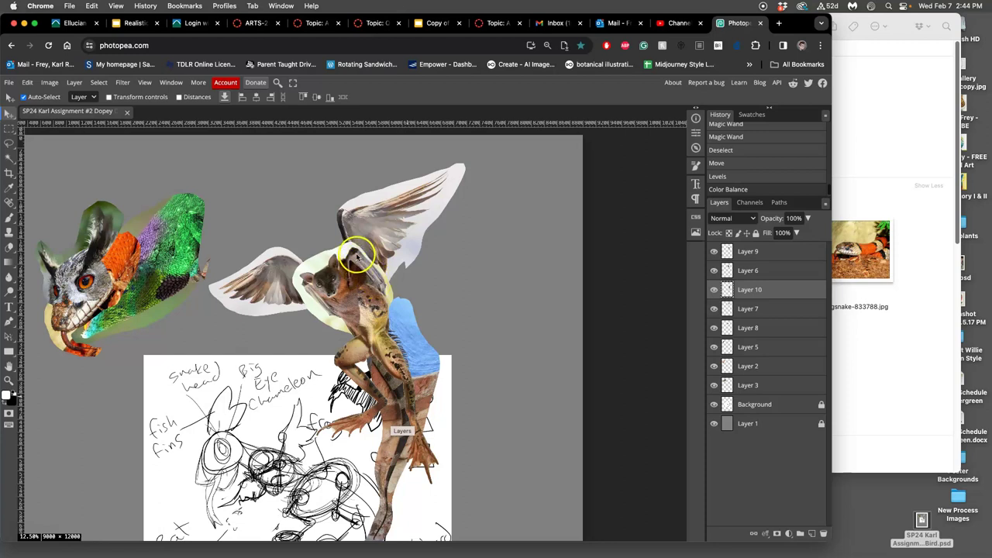
Select the bat on Layer 6 and toggle its visibility to compare it with the wings and frog beneath.
key(super+equal)
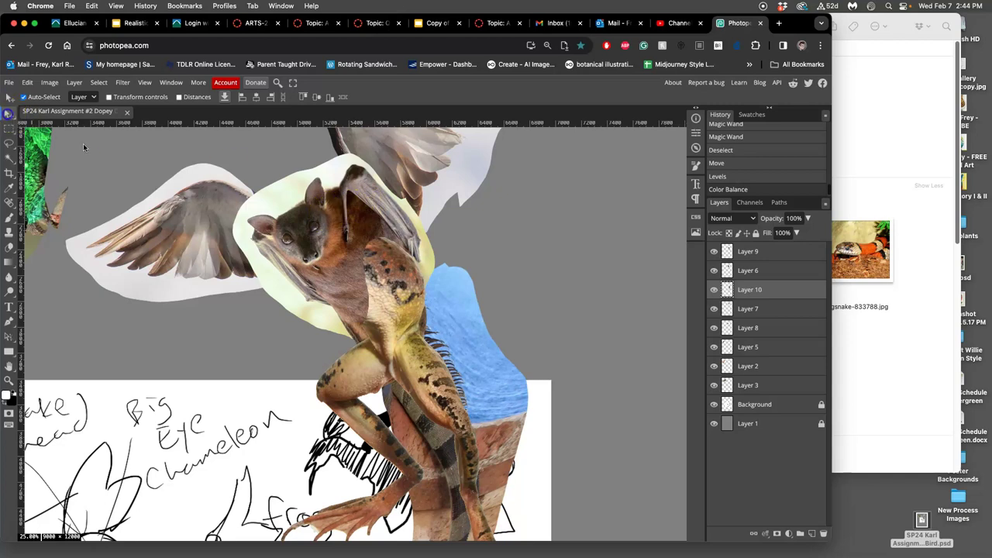
click(317, 220)
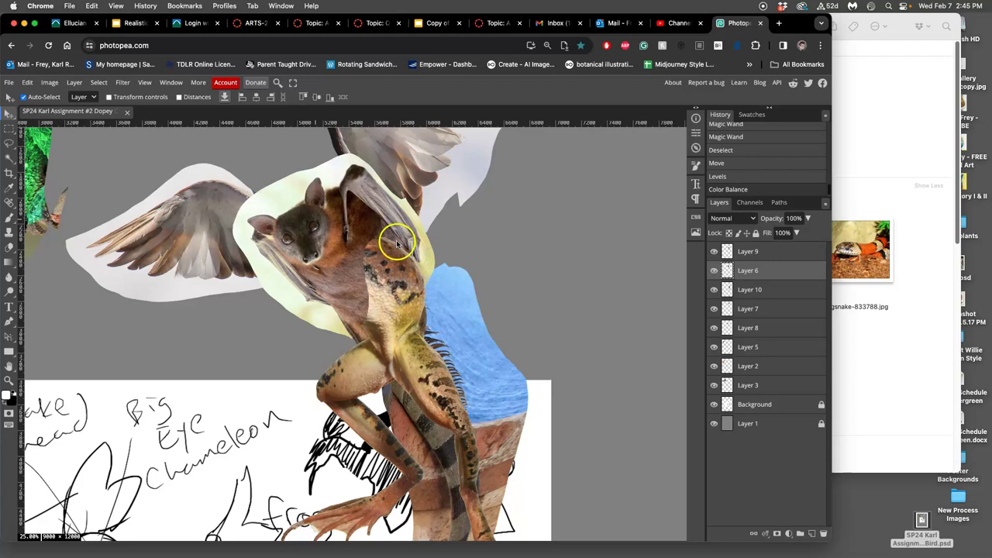
click(714, 270)
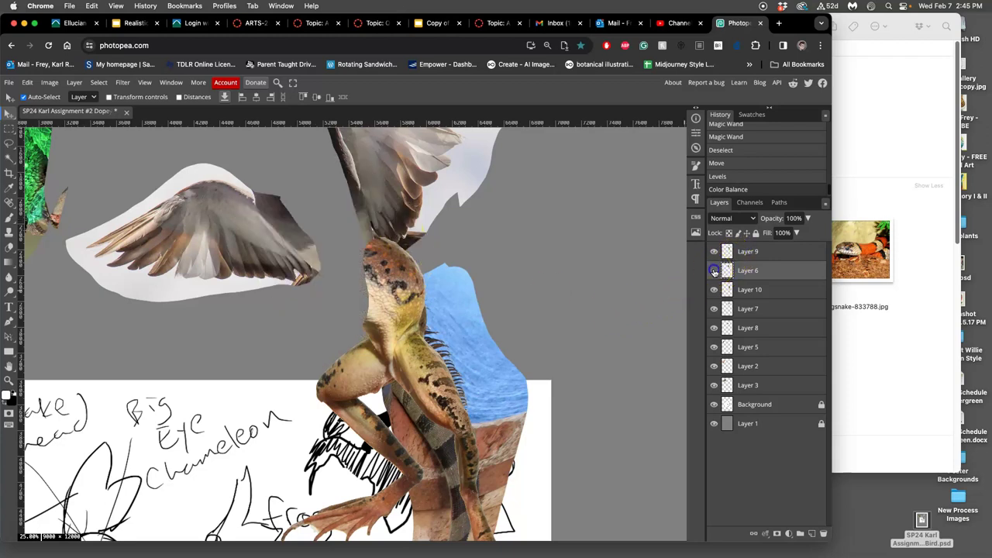
click(714, 271)
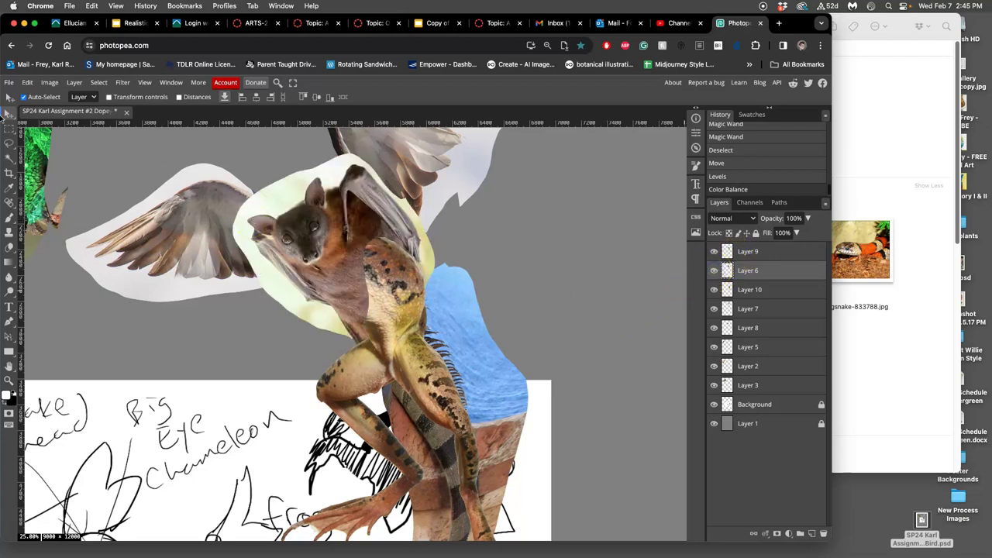
click(713, 270)
click(714, 271)
click(335, 244)
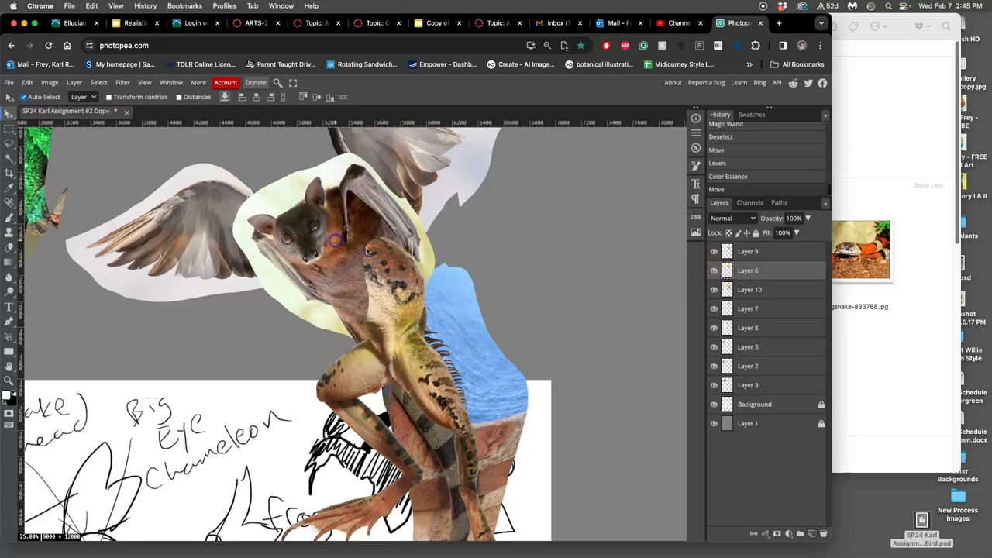
click(714, 271)
click(714, 270)
click(714, 270)
click(714, 271)
click(714, 270)
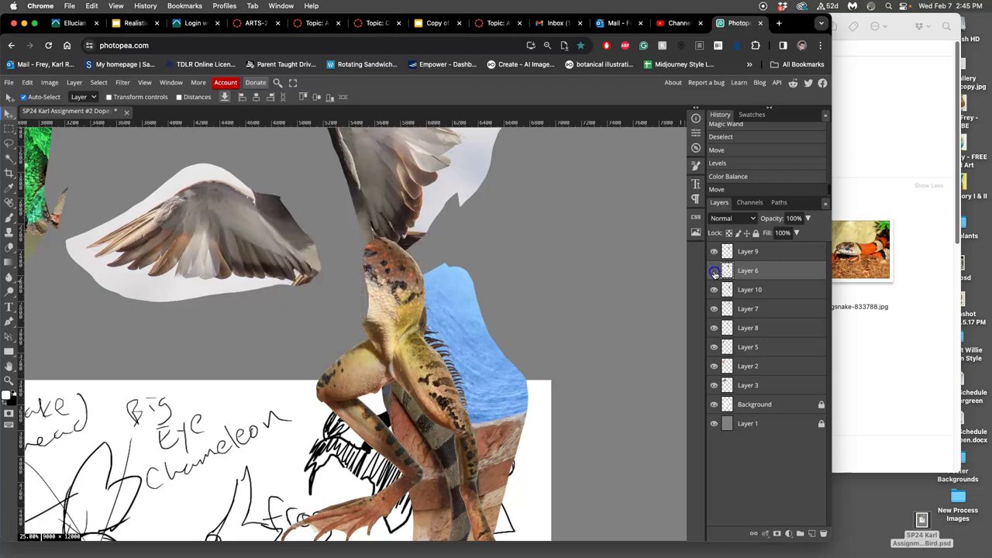
click(714, 271)
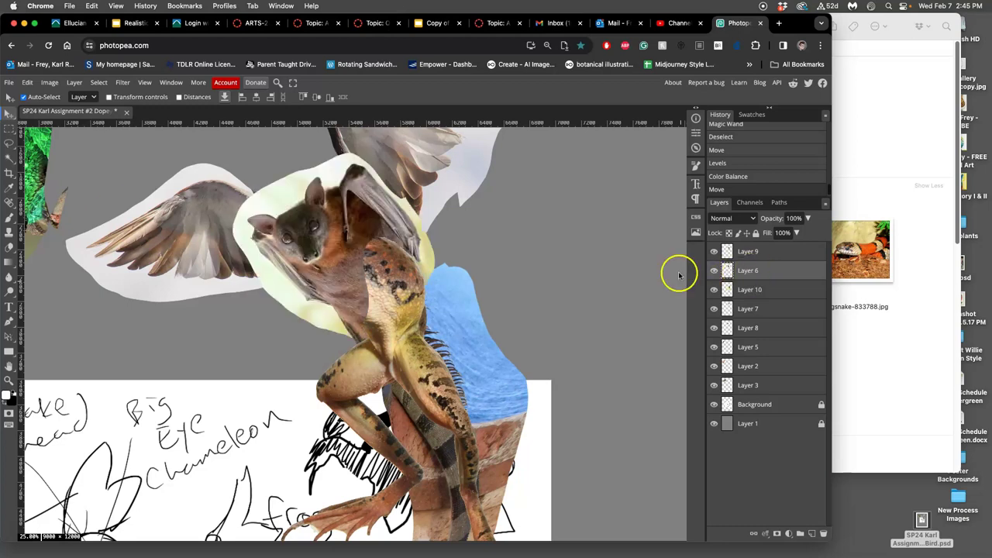
Try to erase the background around the bat's folded wing with a 279 px eraser at 0% hardness.
click(10, 247)
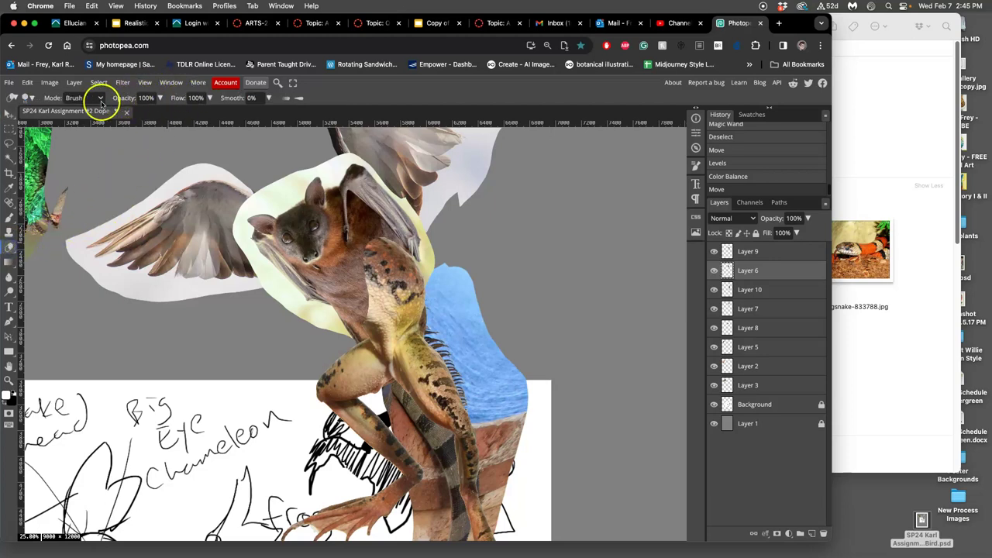
click(28, 97)
mouse_move(124, 128)
mouse_down()
mouse_move(107, 150)
mouse_move(70, 150)
mouse_up()
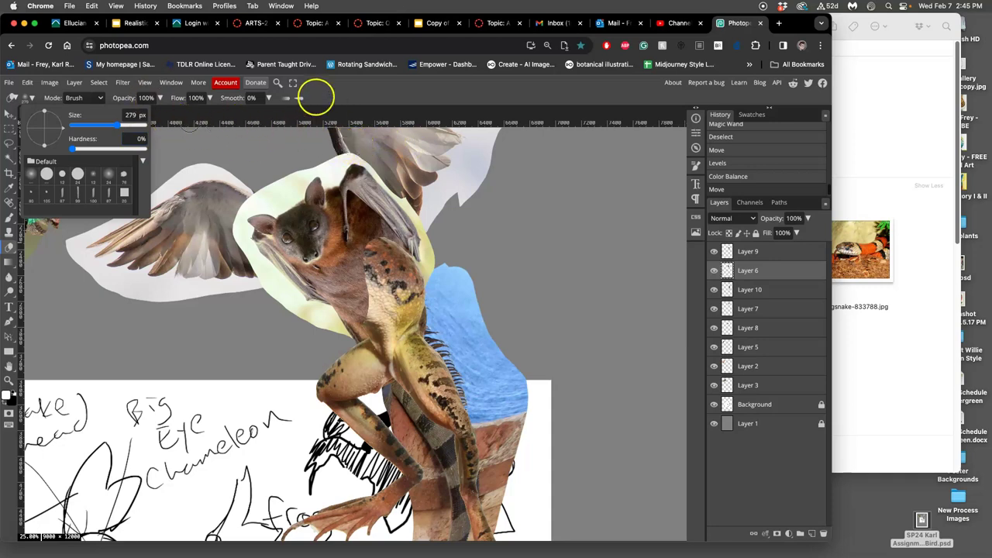
click(299, 100)
click(286, 130)
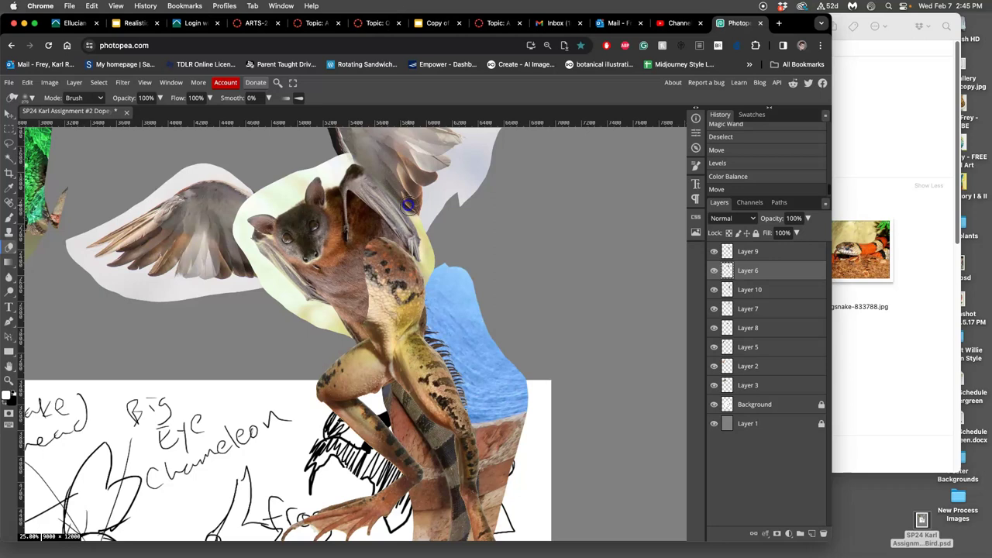
mouse_move(419, 220)
mouse_down()
mouse_move(418, 243)
mouse_move(398, 207)
mouse_move(421, 255)
mouse_move(371, 186)
mouse_up()
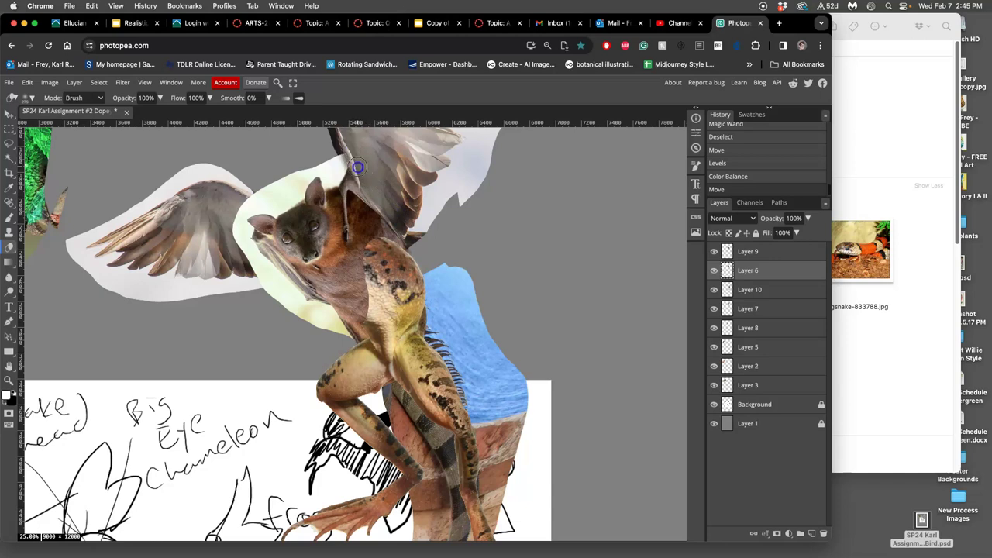
drag(346, 160, 343, 152)
mouse_move(344, 177)
mouse_down()
mouse_move(383, 152)
mouse_move(401, 188)
mouse_up()
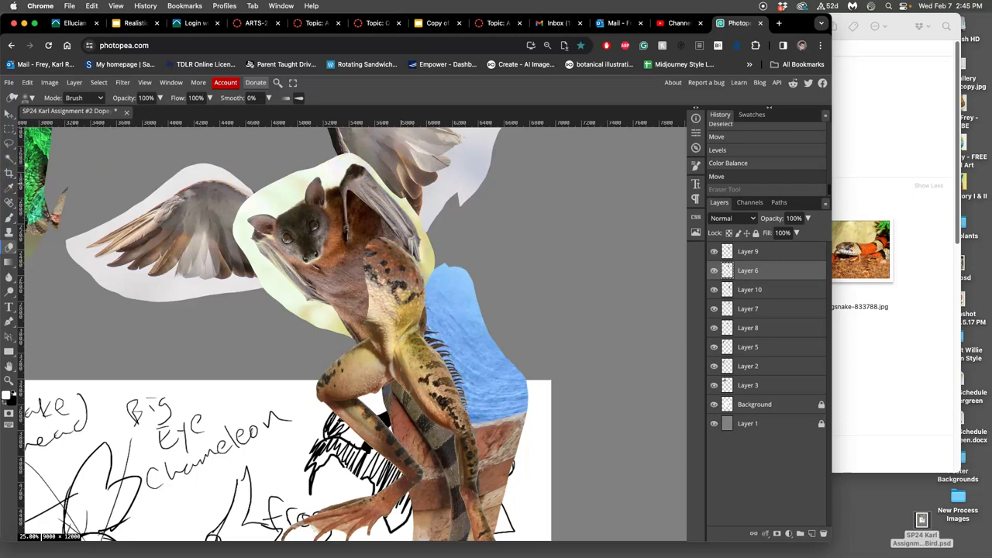
Lasso the pale background along the outer edge of the bat's raised wing, delete it from Layer 6, and deselect.
click(9, 144)
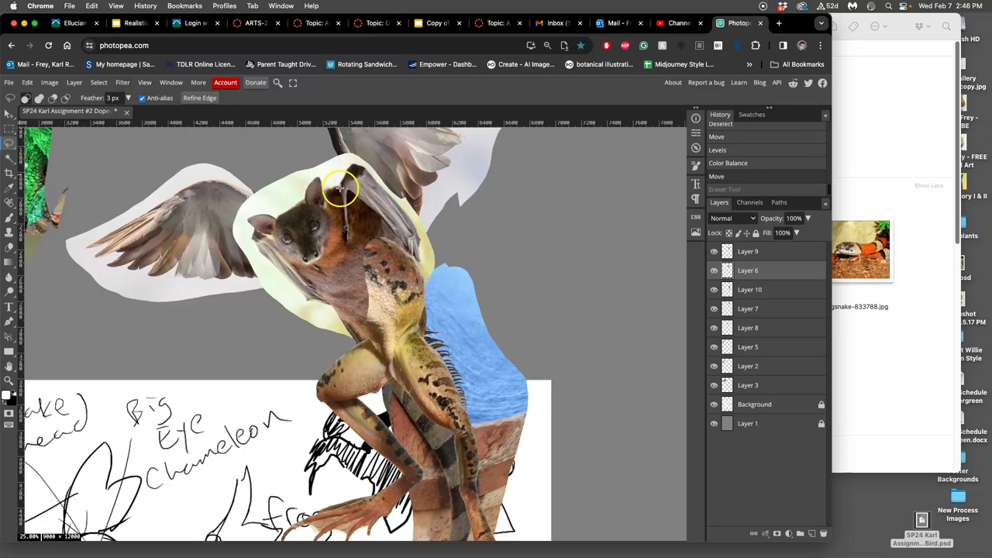
drag(340, 188, 339, 188)
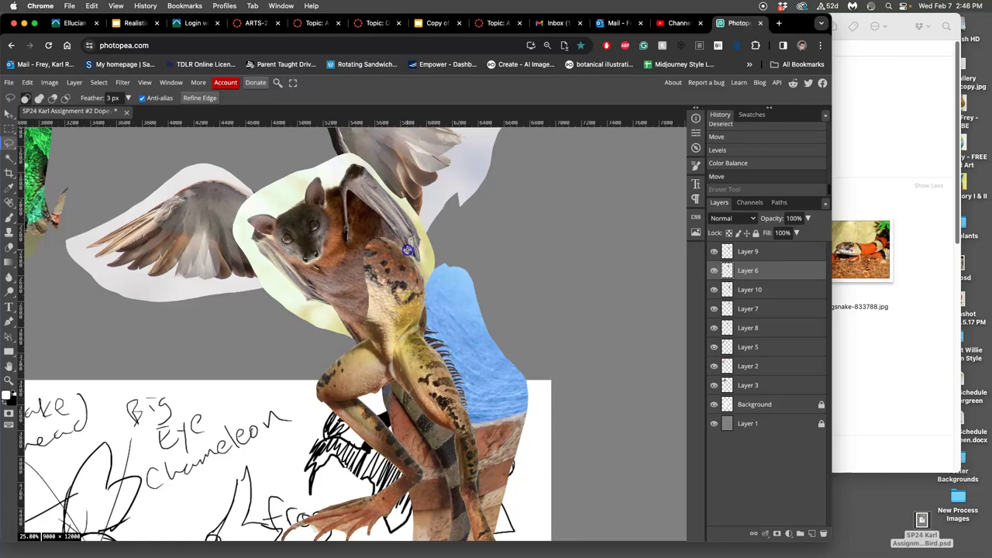
mouse_move(402, 265)
mouse_down()
mouse_move(411, 303)
mouse_move(436, 308)
mouse_move(462, 233)
mouse_move(429, 177)
mouse_move(357, 119)
mouse_up()
drag(334, 193, 334, 195)
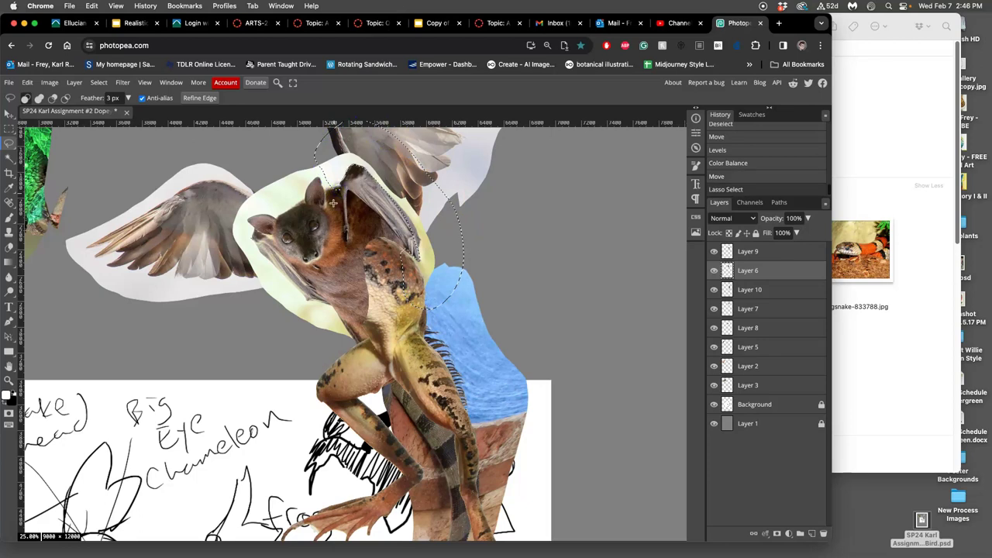
key(Delete)
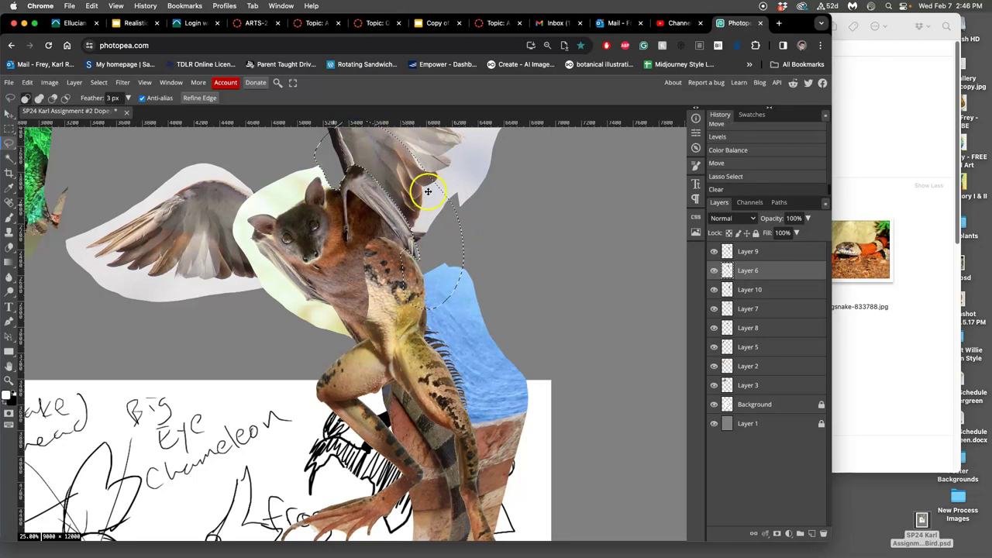
click(490, 204)
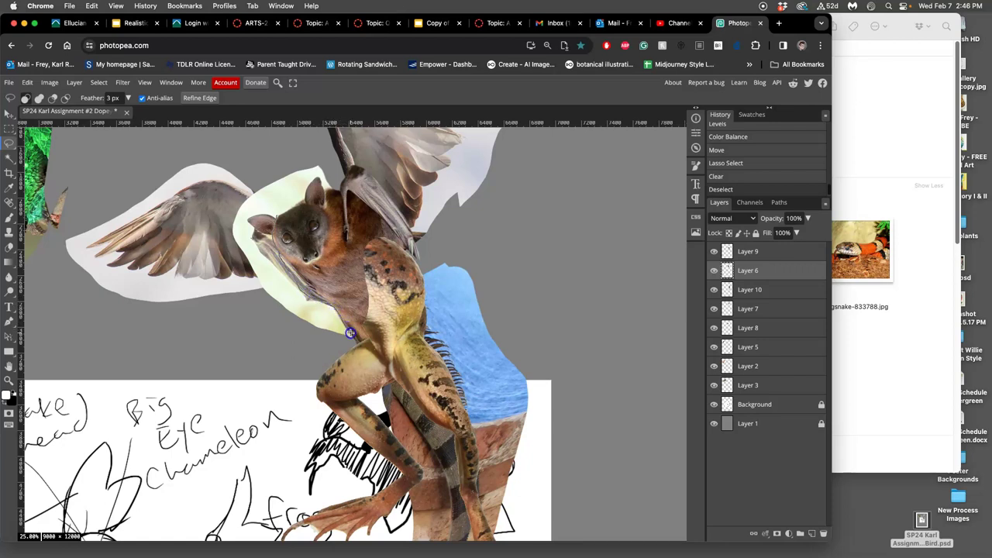
Lasso the remaining green background around the bat's head and lower body edge, delete it, and deselect.
mouse_move(361, 344)
mouse_down()
mouse_move(365, 389)
mouse_move(317, 415)
mouse_move(175, 334)
mouse_move(156, 238)
mouse_move(192, 175)
mouse_up()
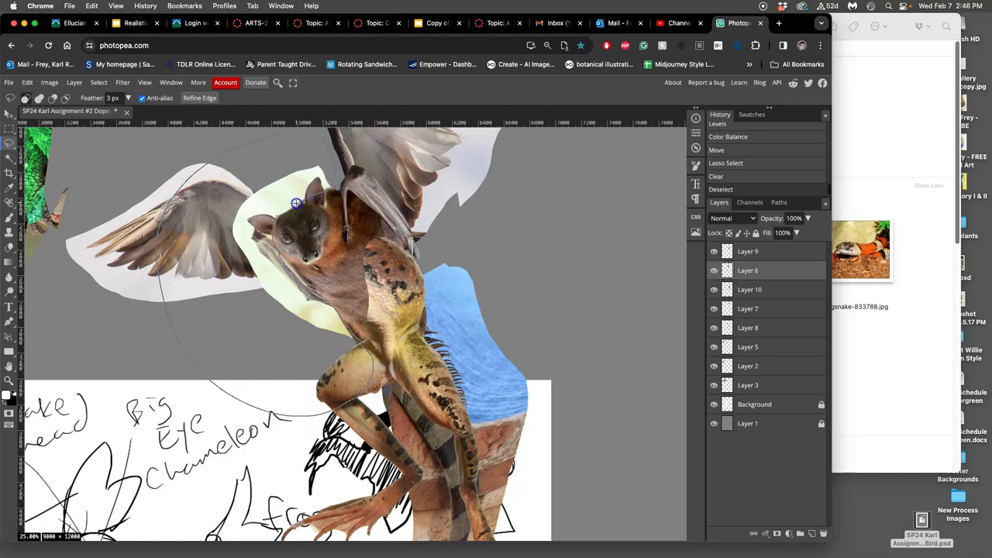
drag(278, 215, 288, 199)
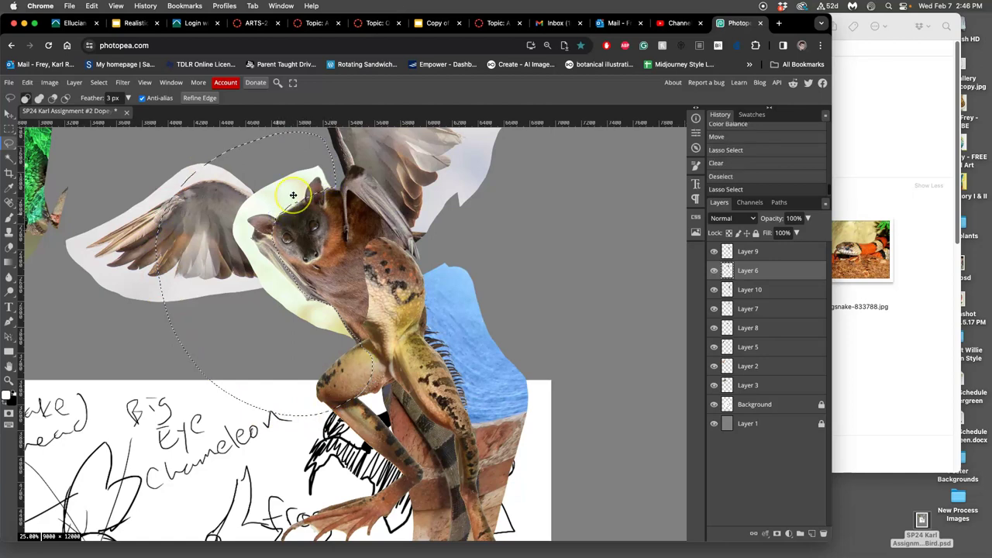
key(Delete)
key(ctrl+d)
Select all the white and bluish background around the raised bird wing on Layer 7 with the Magic Wand, and delete it.
mouse_move(525, 268)
mouse_down()
mouse_move(452, 409)
mouse_move(459, 398)
mouse_up()
drag(394, 250, 426, 264)
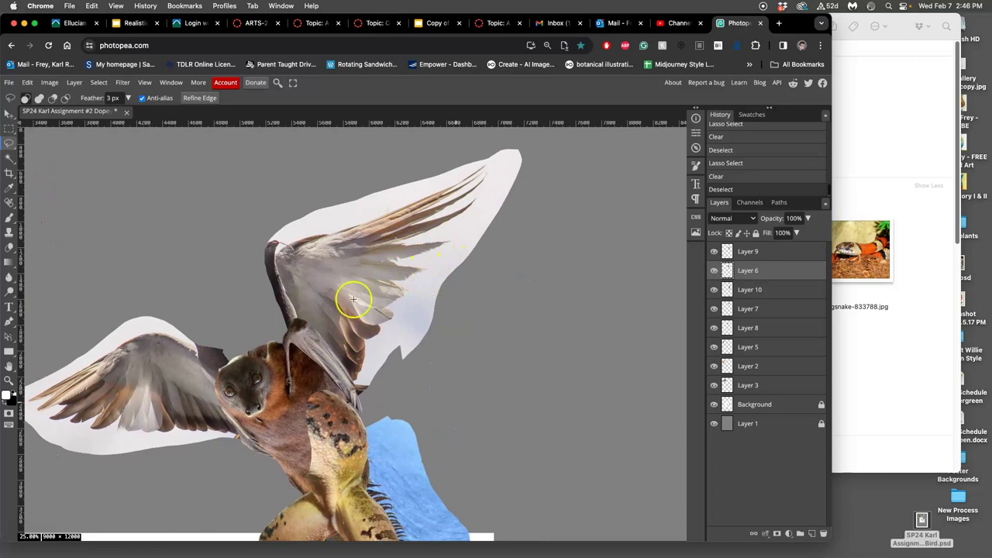
click(714, 308)
click(714, 308)
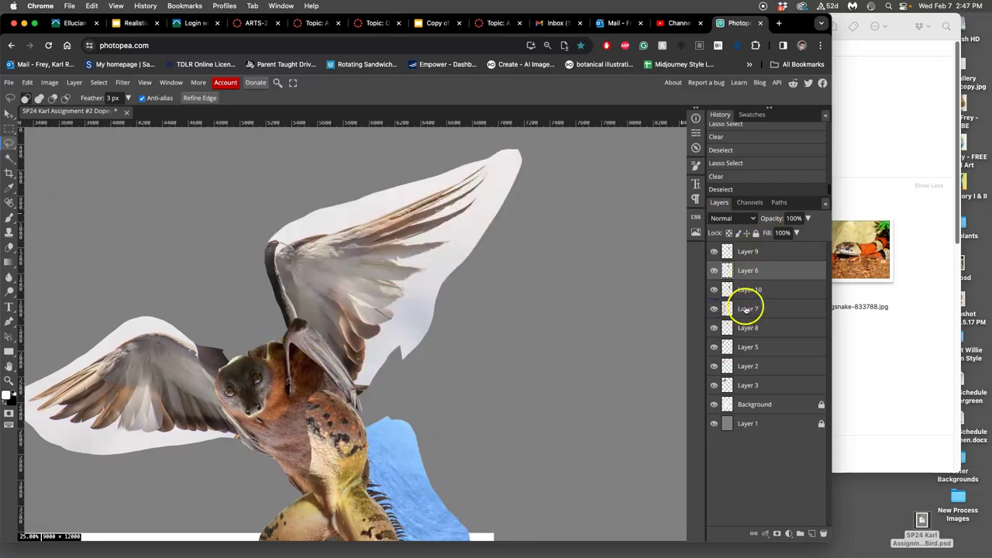
click(747, 307)
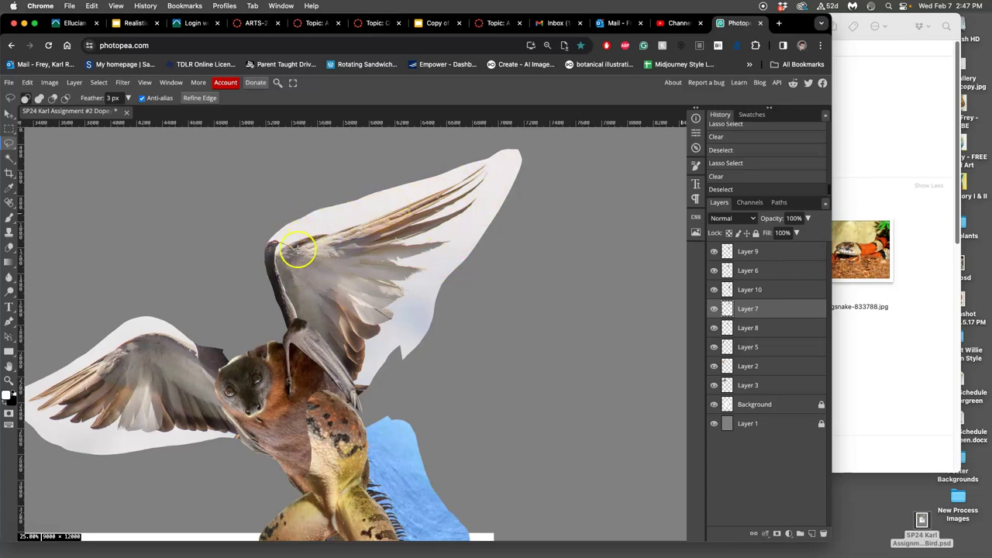
click(9, 159)
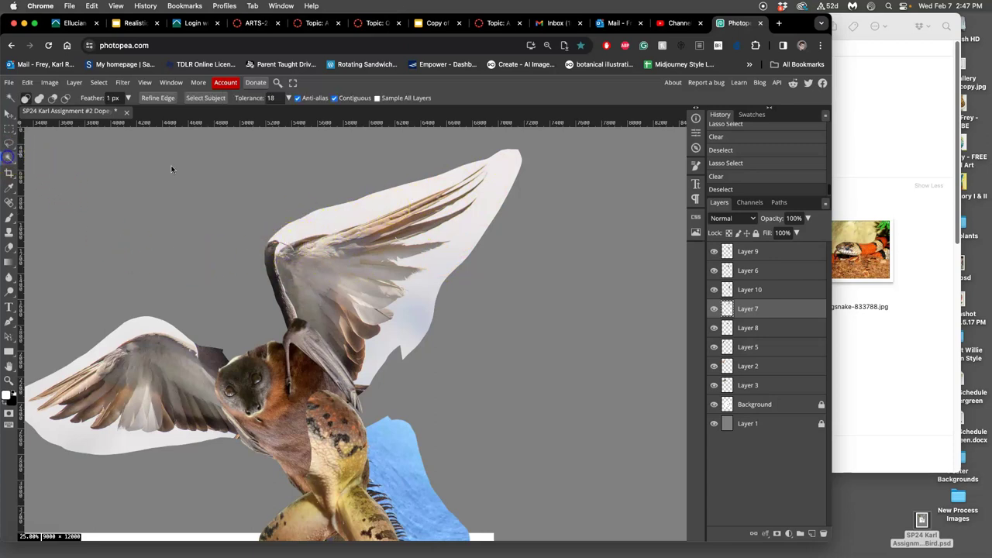
click(402, 194)
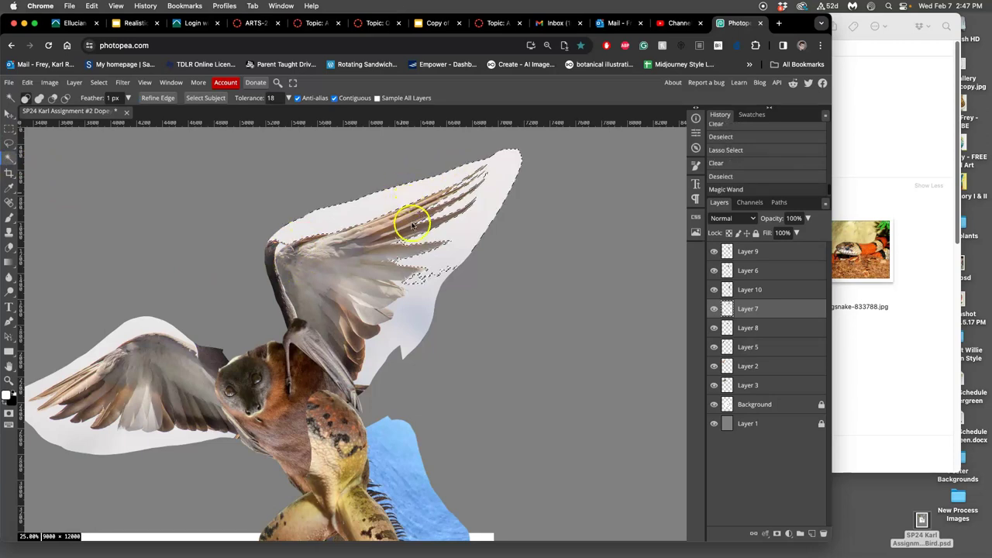
click(422, 303)
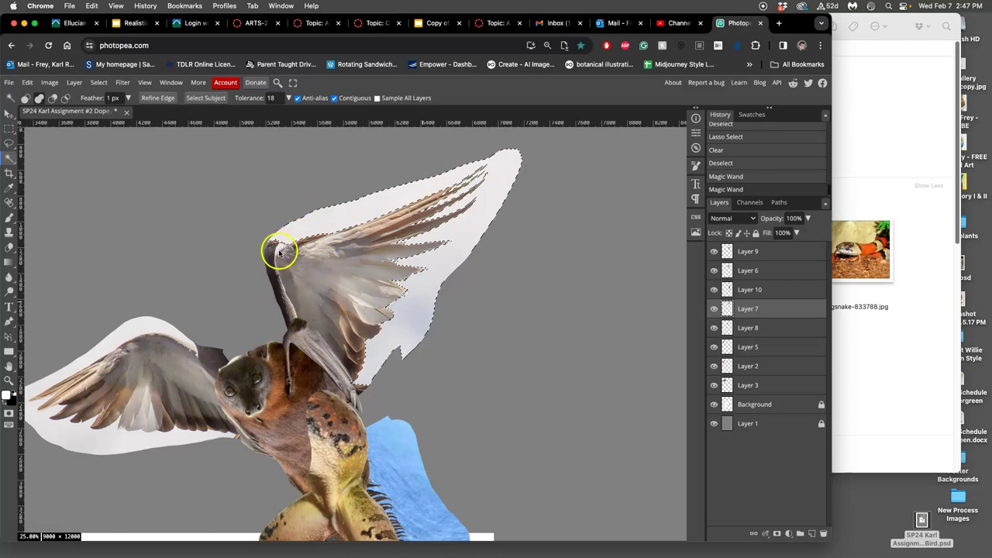
click(280, 252)
click(279, 247)
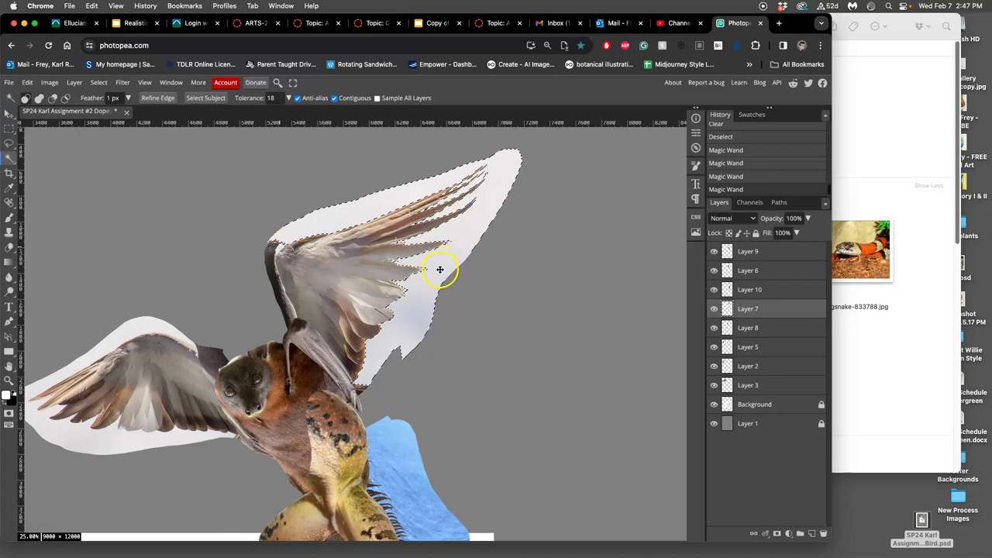
key(Delete)
key(Delete)
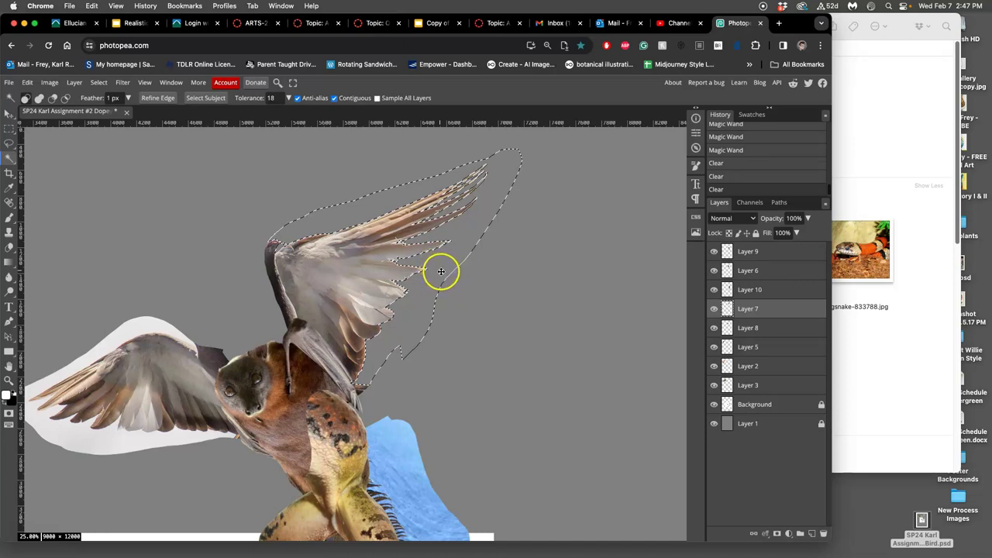
Copy the current selection to a new layer above Layer 7 and inspect the bird wing's cut-out feather edges.
key(super+j)
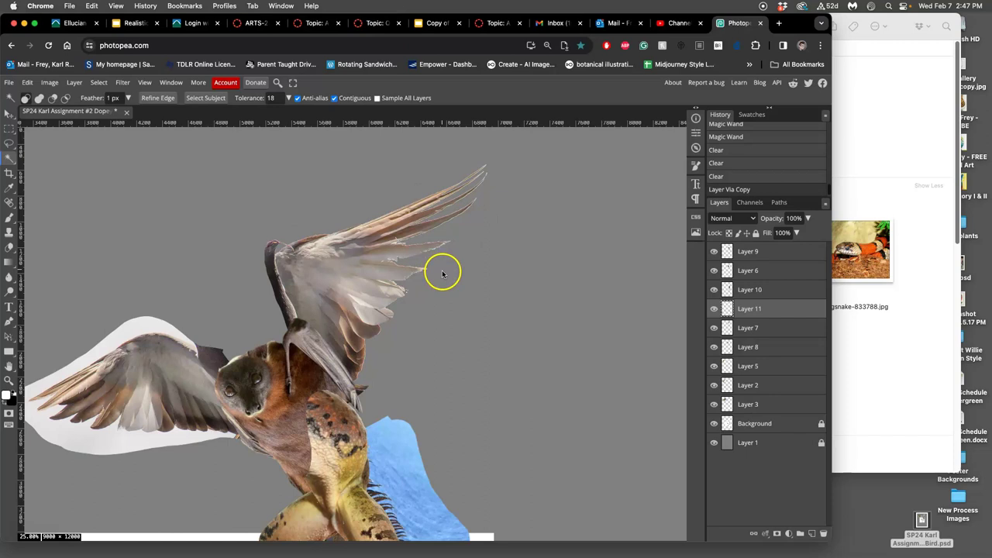
key(super+equal)
key(super+equal)
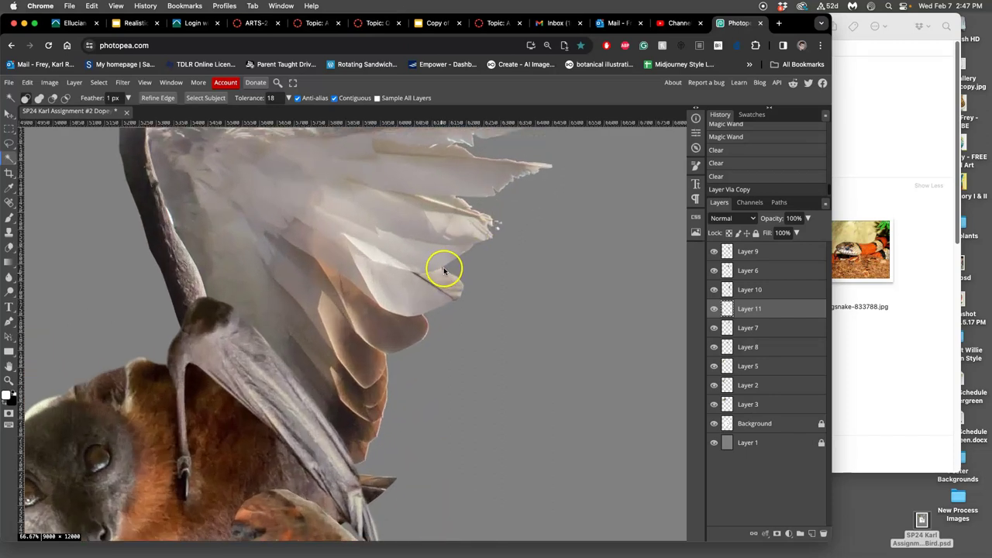
scroll(403, 305, down, 1)
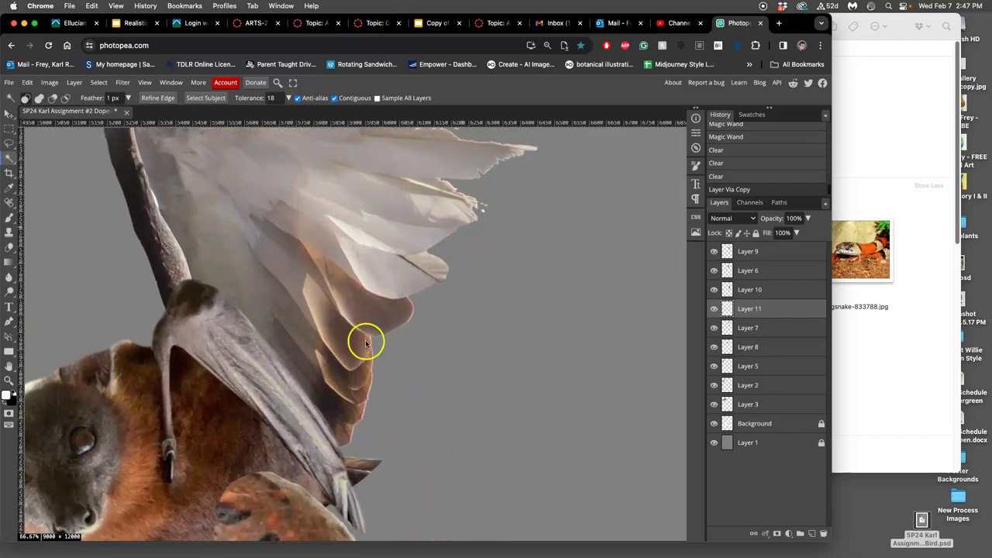
scroll(367, 327, up, 5)
scroll(415, 275, up, 5)
scroll(415, 276, right, 3)
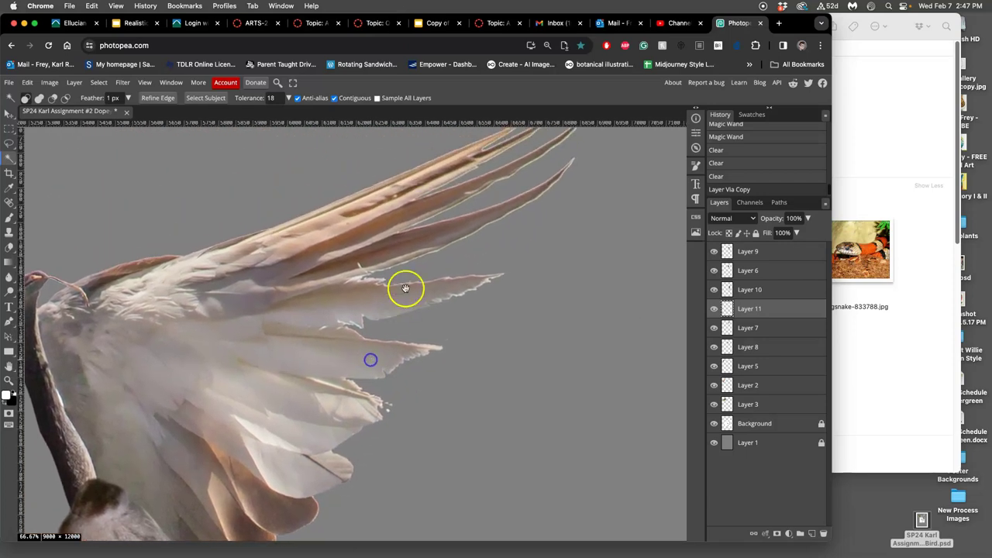
scroll(440, 251, left, 1)
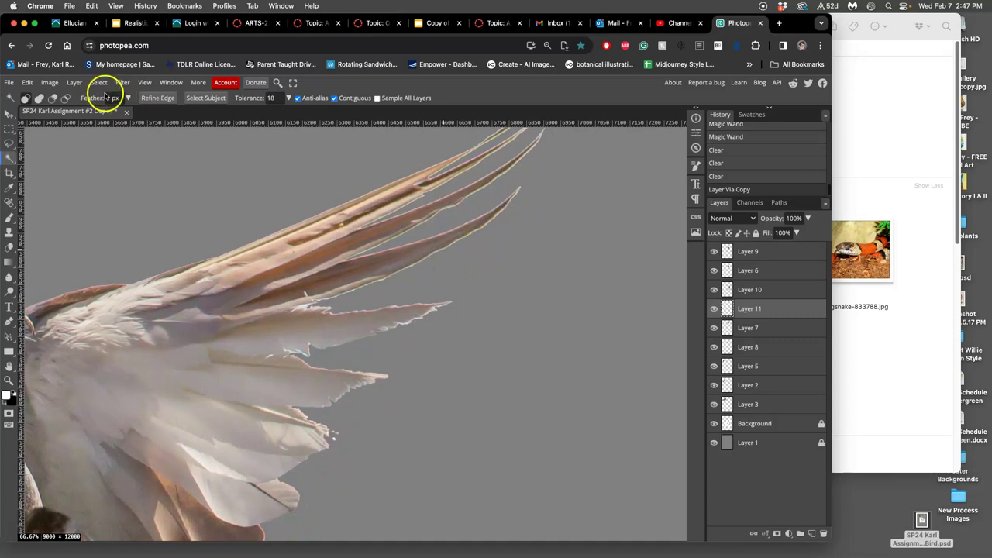
Select the empty area around the wing with the Magic Wand, set its feather to 3 px, and deselect.
click(410, 284)
click(406, 281)
double_click(113, 98)
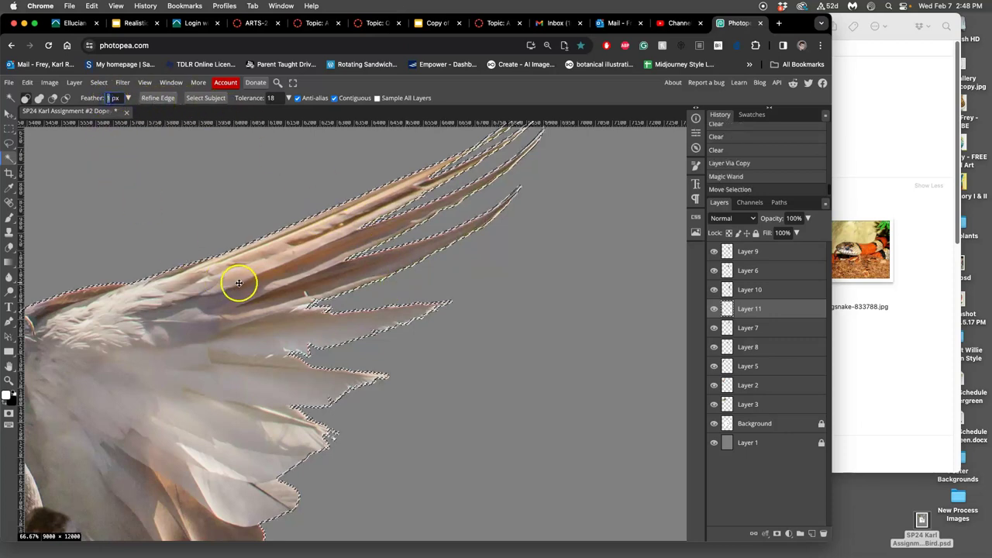
text(3)
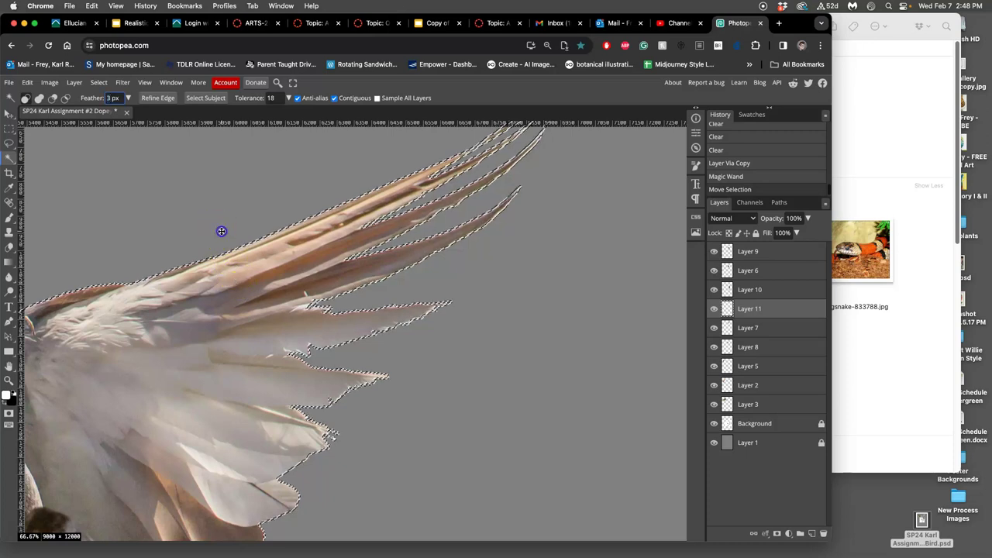
key(ctrl+d)
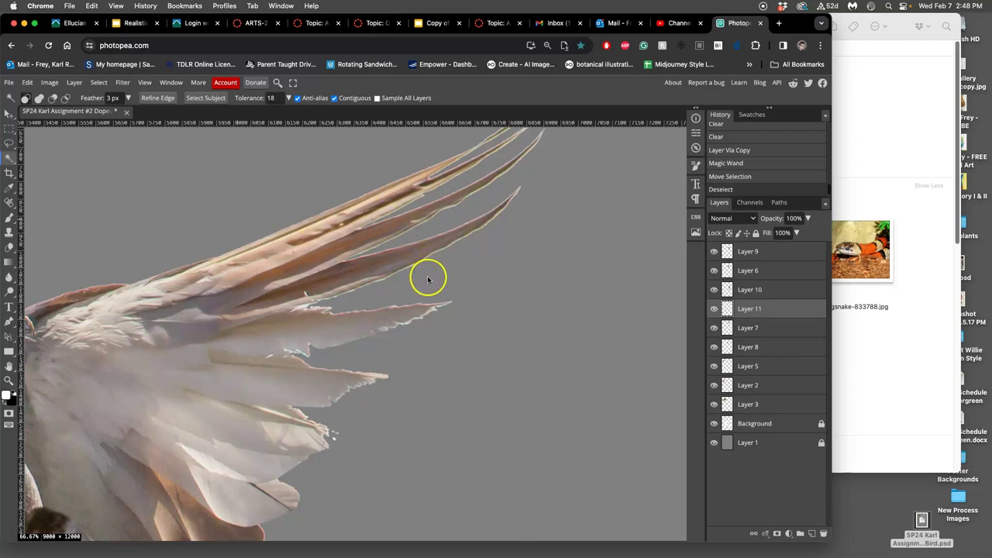
drag(427, 277, 430, 273)
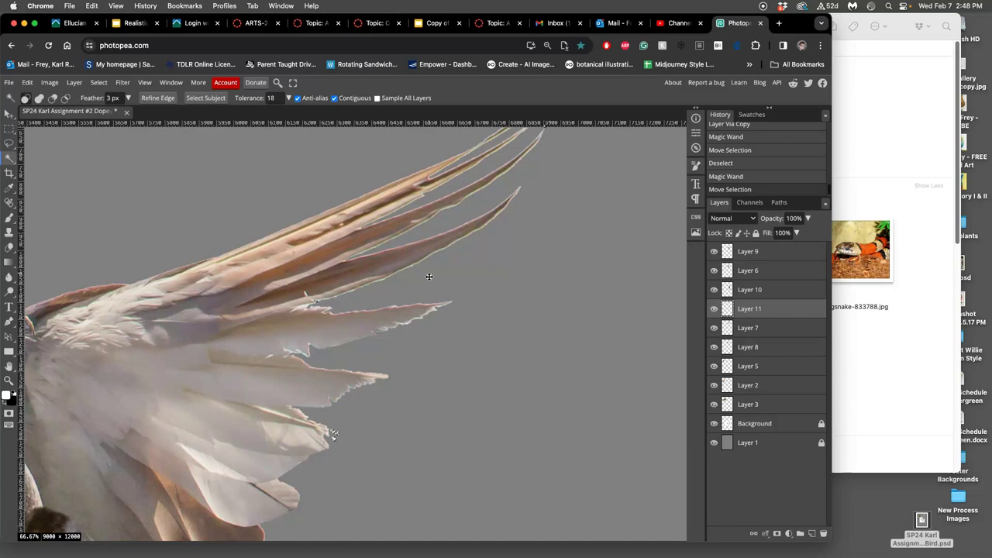
click(428, 275)
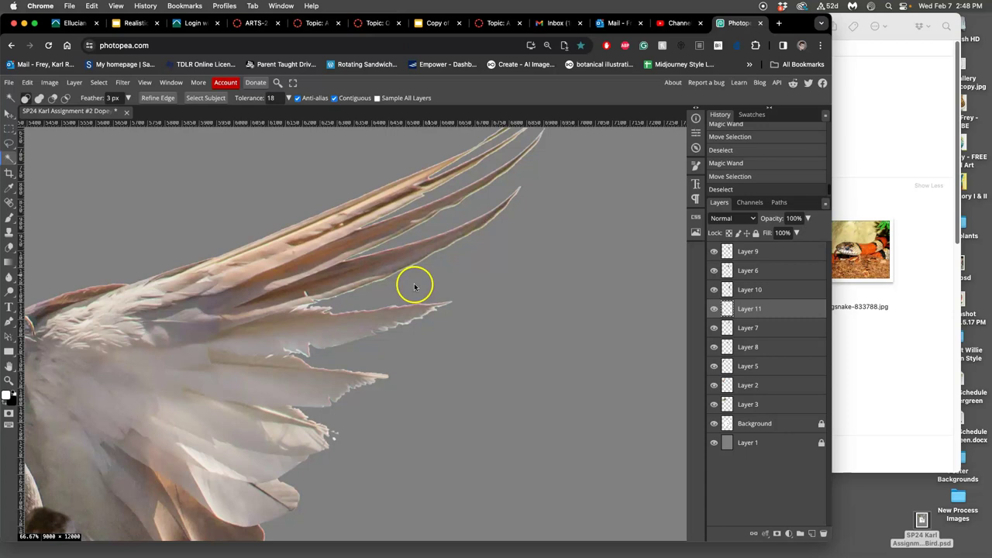
key(super+z)
key(super+minus)
key(super+minus)
key(super+minus)
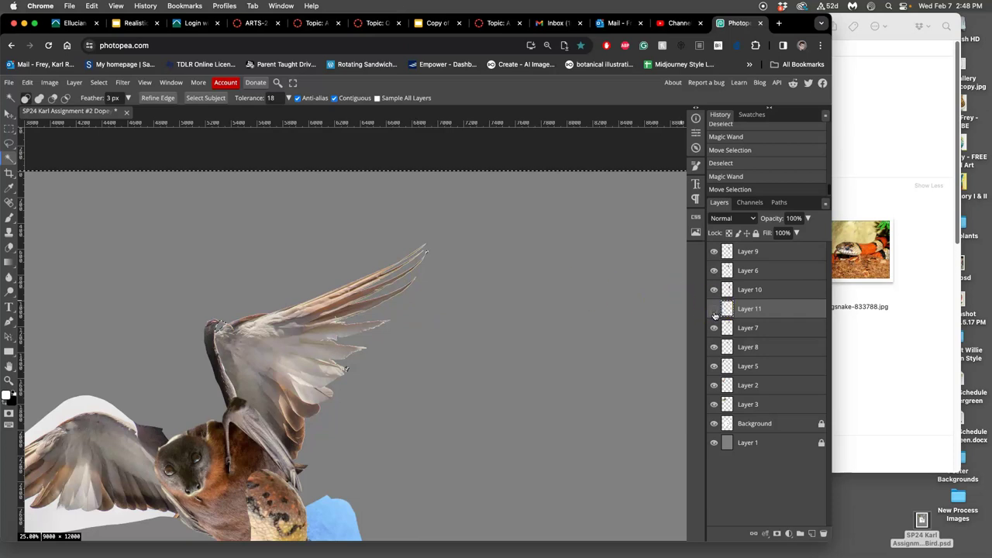
click(348, 308)
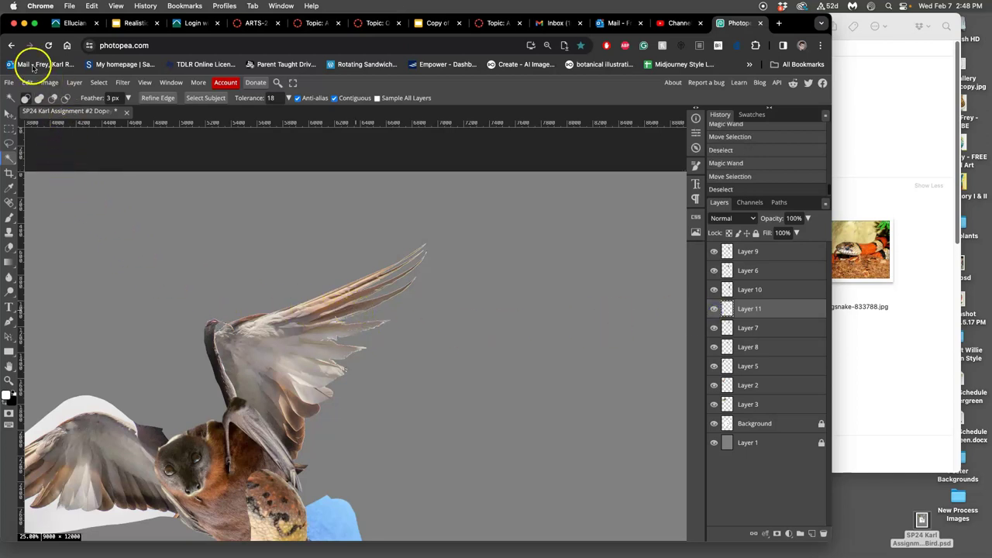
Crop the canvas closely around the collage and sketch, to about 6985 × 8063 px.
scroll(218, 240, down, 10)
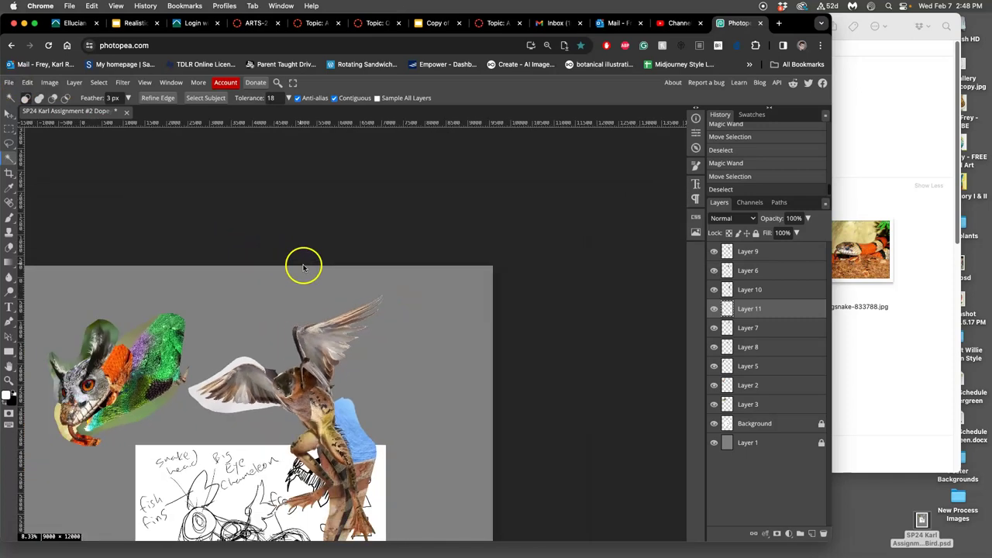
scroll(365, 387, down, 3)
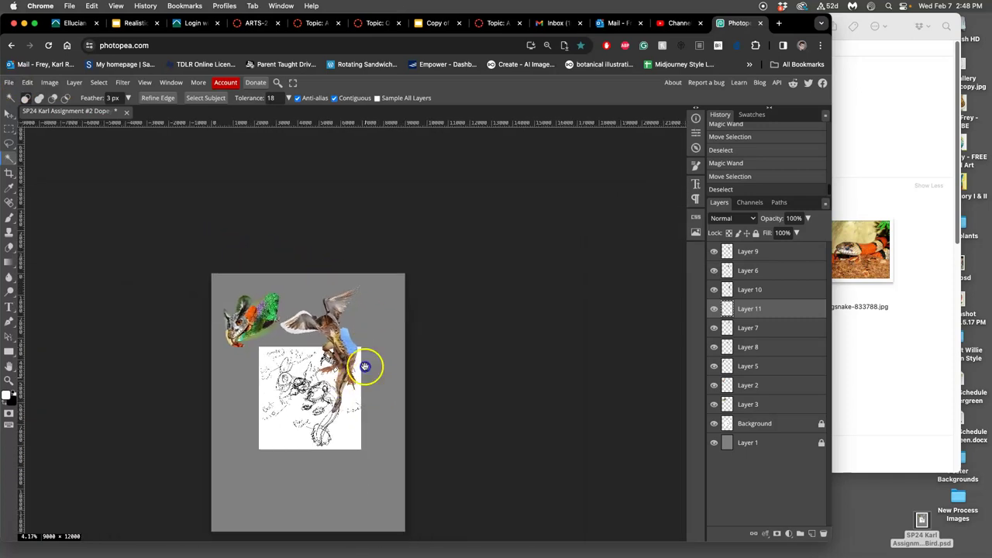
click(10, 173)
drag(303, 218, 303, 224)
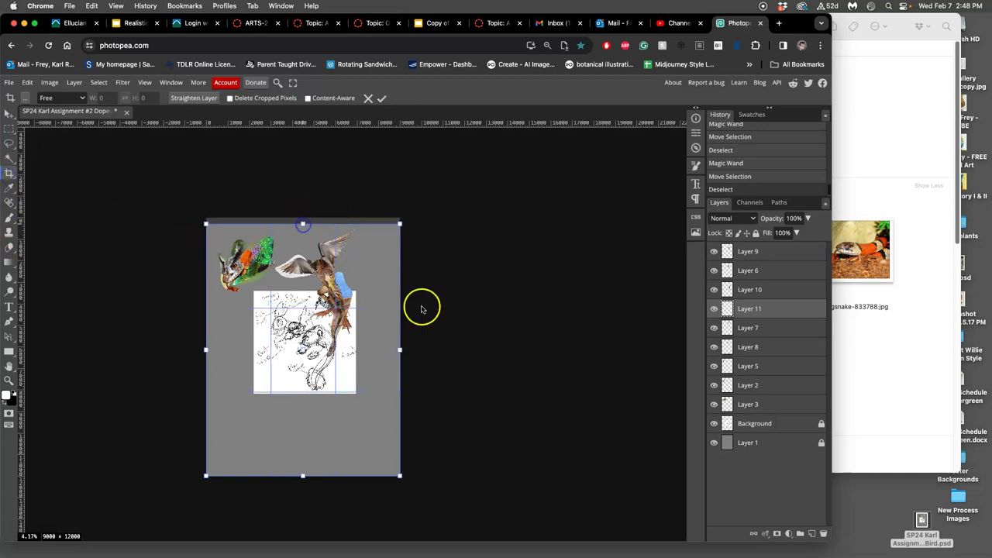
drag(399, 350, 363, 346)
drag(284, 475, 281, 398)
drag(206, 317, 213, 309)
key(Return)
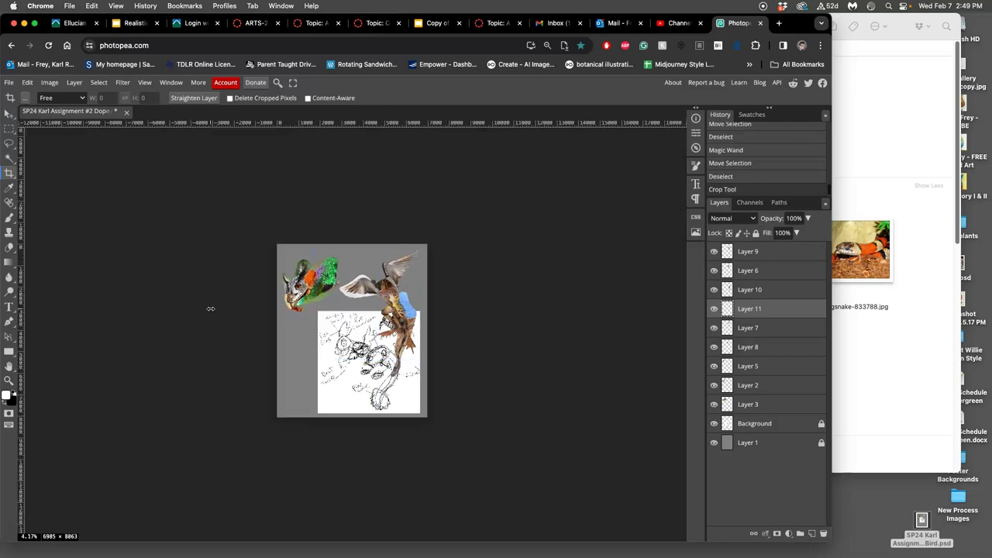
Save the cropped document and look back through its edit history.
click(8, 82)
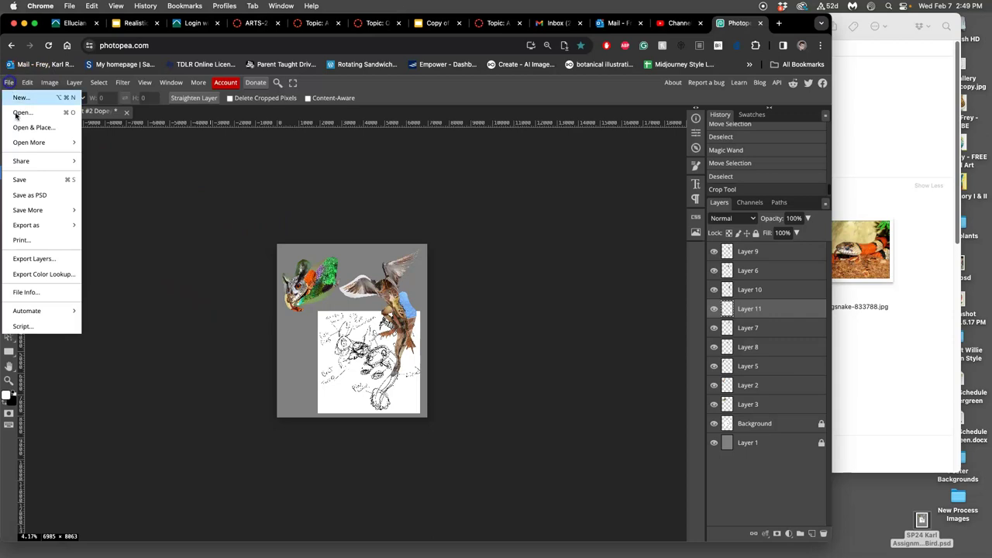
click(23, 179)
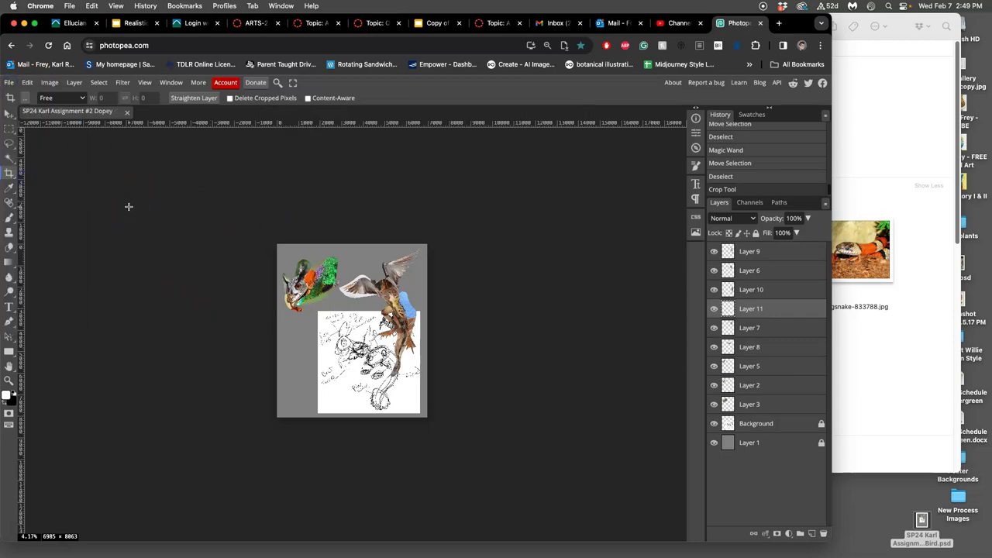
scroll(767, 161, up, 3)
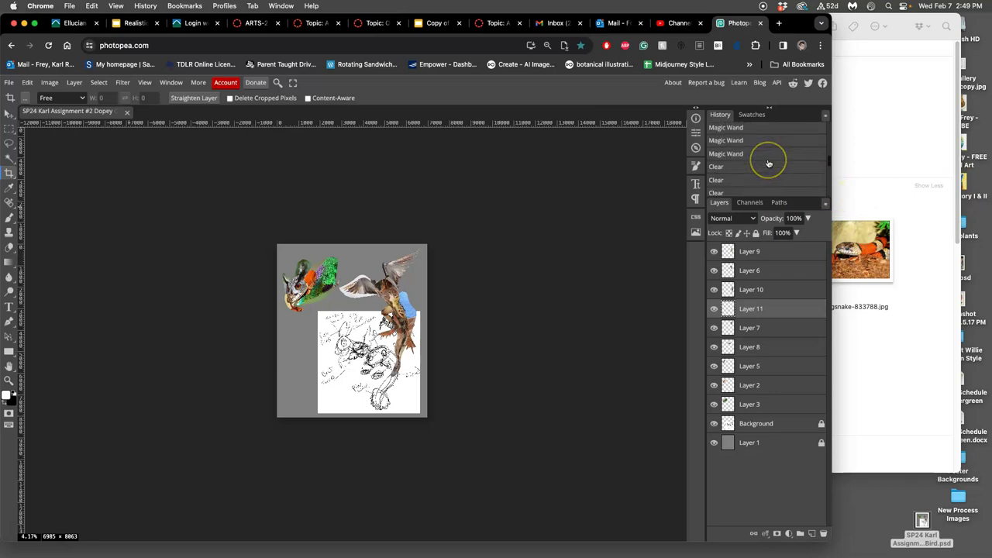
scroll(768, 163, down, 5)
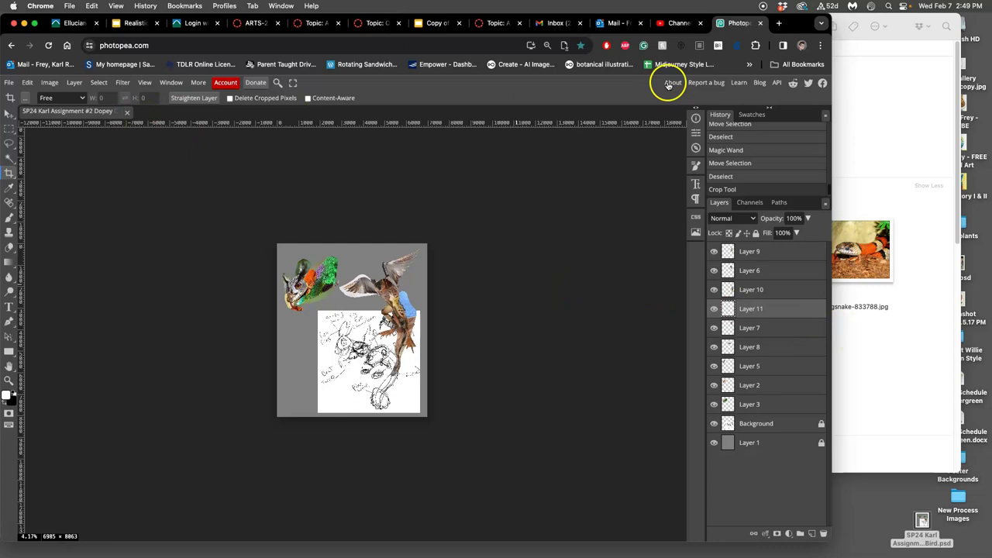
Close the editor's browser tab, reopen photopea.com in a new tab, and load the collage PSD from the desktop.
click(760, 24)
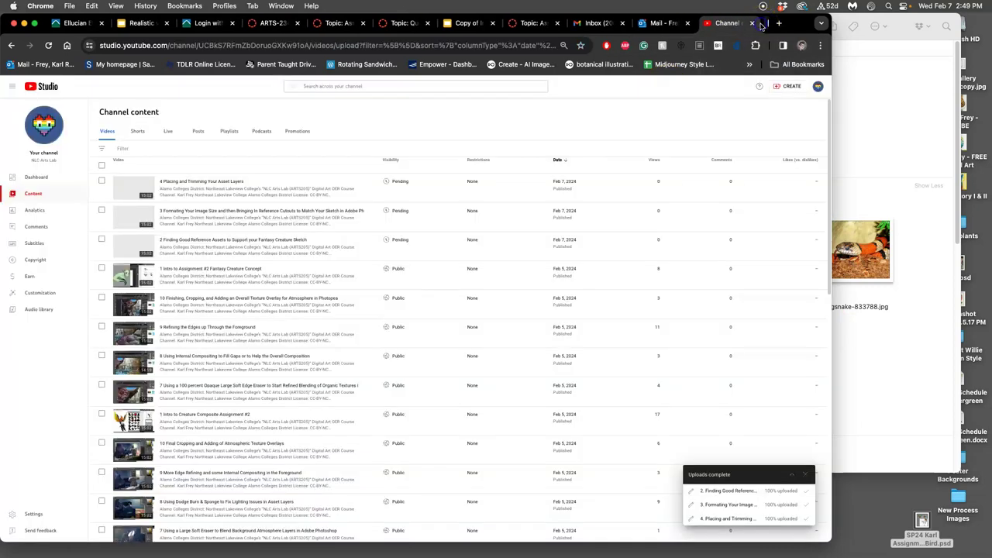
click(779, 24)
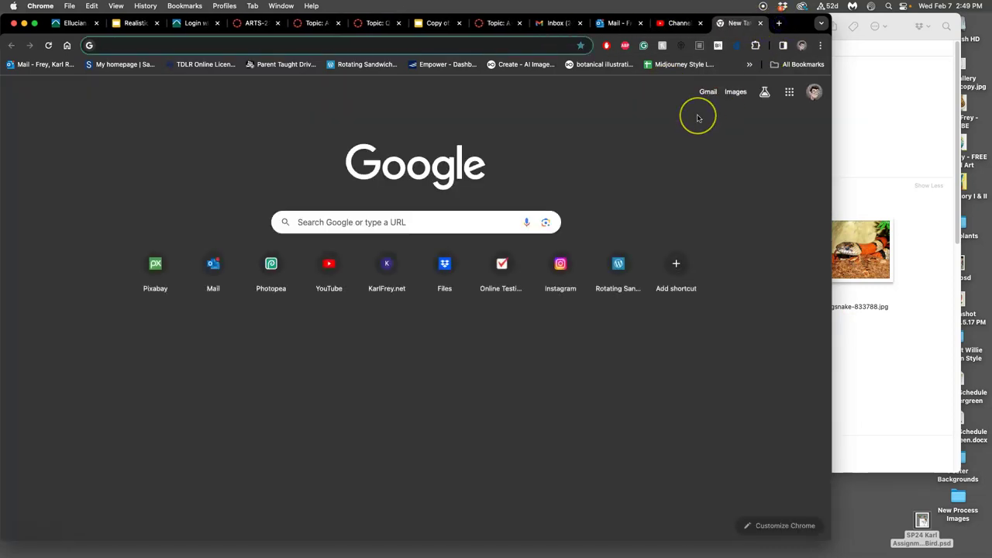
text(photopea.com)
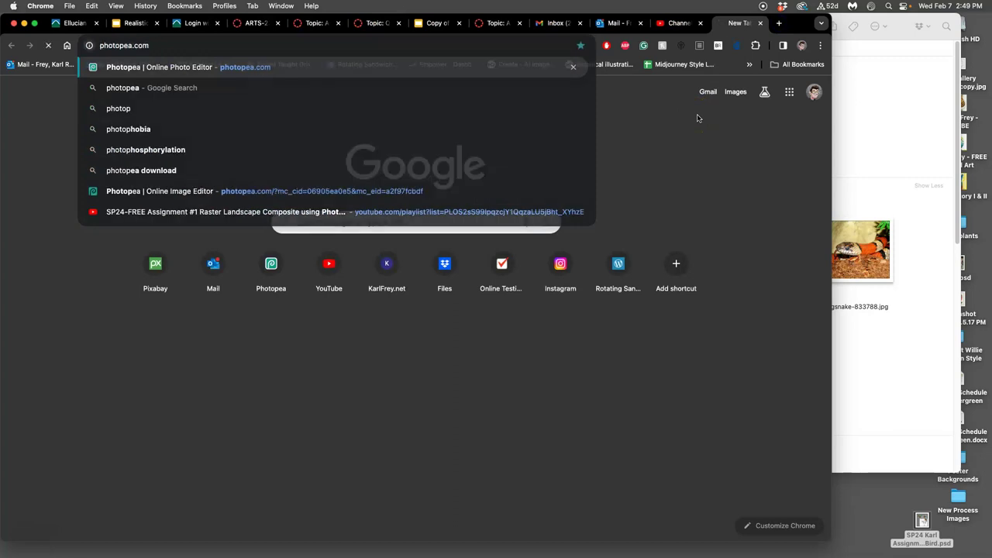
key(Return)
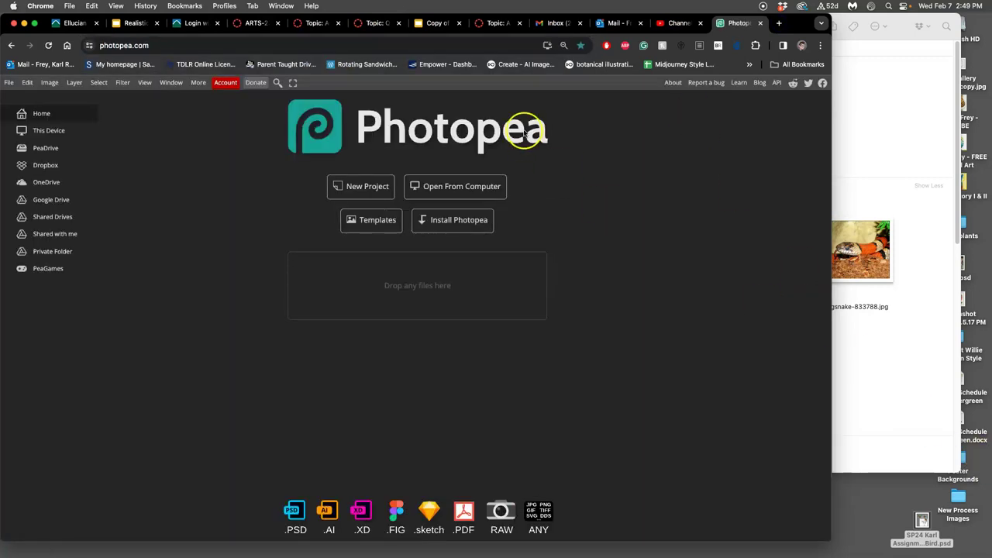
drag(921, 520, 443, 286)
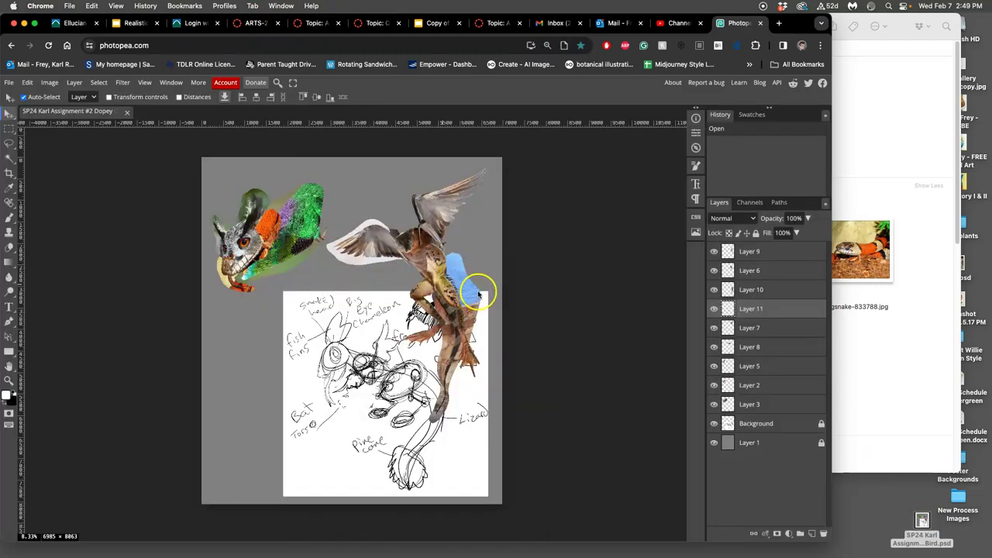
Examine the winged creature by toggling the visibility of Layers 6, 10 and 7 to identify what each one holds.
drag(473, 298, 330, 551)
drag(420, 272, 436, 303)
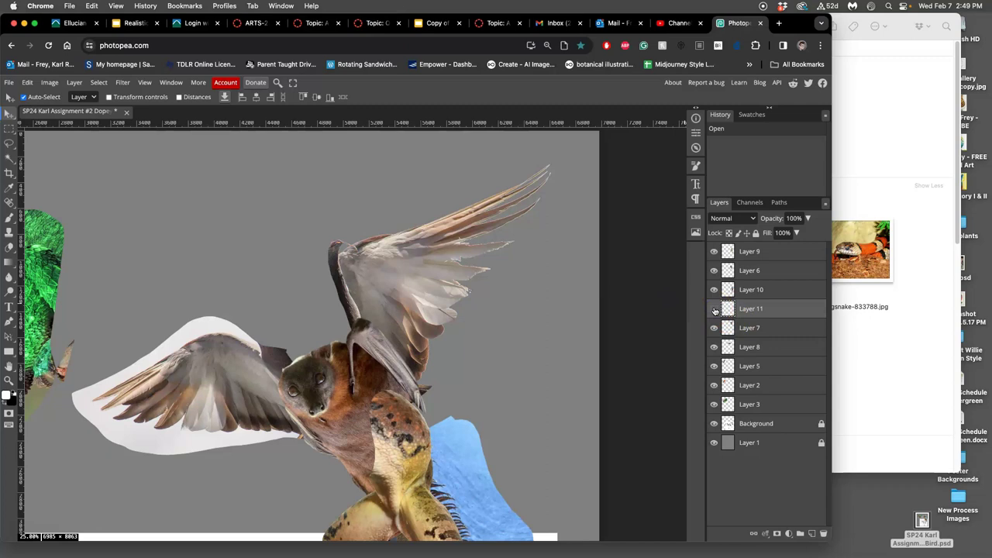
click(714, 271)
click(715, 271)
click(714, 290)
click(714, 290)
click(714, 328)
click(715, 328)
click(714, 328)
click(715, 328)
scroll(642, 307, down, 6)
scroll(641, 310, up, 3)
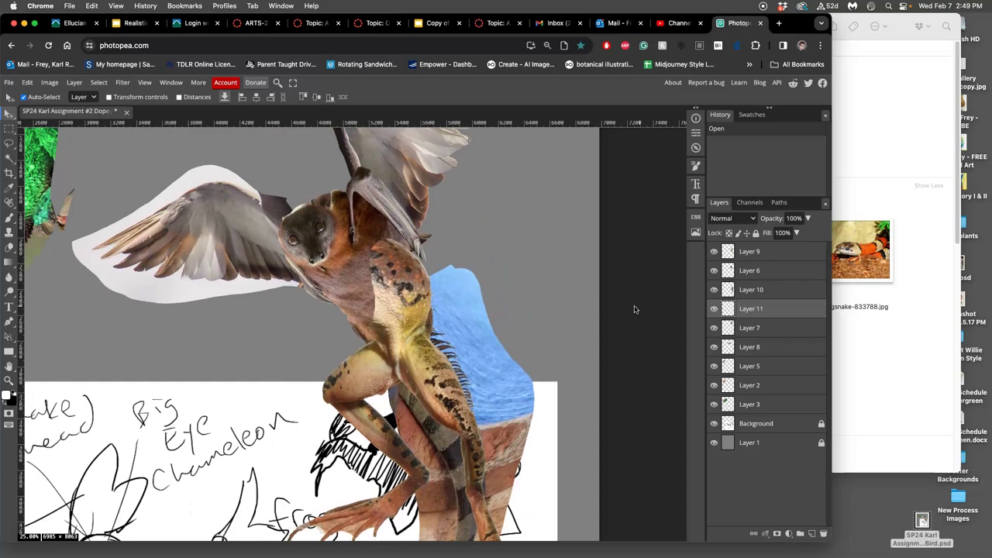
Delete Layer 11, check by its visibility that Layer 7 holds the raised bird wing, and make Layer 7 active.
key(super+minus)
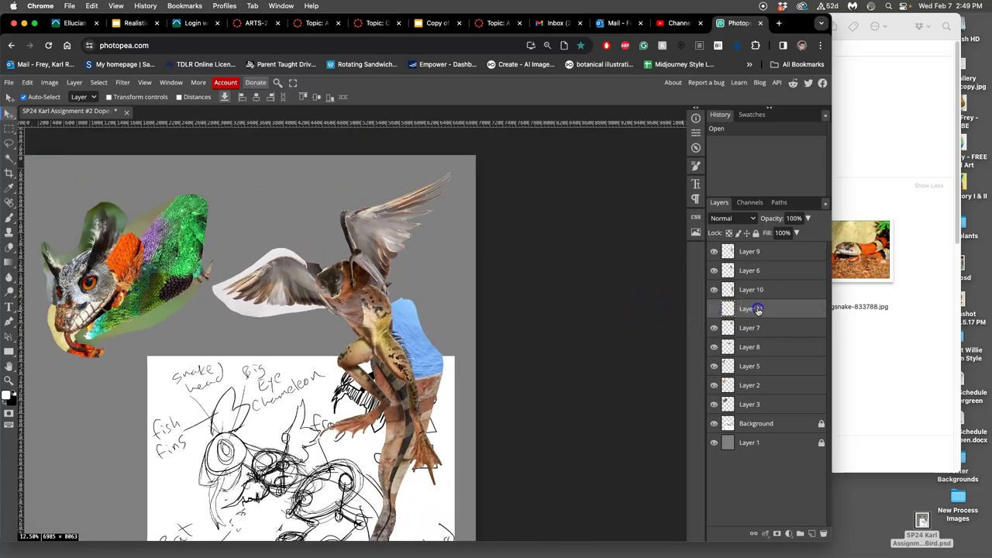
key(BackSpace)
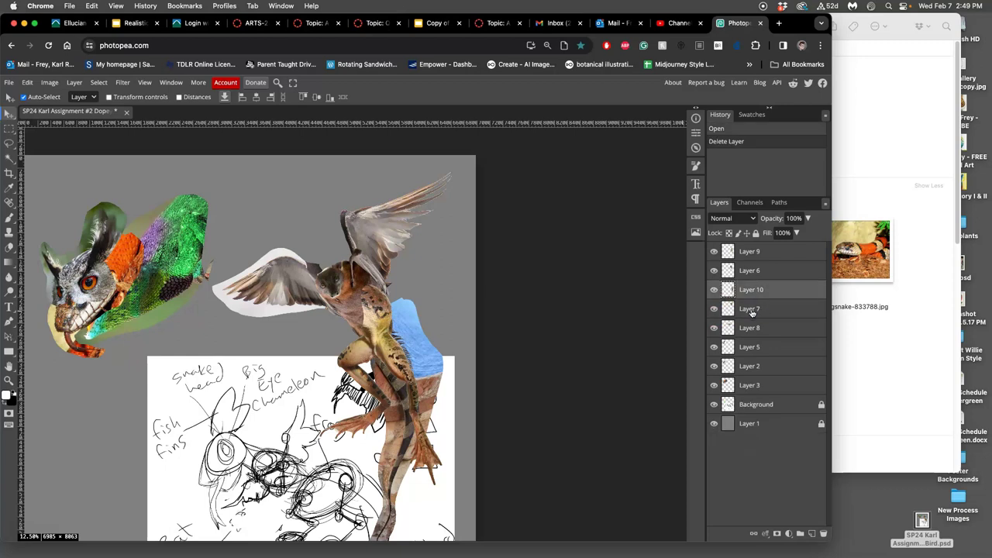
click(749, 310)
click(710, 310)
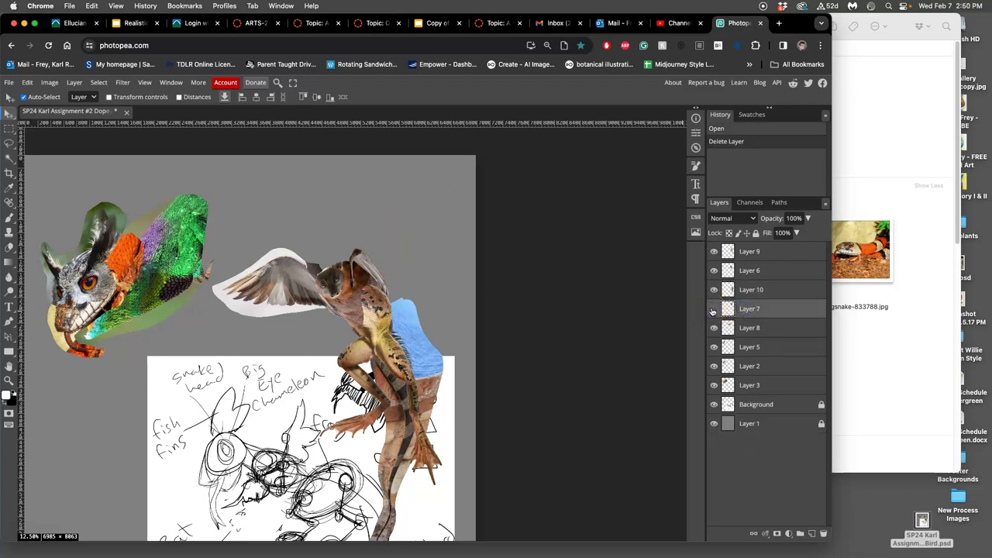
click(714, 310)
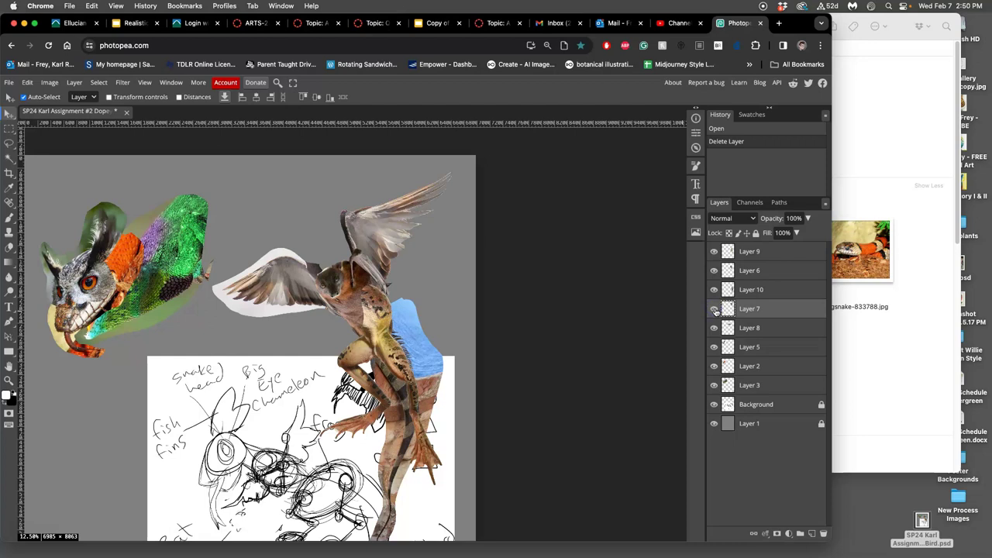
click(754, 309)
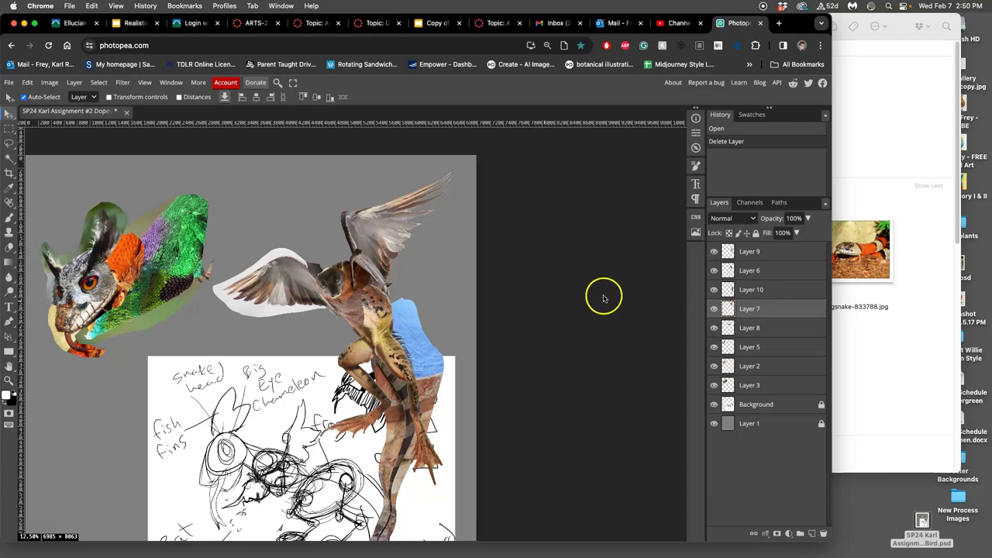
Select the empty area around the raised wing with the Magic Wand at 3 px feather, adding the small gap at the wing's bend.
scroll(603, 299, up, 5)
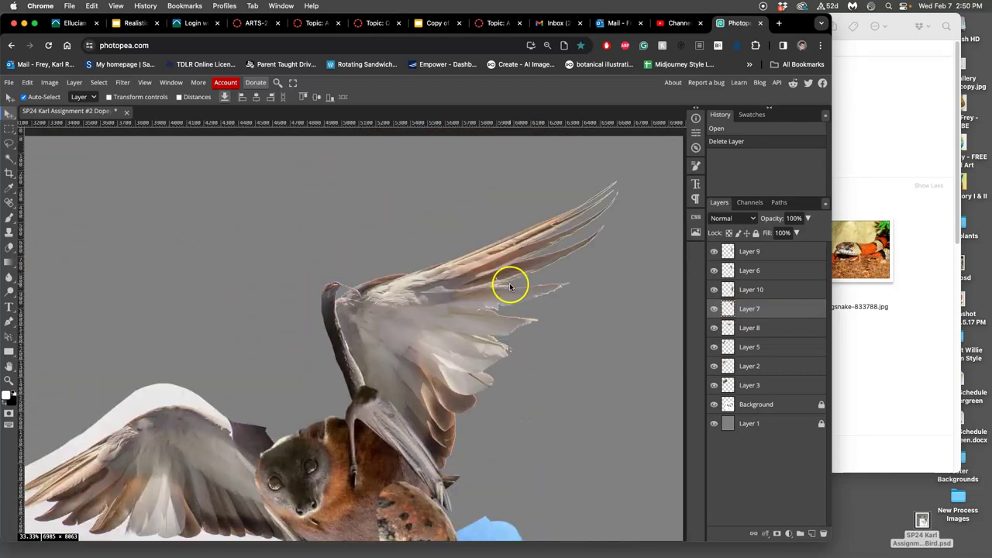
click(9, 158)
click(109, 98)
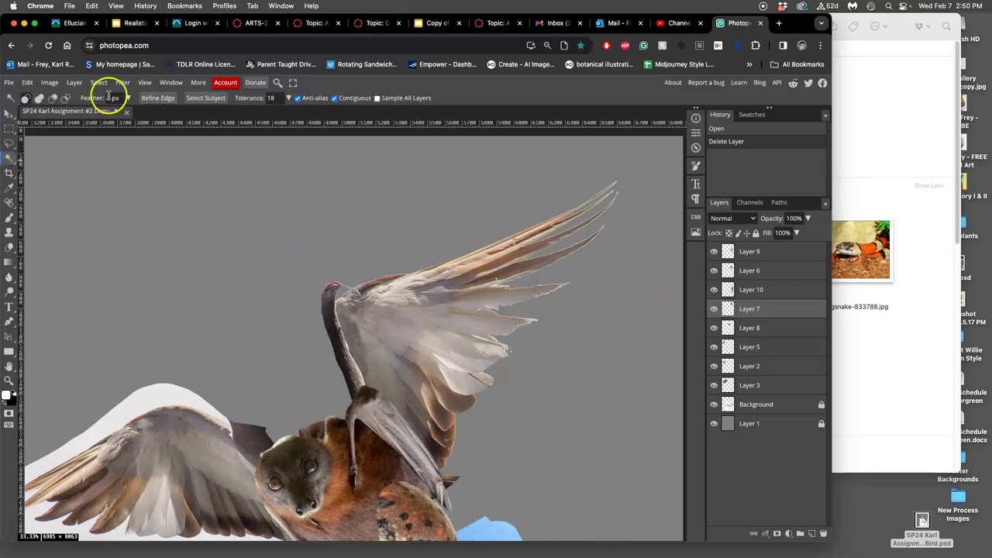
click(575, 268)
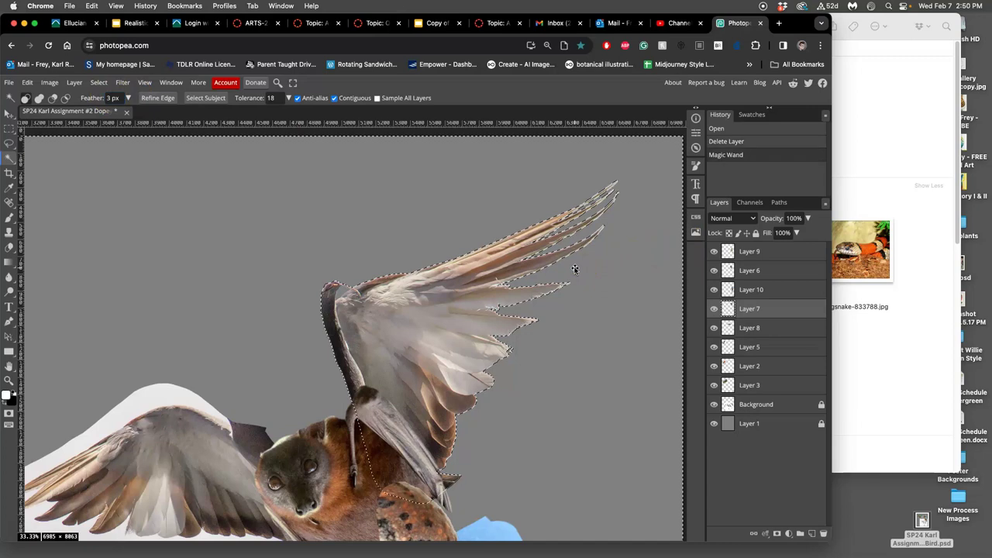
scroll(575, 268, up, 5)
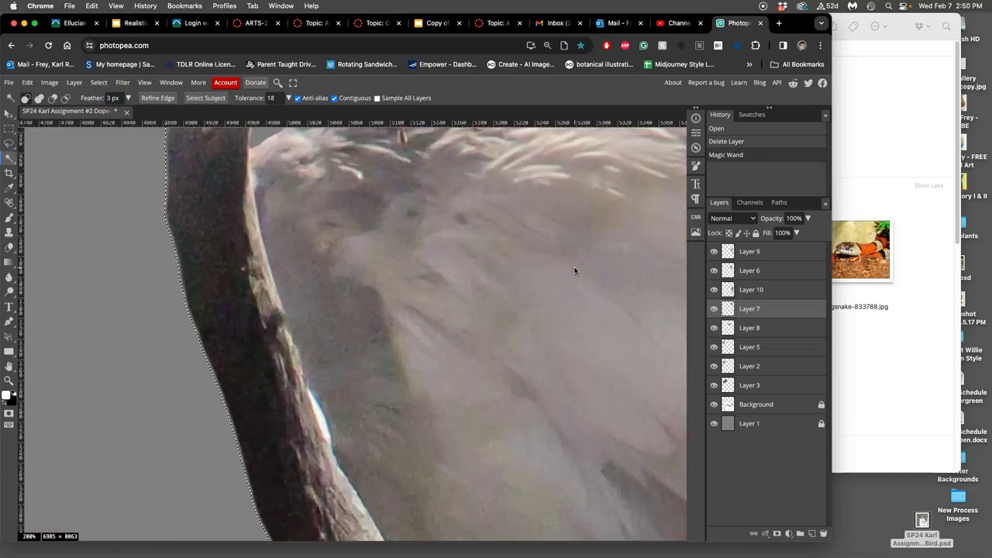
scroll(524, 293, up, 6)
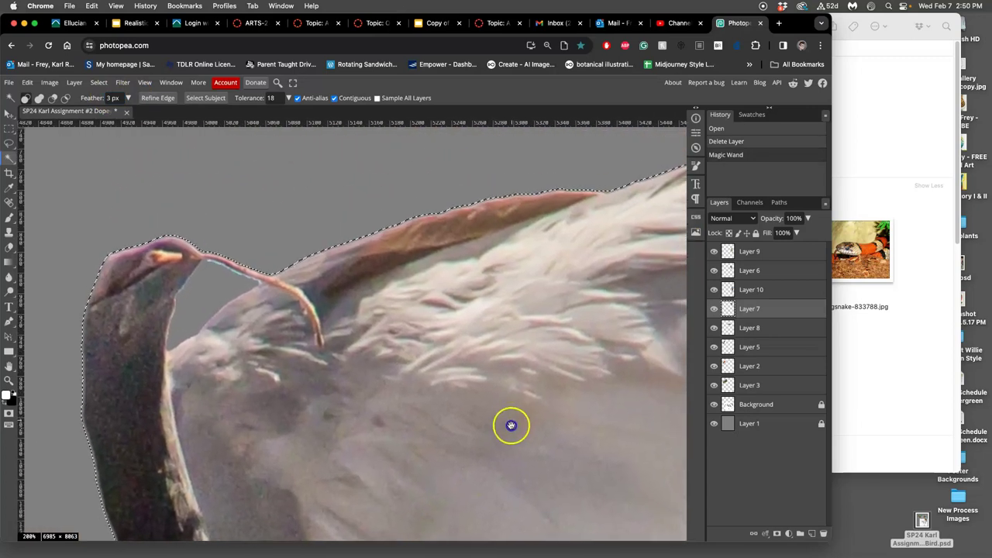
shift+click(205, 302)
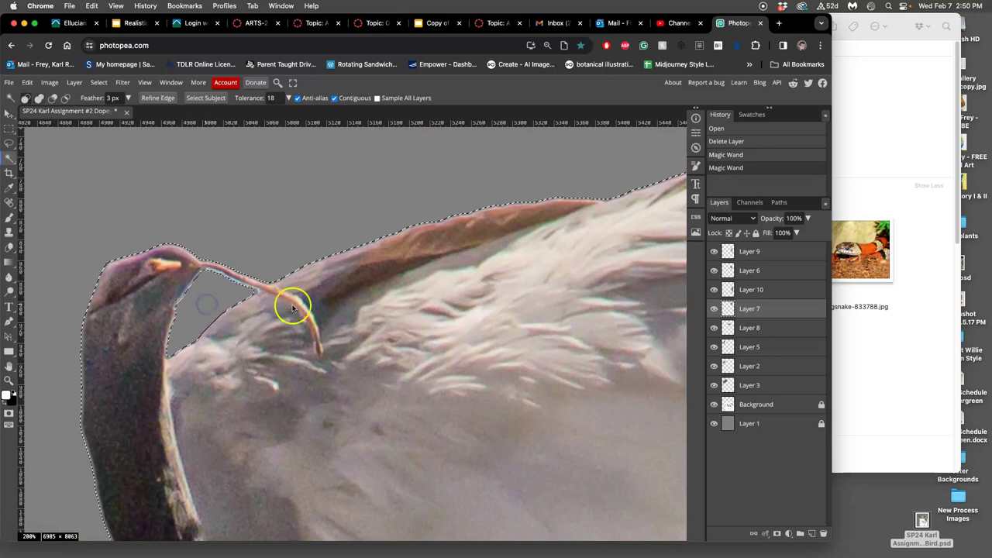
Clear the feathered selection on Layer 7 repeatedly to trim the fringe off the wing, and inspect the softened feather edges out to the tips.
scroll(417, 314, right, 10)
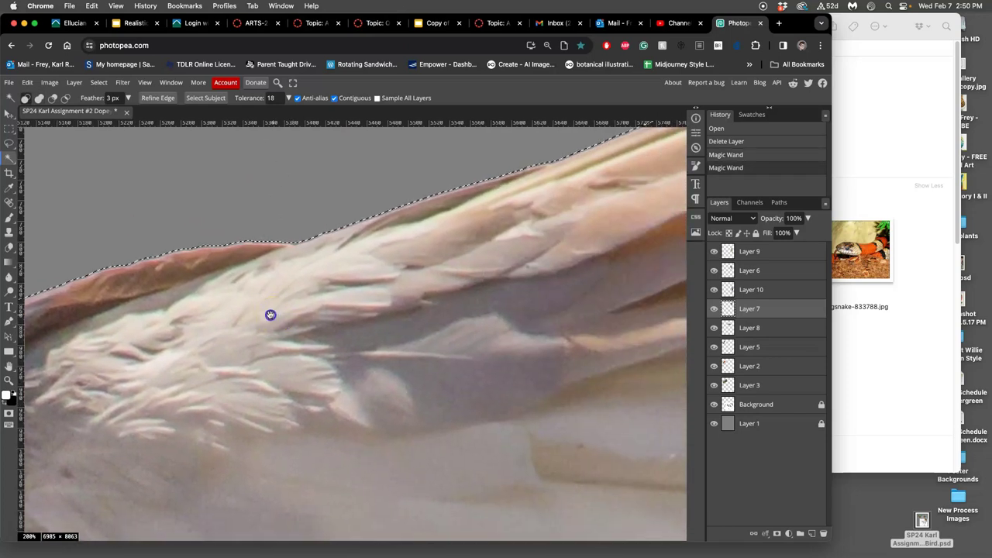
scroll(419, 336, right, 10)
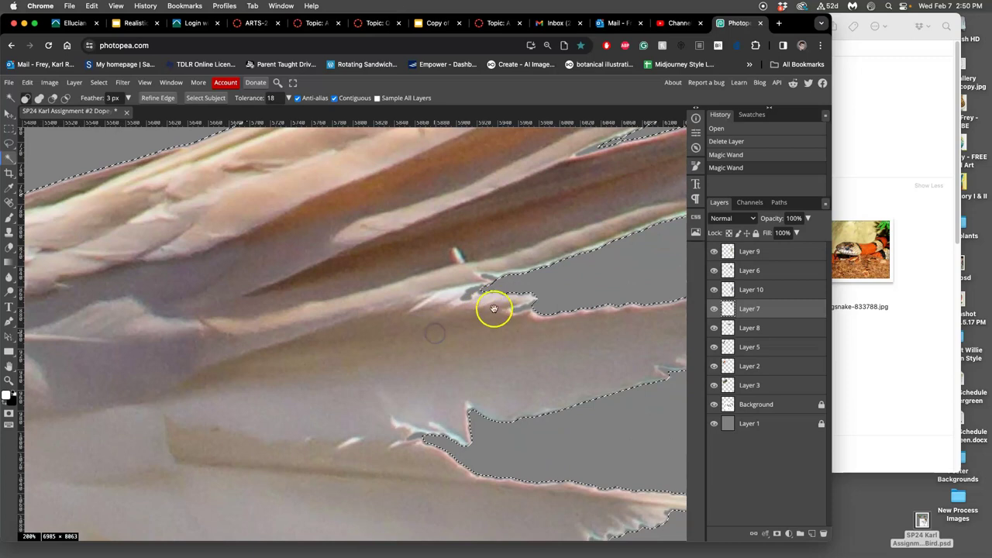
key(Delete)
key(Delete)
key(Delete)
key(Delete)
key(Delete)
key(Delete)
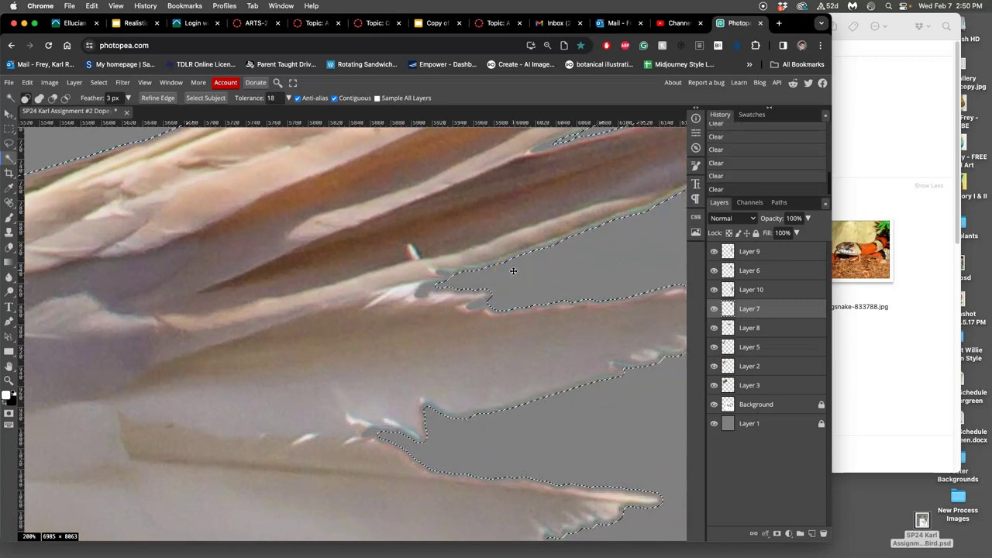
scroll(547, 279, right, 10)
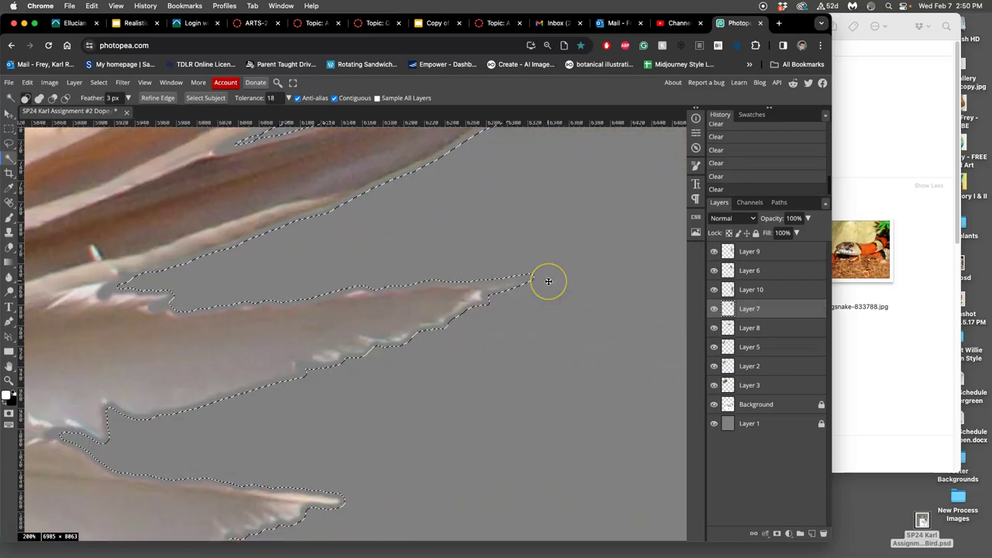
scroll(548, 281, right, 10)
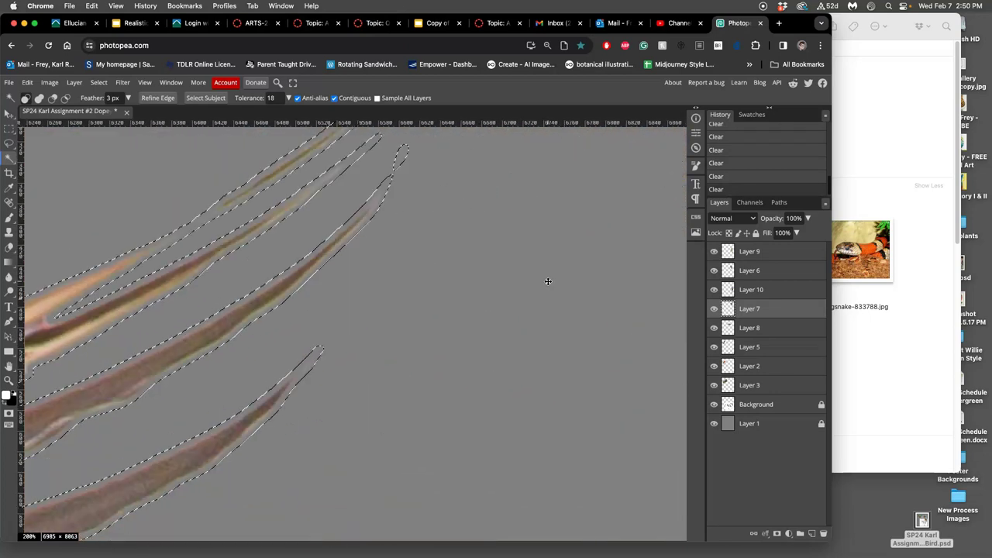
Inspect the raised wing's trimmed outline from the feather tips down to the bat's body, and drop the selection.
scroll(377, 215, up, 2)
scroll(380, 224, up, 2)
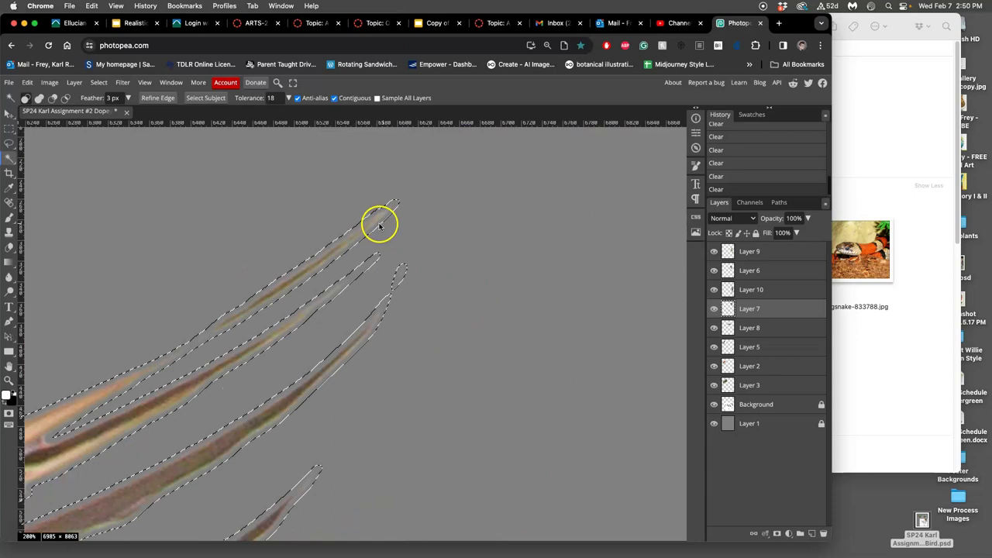
scroll(434, 246, left, 6)
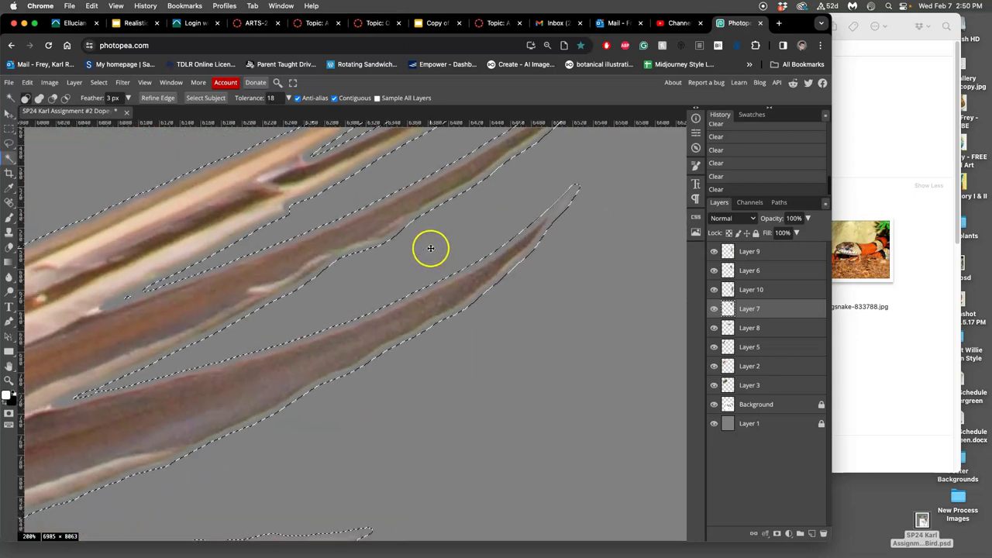
scroll(430, 248, left, 18)
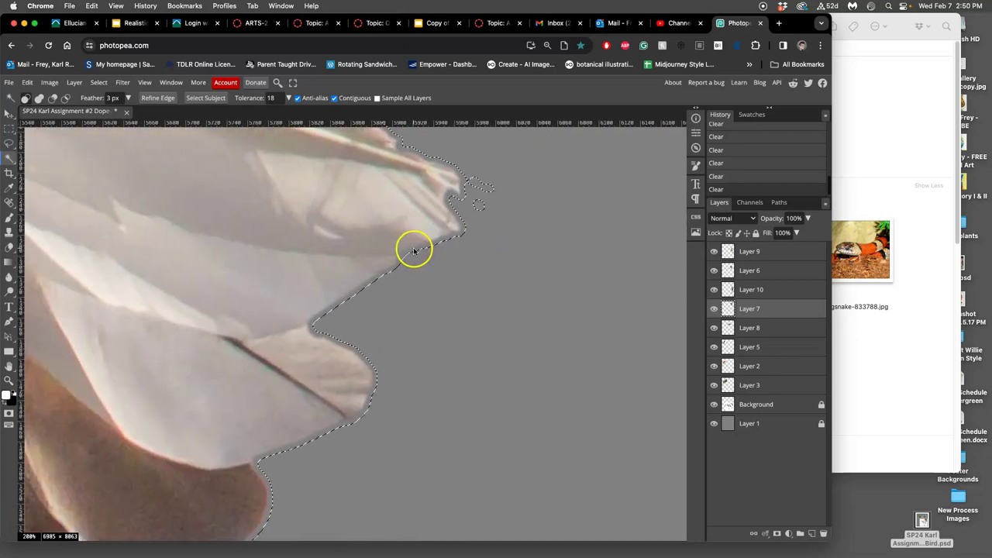
scroll(411, 248, down, 10)
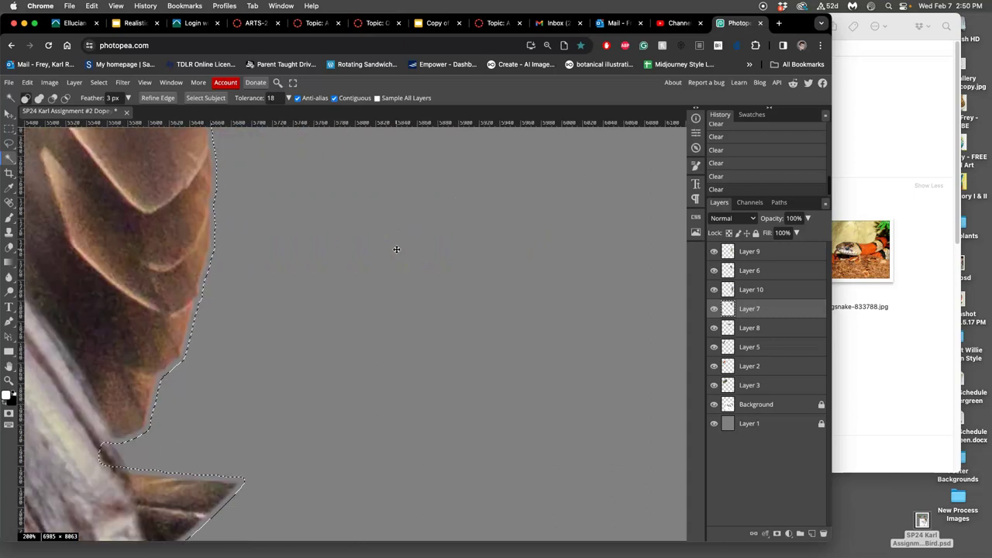
scroll(396, 249, down, 15)
scroll(396, 249, left, 10)
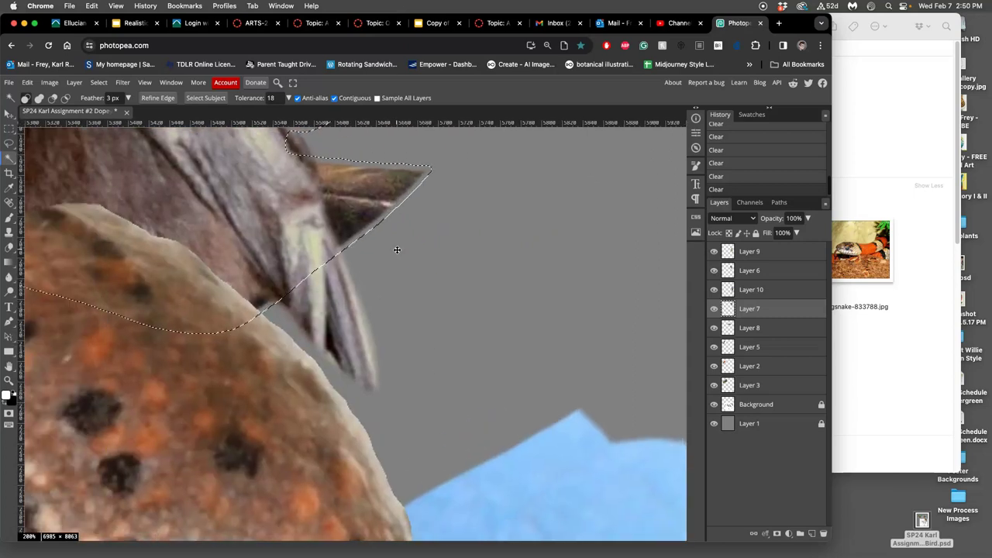
key(super+d)
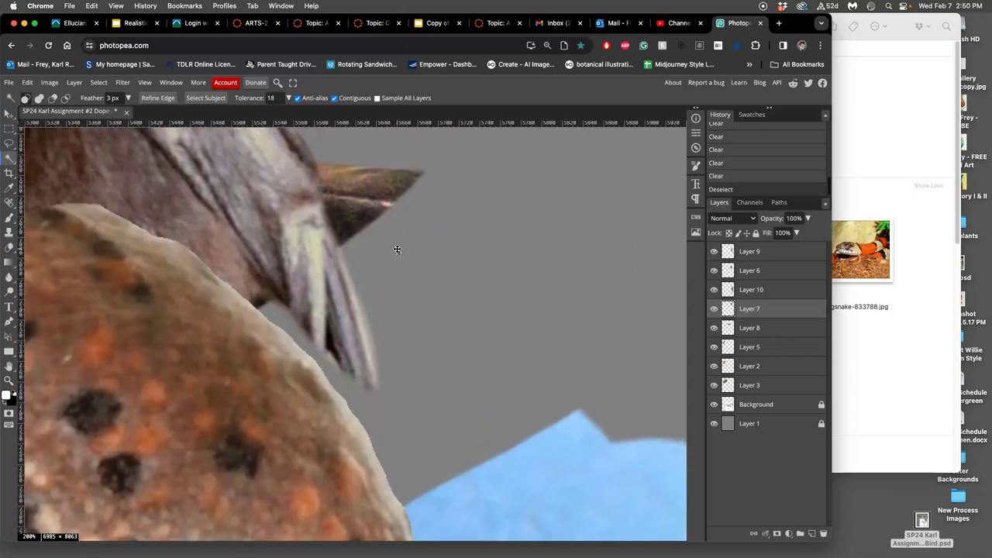
Check by its visibility that Layer 8 holds the outstretched wing, make it active, and Magic Wand the white background around that wing.
scroll(397, 250, down, 10)
scroll(397, 250, up, 4)
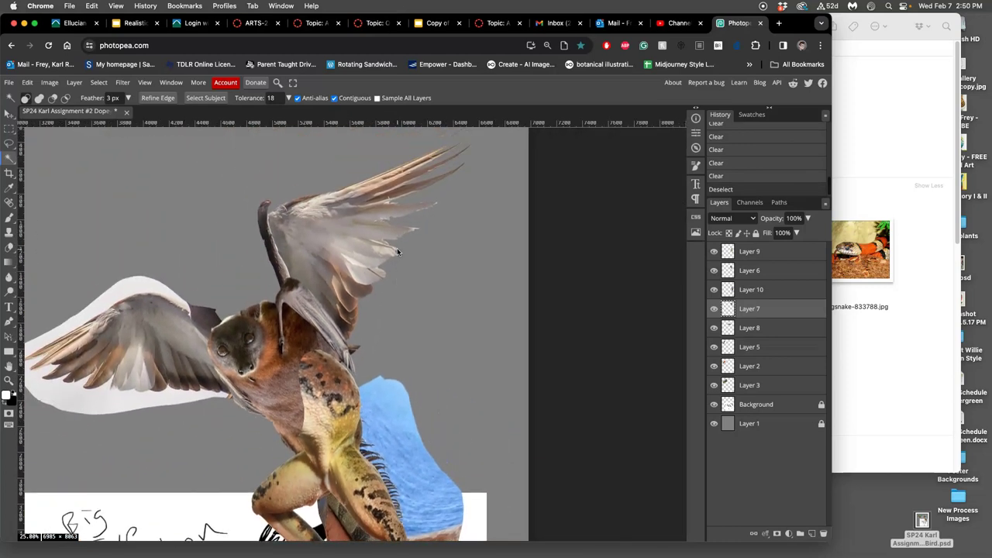
scroll(365, 246, left, 5)
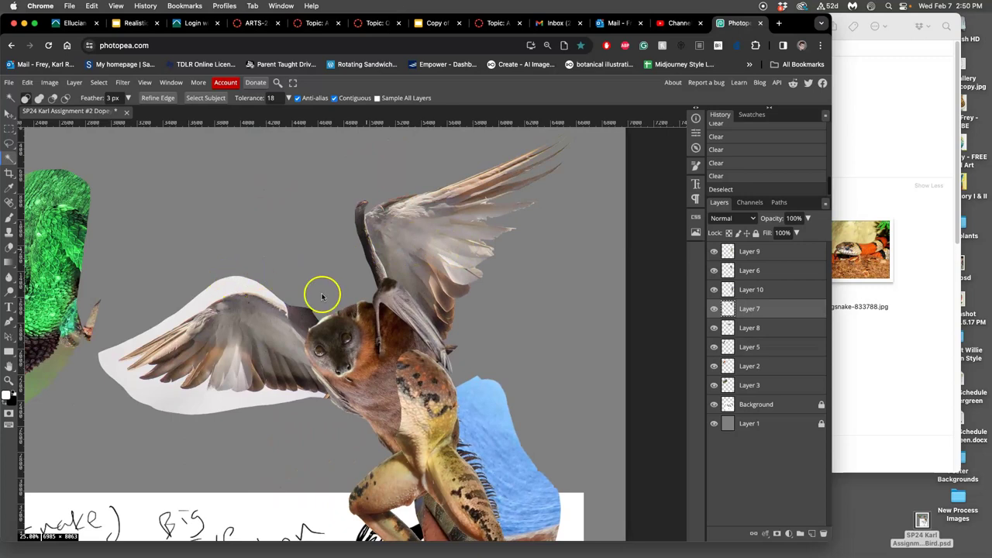
click(713, 328)
click(714, 328)
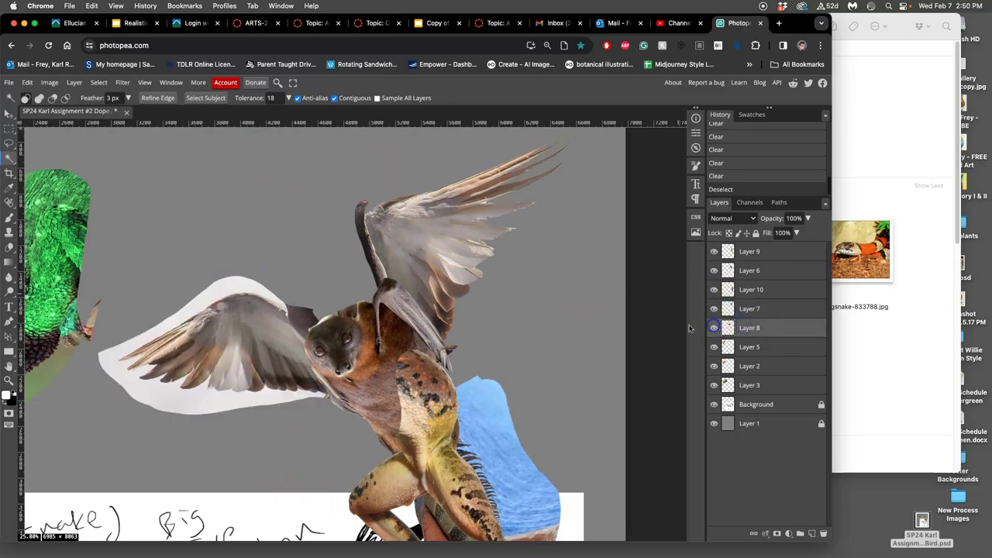
click(229, 287)
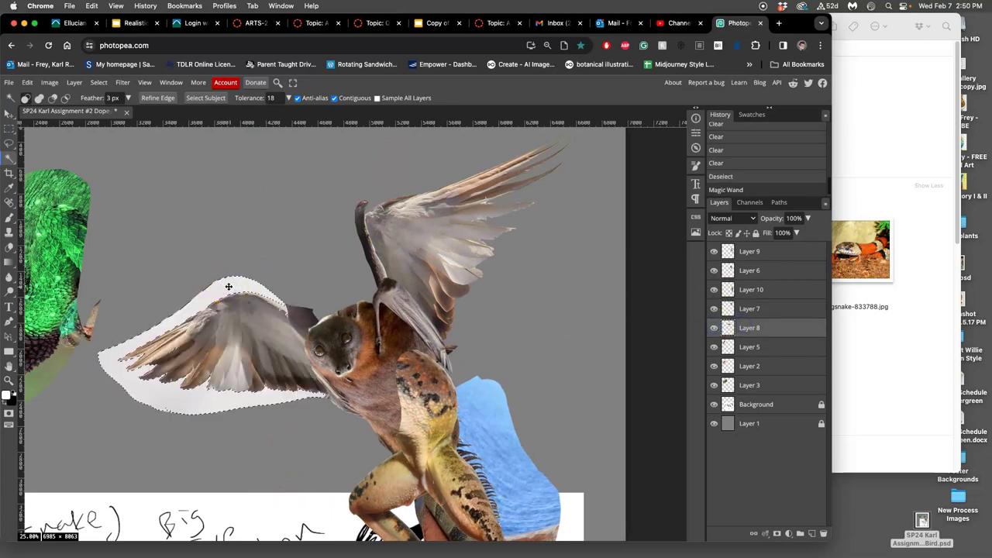
Subtract the small patch at the wing's joint beside the dark bat membrane from the selection with the Lasso.
scroll(228, 288, up, 6)
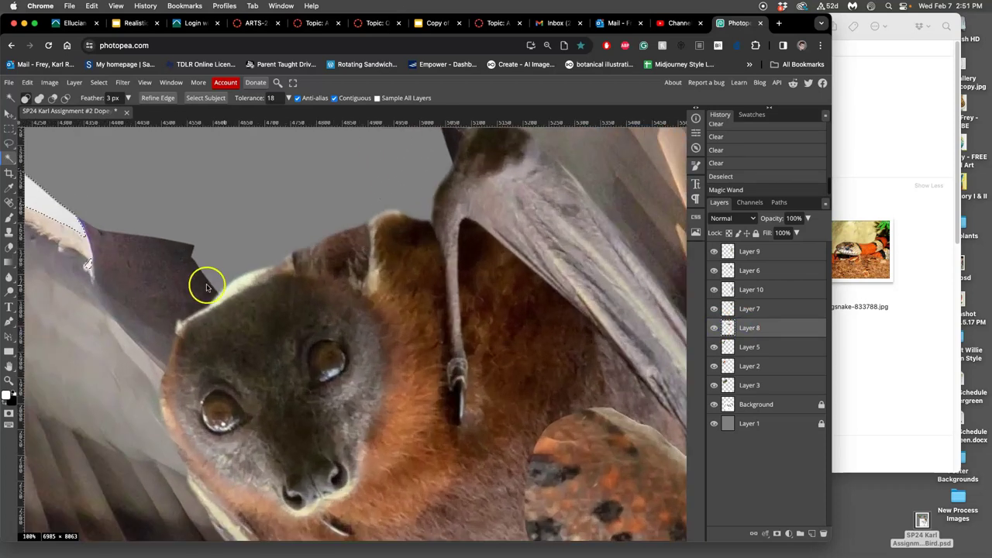
drag(162, 288, 554, 332)
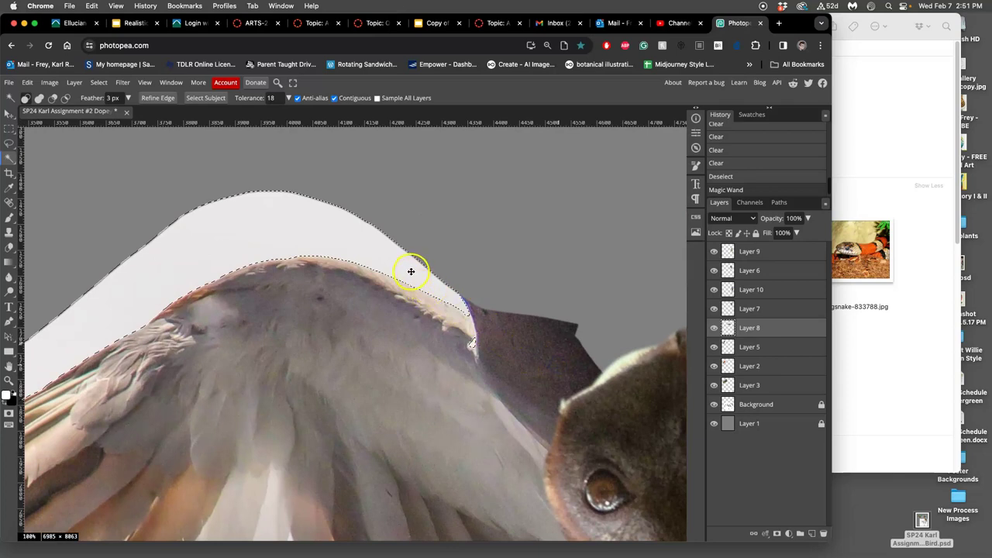
click(9, 145)
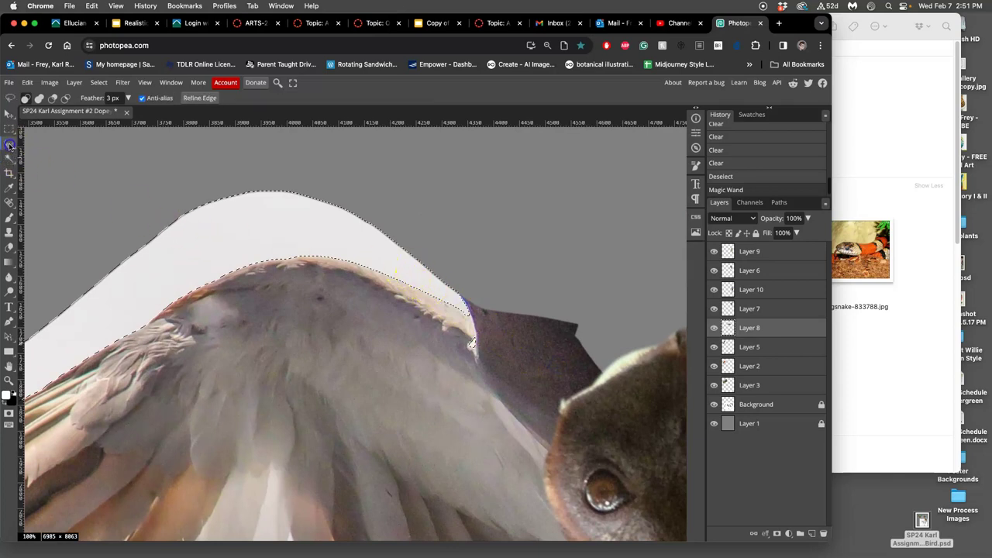
drag(472, 343, 500, 327)
Clear the selected white background on Layer 8 repeatedly, check the feather edges, and deselect.
scroll(283, 265, down, 10)
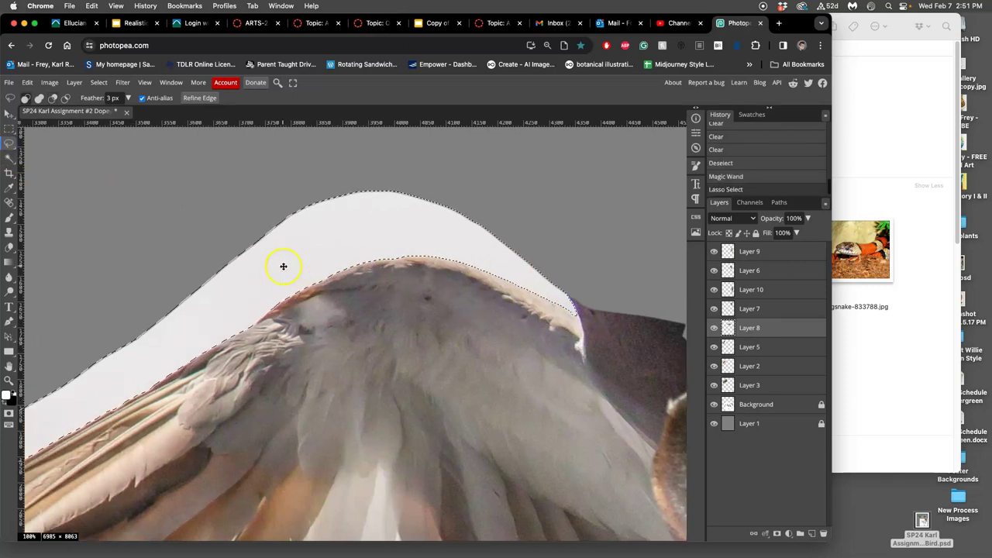
scroll(284, 266, right, 10)
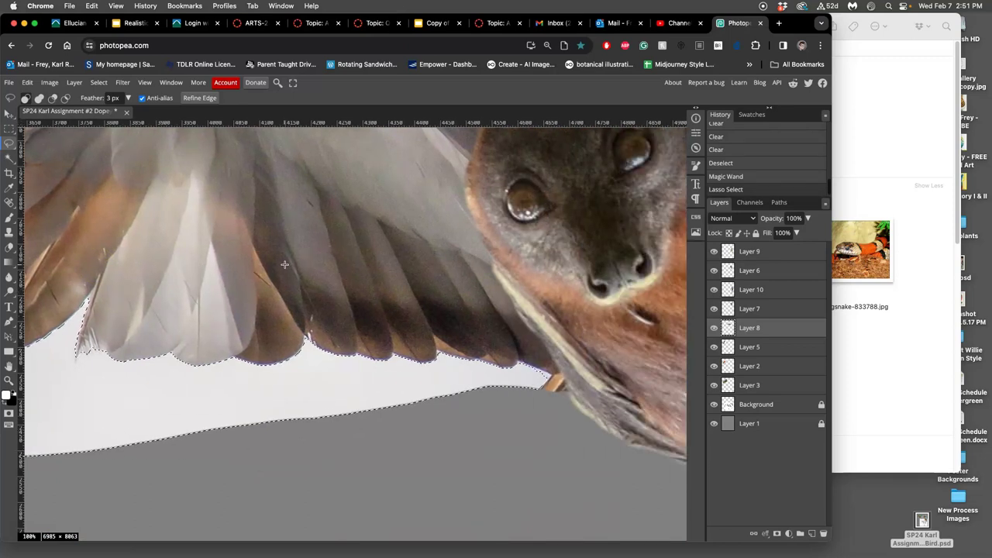
key(Delete)
key(Delete)
key(Delete)
key(Delete)
key(Delete)
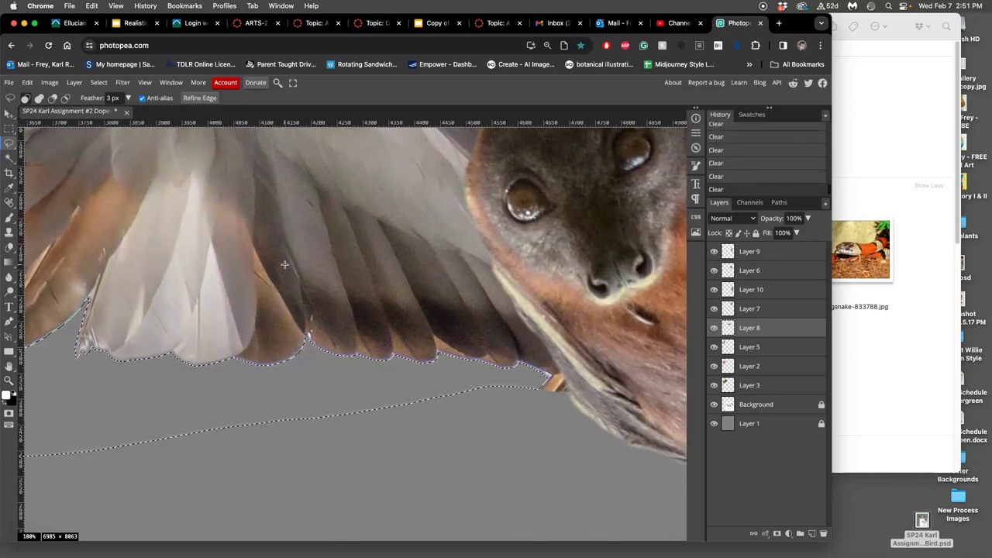
scroll(283, 265, left, 5)
scroll(282, 264, up, 5)
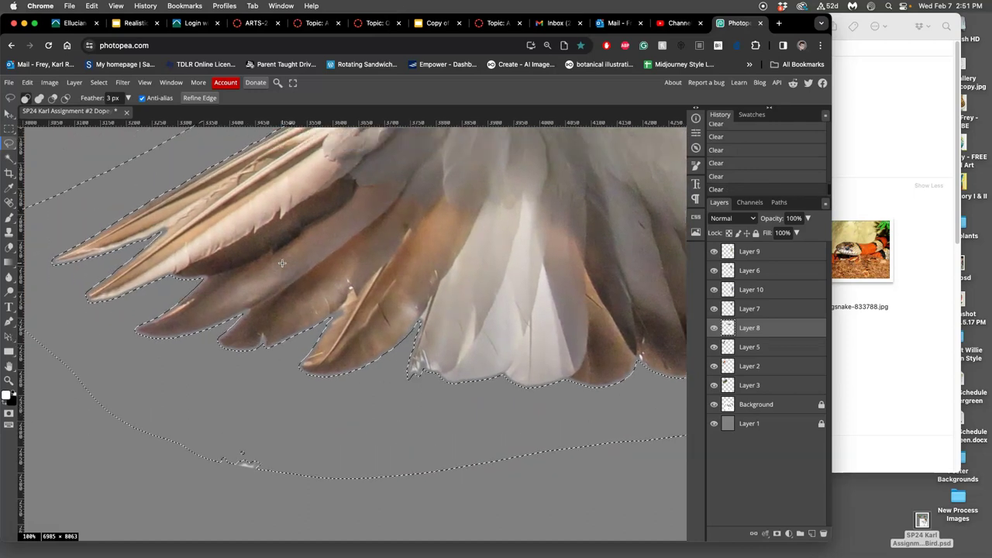
click(248, 211)
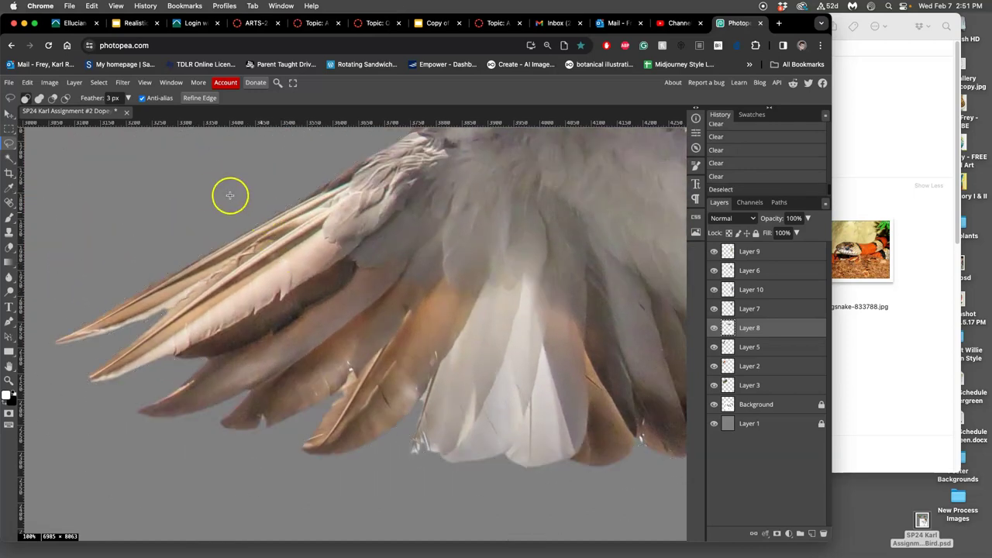
Lasso the stray white speck left in the empty area below the outstretched wing and clear it.
scroll(370, 231, right, 5)
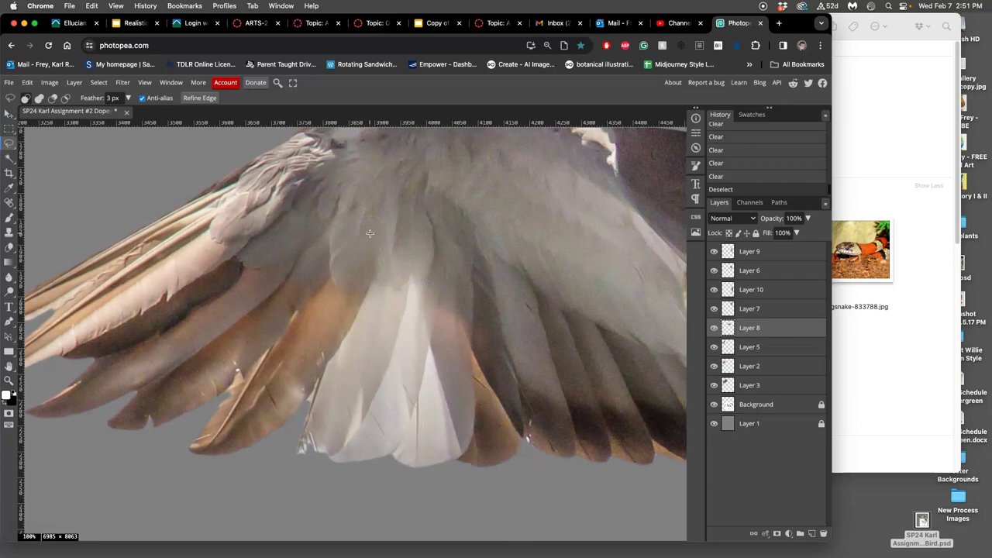
scroll(370, 233, up, 5)
scroll(370, 233, down, 10)
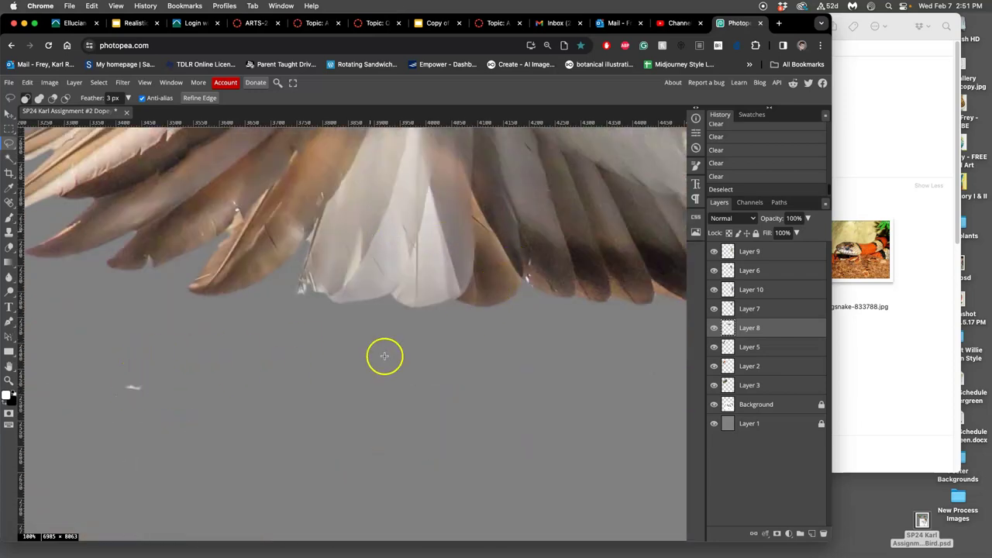
click(527, 279)
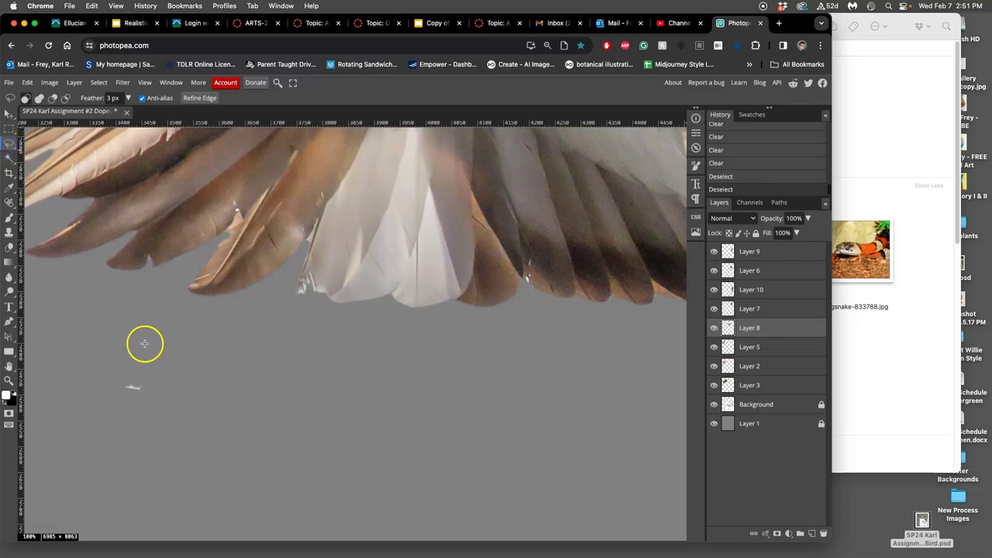
mouse_move(143, 352)
mouse_down()
mouse_move(111, 370)
mouse_move(175, 371)
mouse_up()
key(Delete)
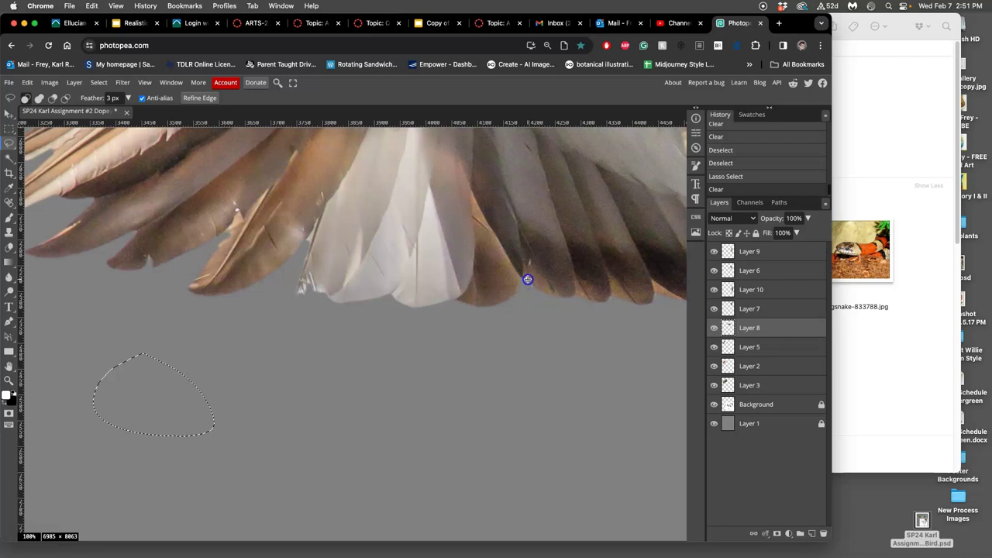
Lasso and clear the small white remnants between the dark feathers and at the pale feather's tip on Layer 8, then deselect.
click(534, 286)
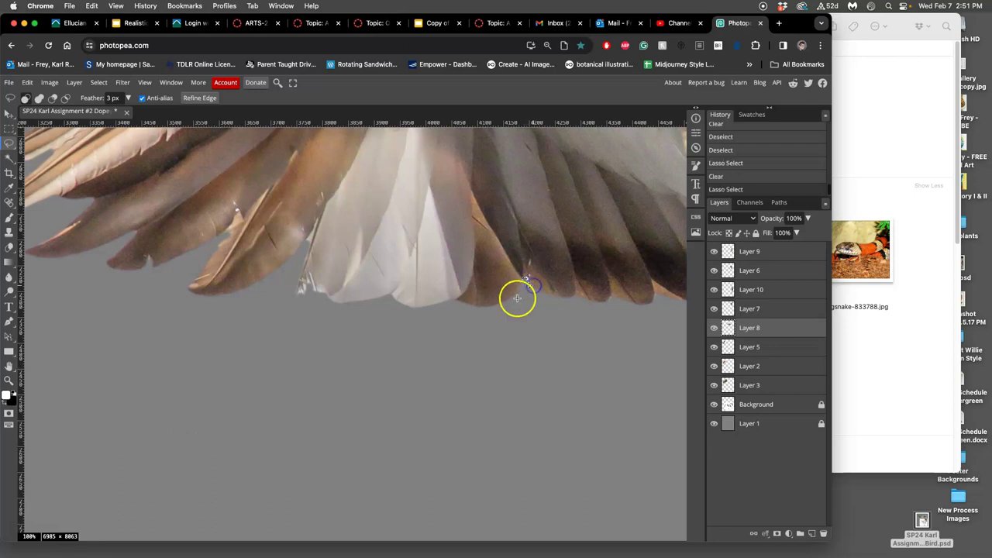
click(524, 283)
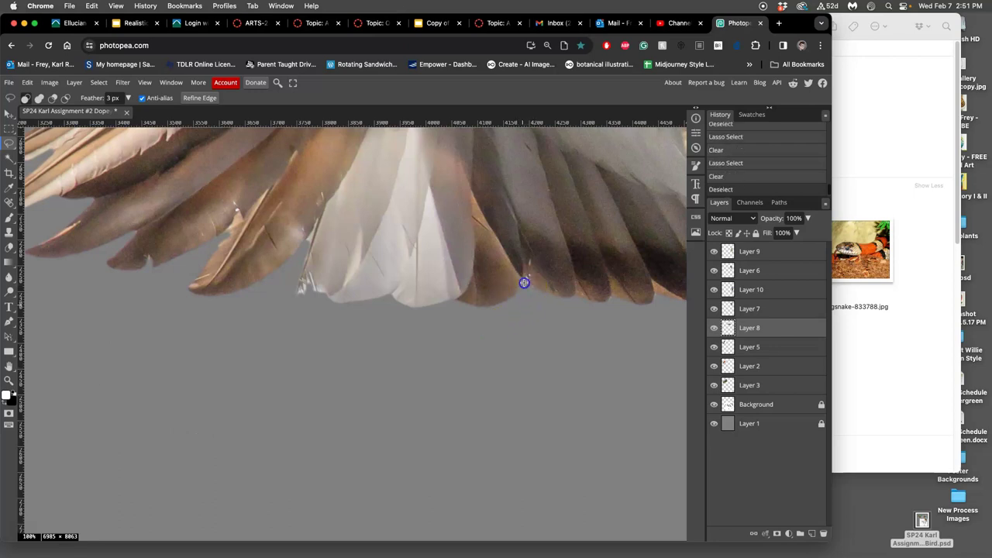
drag(528, 292, 526, 289)
key(Delete)
click(307, 289)
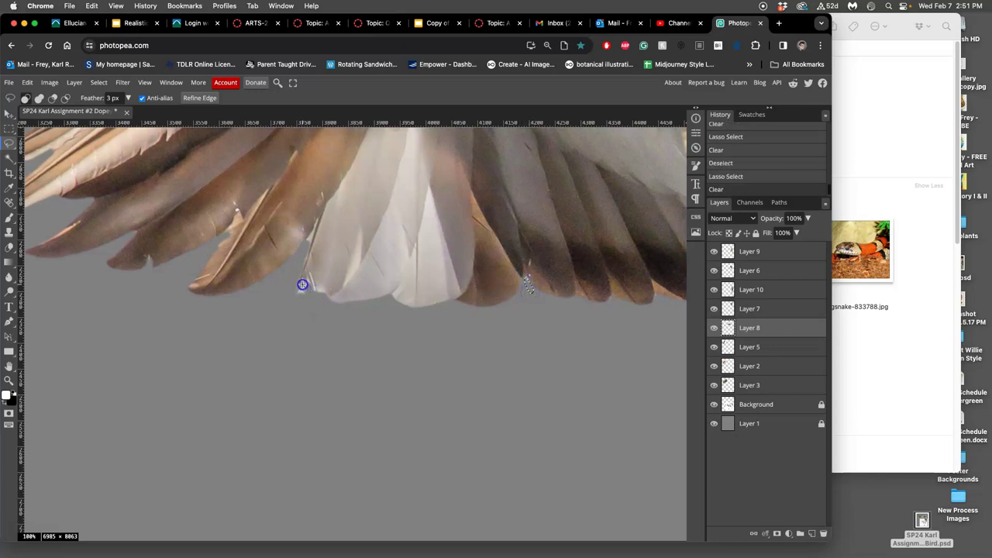
drag(307, 296, 308, 298)
key(Delete)
click(322, 309)
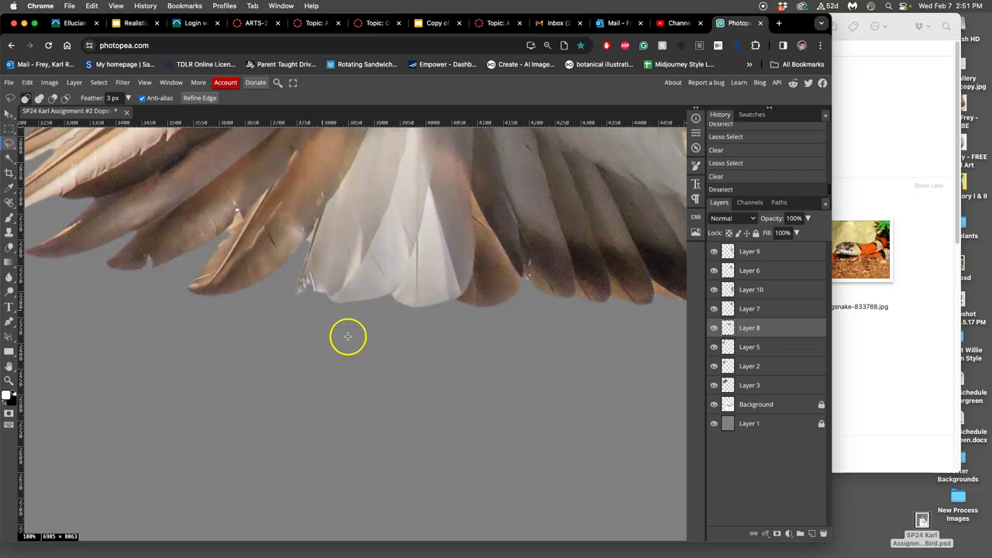
Examine the whole winged creature and toggle the visibility of Layers 7, 9 and 6 to identify what each holds.
scroll(347, 336, down, 5)
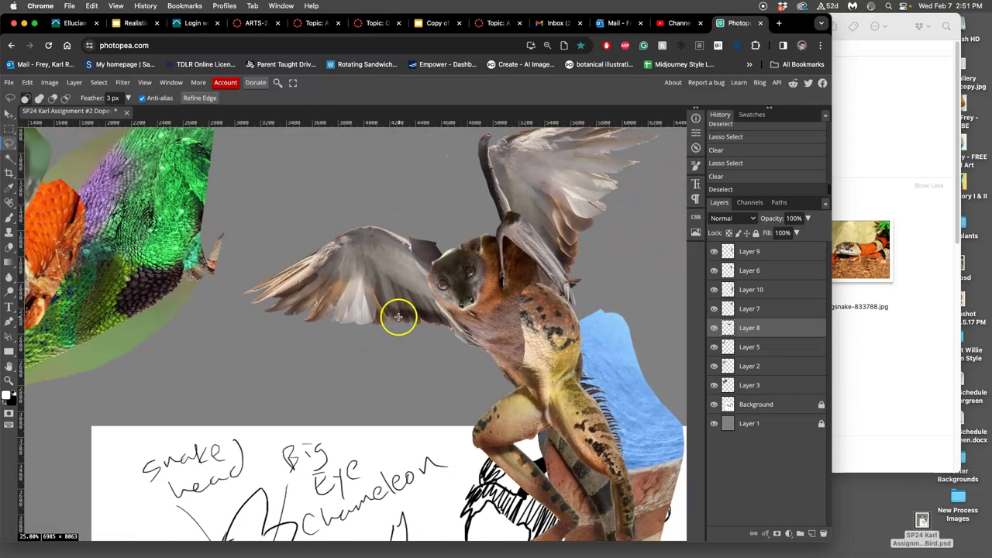
scroll(395, 316, up, 5)
scroll(395, 316, right, 3)
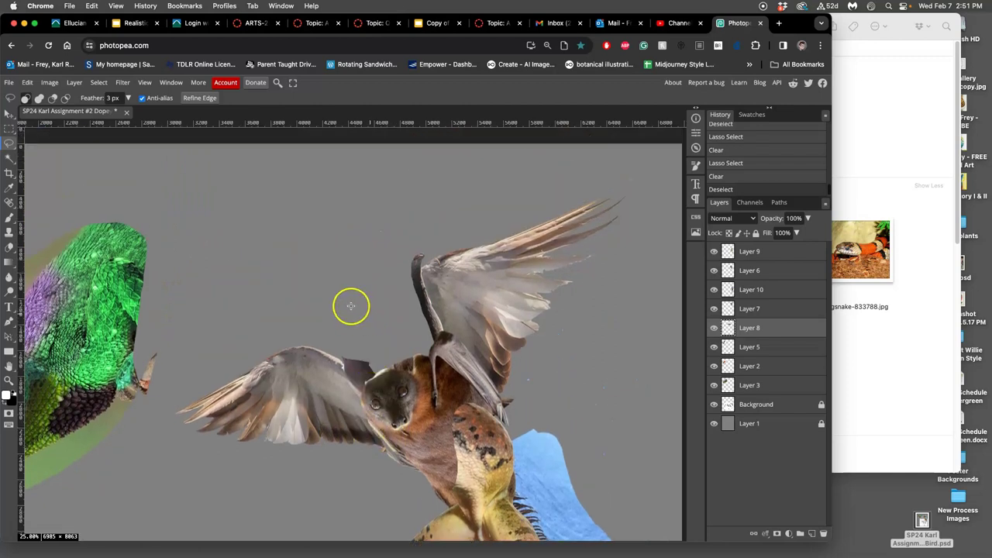
scroll(351, 306, down, 3)
scroll(351, 306, right, 2)
scroll(386, 298, down, 5)
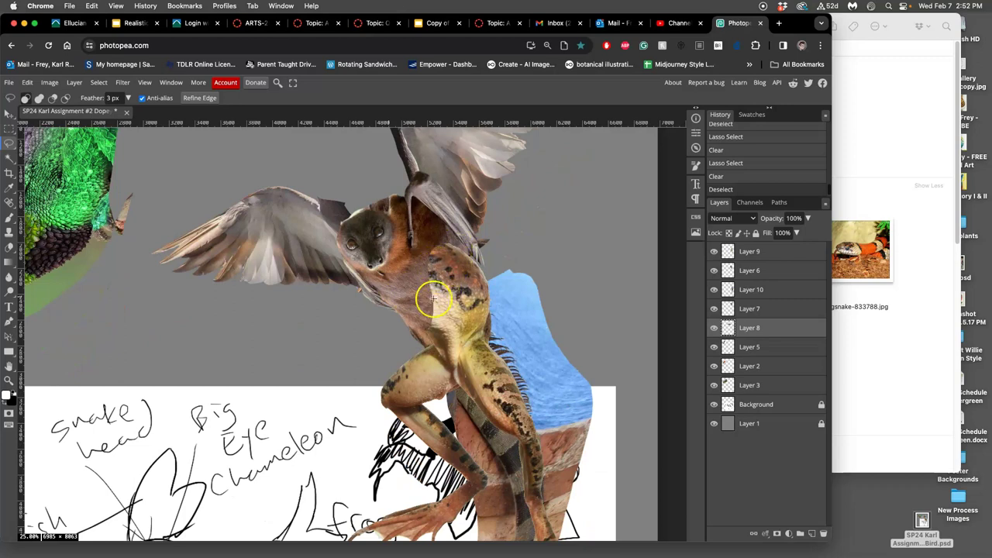
click(713, 309)
click(714, 309)
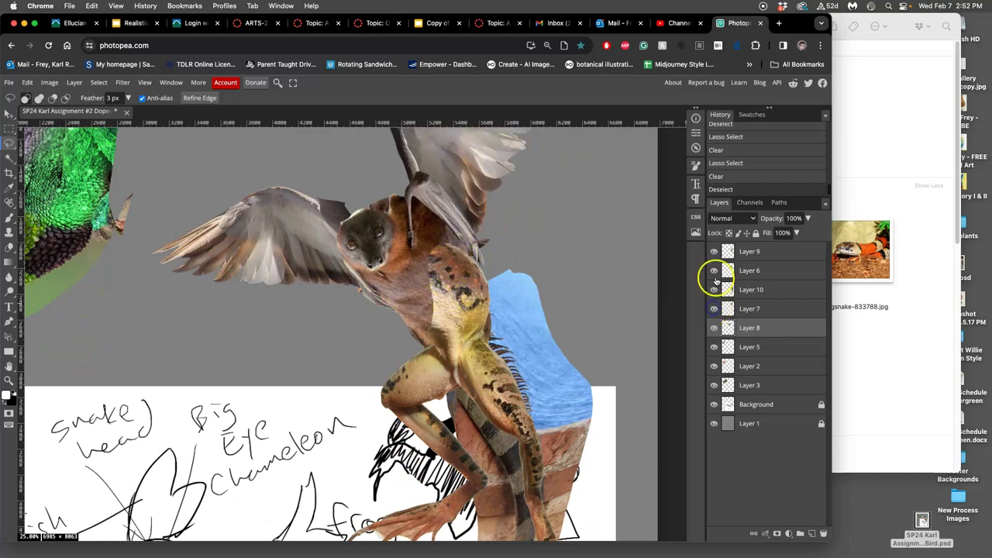
click(713, 251)
click(714, 251)
click(714, 270)
click(714, 271)
Make Layer 9 with the frog body active, hiding and reshowing it to see what lies beneath.
click(714, 251)
click(714, 251)
click(748, 253)
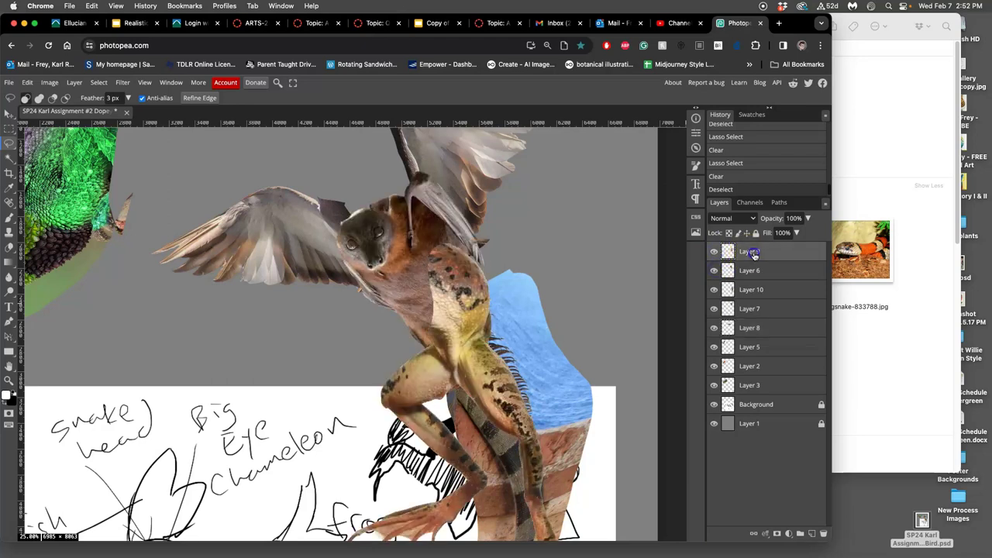
click(713, 251)
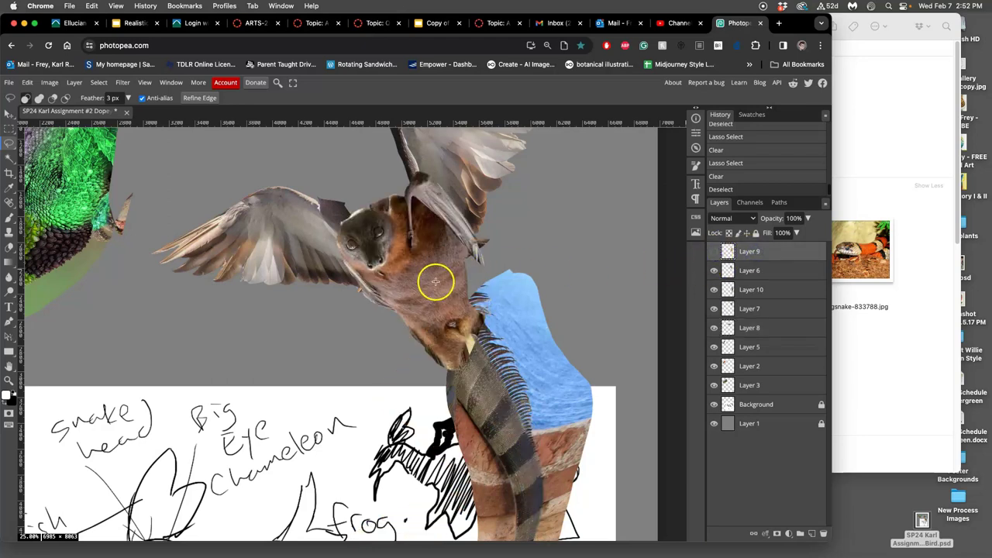
click(713, 252)
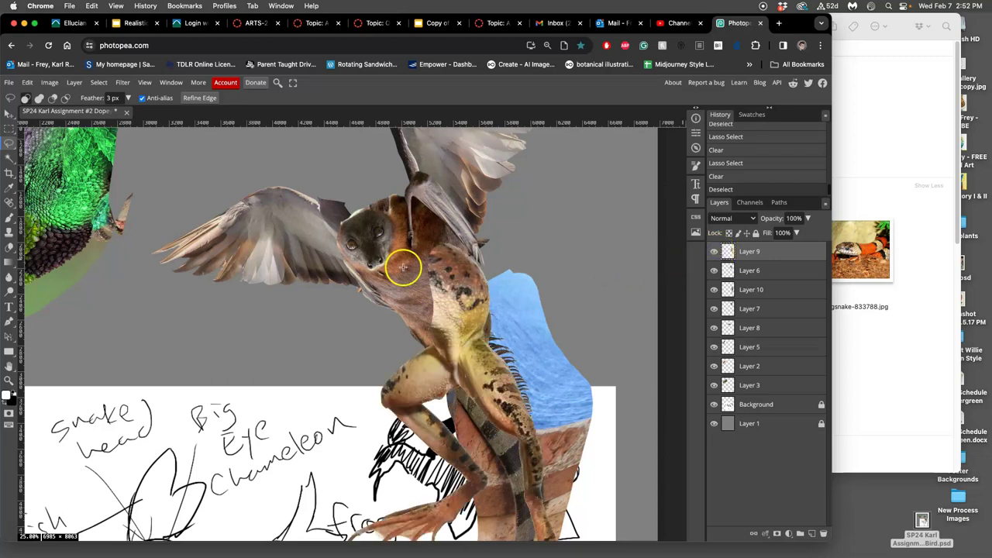
Configure the Eraser as a soft brush with 304 px size and 0% hardness.
click(10, 248)
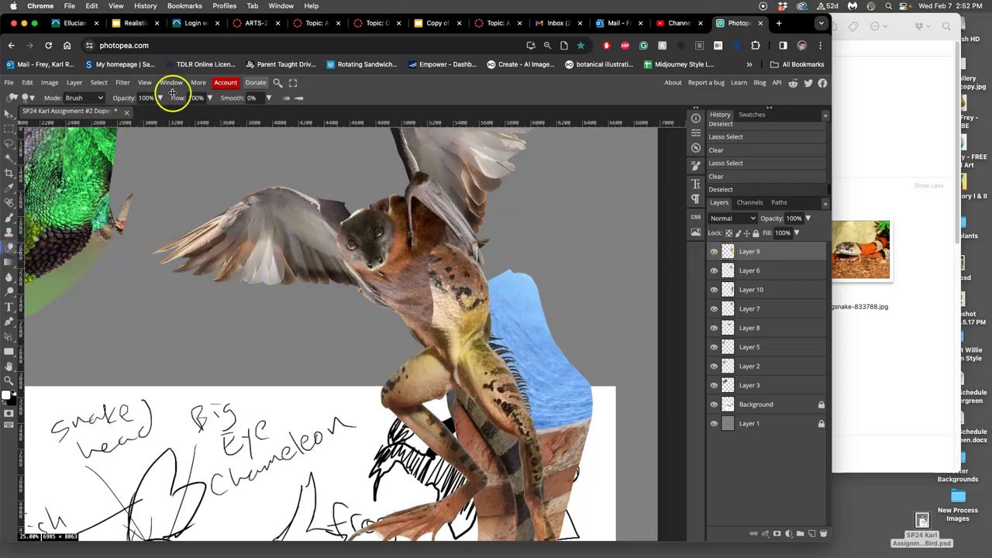
click(29, 98)
drag(113, 127, 127, 128)
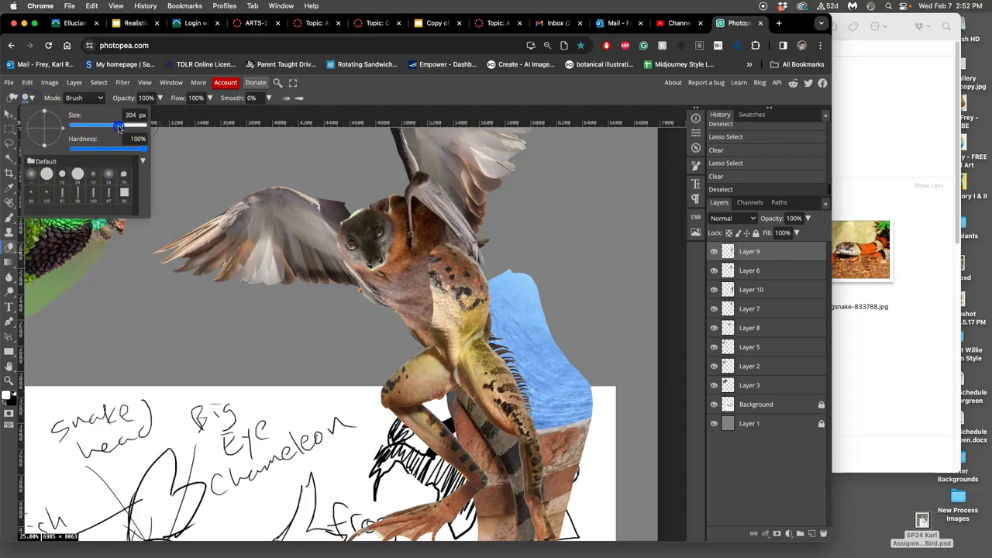
click(301, 97)
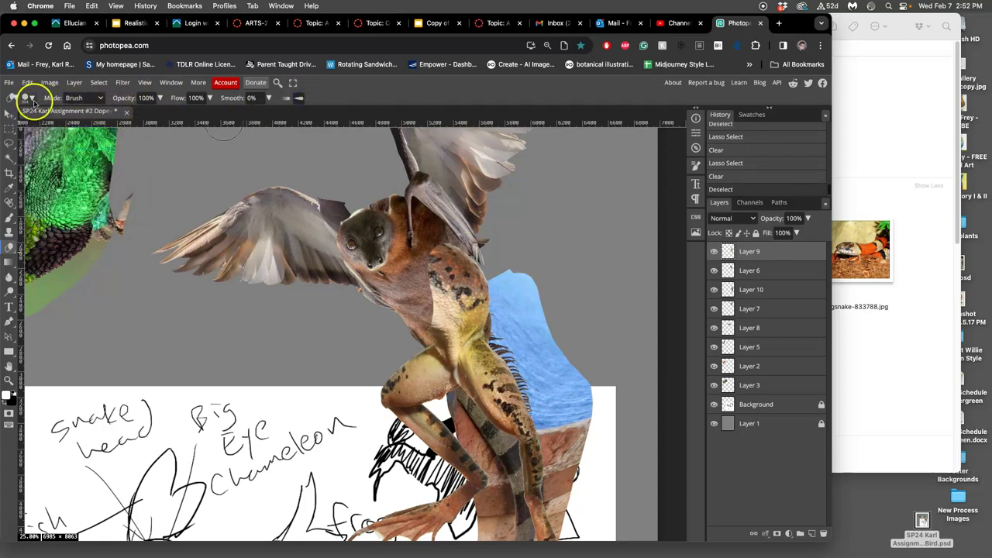
click(28, 98)
drag(125, 124, 119, 125)
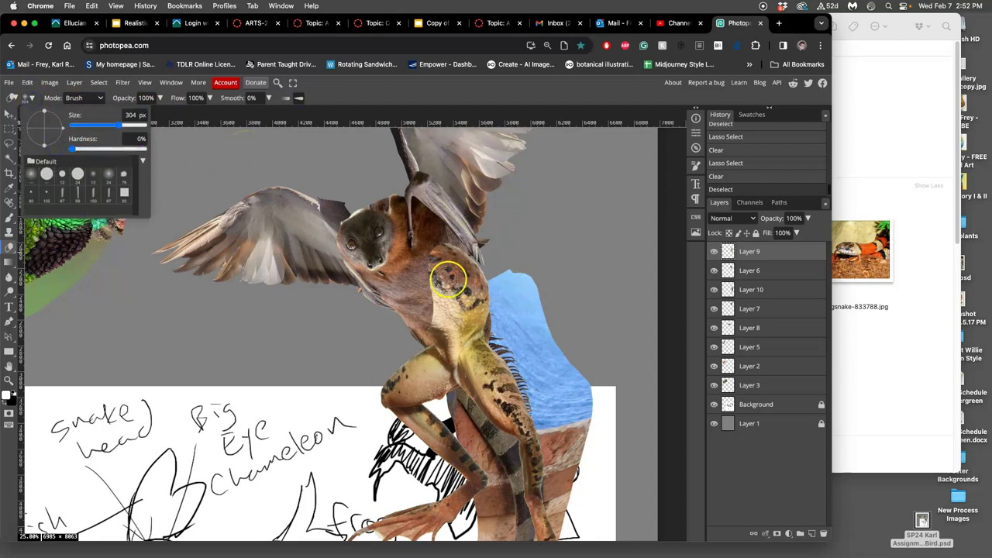
Erase the frog body's hard edges on Layer 9 along the bat's chest and near the folded wing, undoing a misplaced stroke.
click(430, 254)
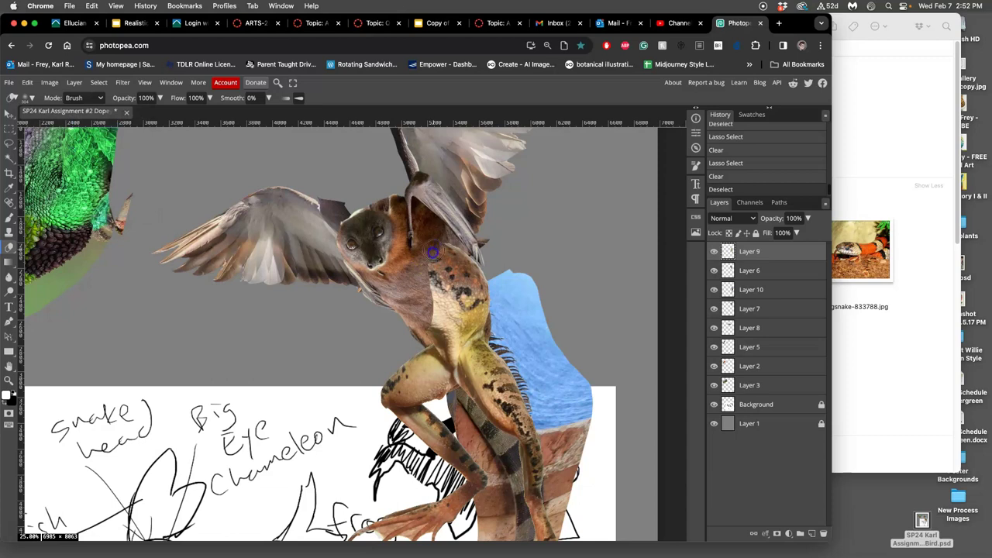
click(431, 286)
mouse_move(430, 280)
mouse_down()
mouse_move(417, 317)
mouse_move(418, 341)
mouse_move(431, 339)
mouse_move(427, 300)
mouse_up()
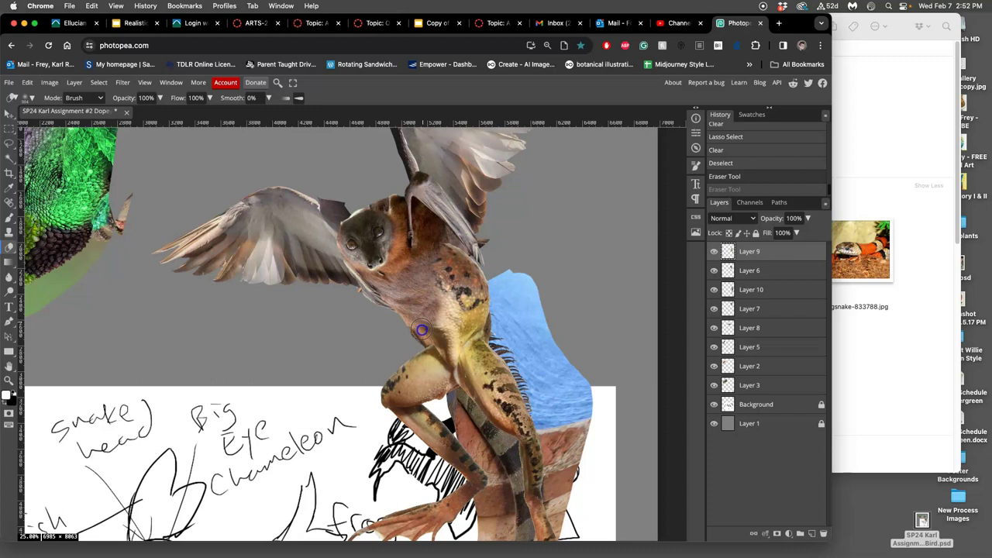
drag(421, 330, 421, 329)
mouse_move(442, 228)
mouse_down()
mouse_move(450, 244)
mouse_move(469, 247)
mouse_up()
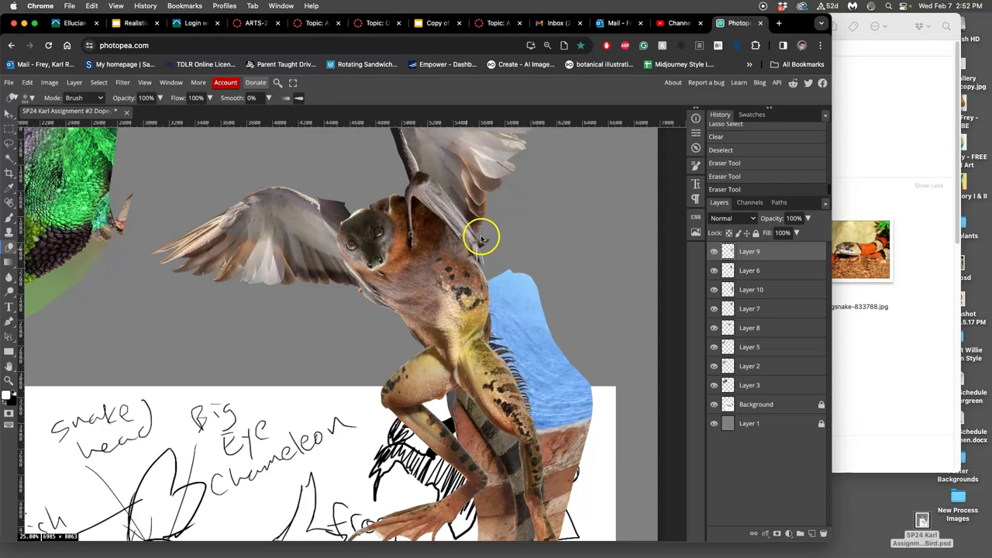
key(ctrl+z)
mouse_move(469, 230)
mouse_down()
mouse_move(446, 243)
mouse_move(464, 243)
mouse_up()
Fade the frog's pale belly into the bat's fur with the Eraser at 57% and 34% opacity.
click(159, 98)
drag(143, 114, 141, 114)
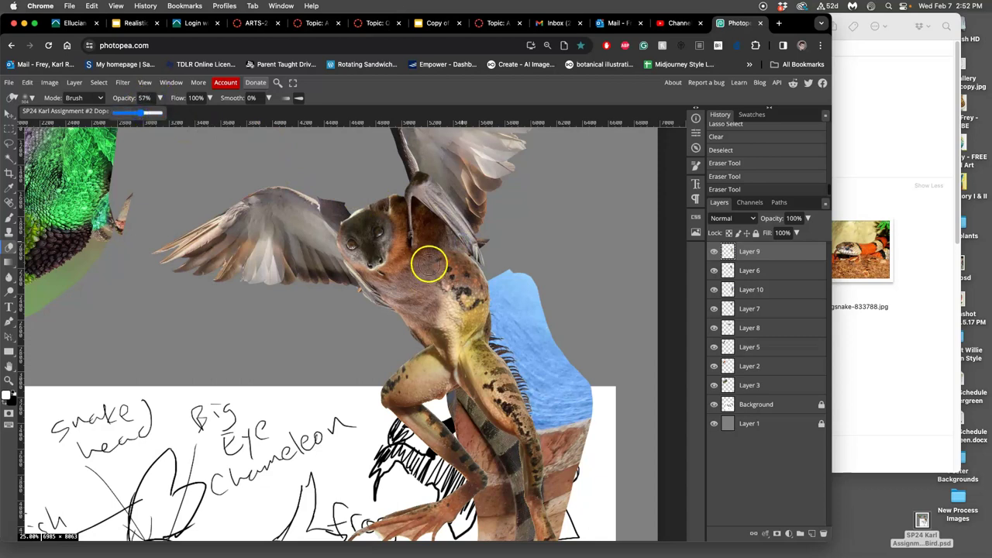
click(436, 280)
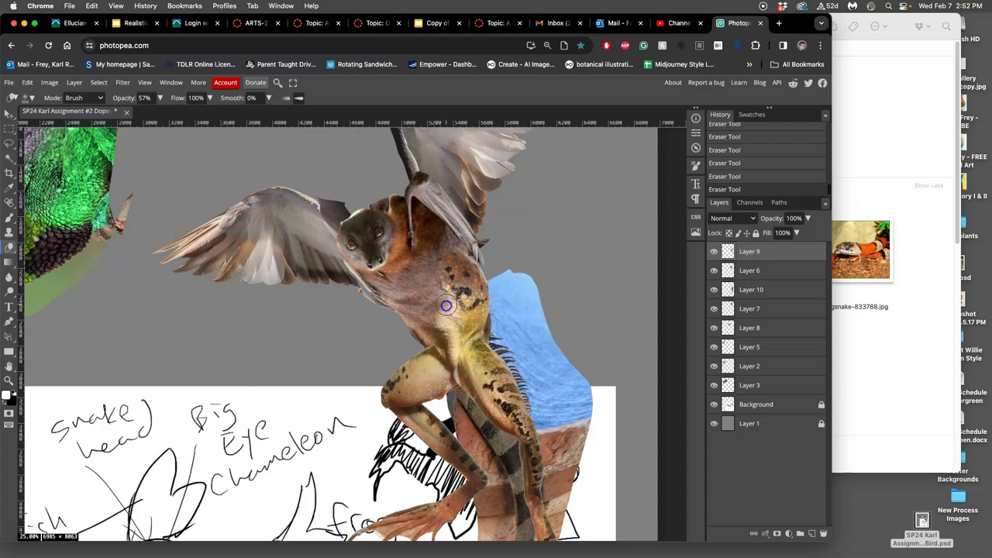
click(159, 99)
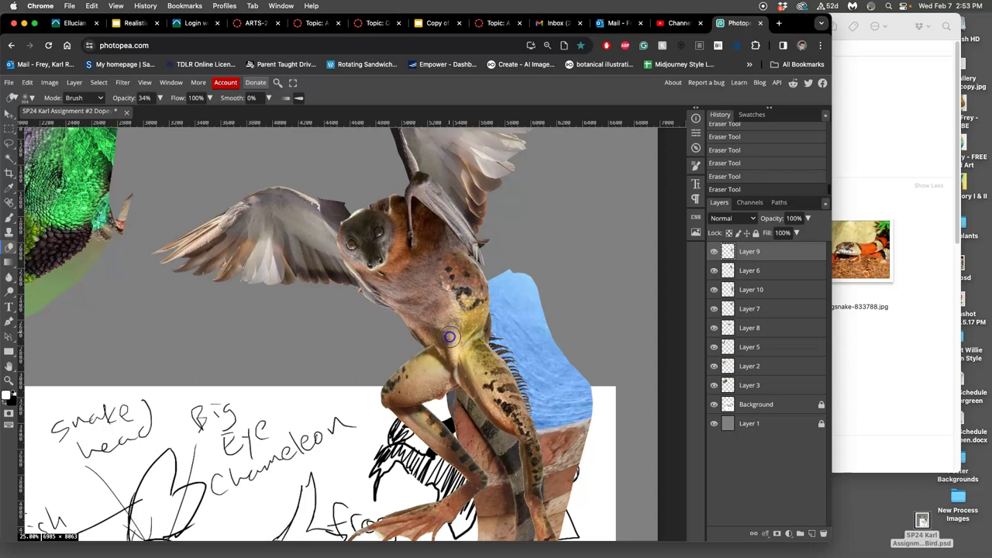
click(462, 306)
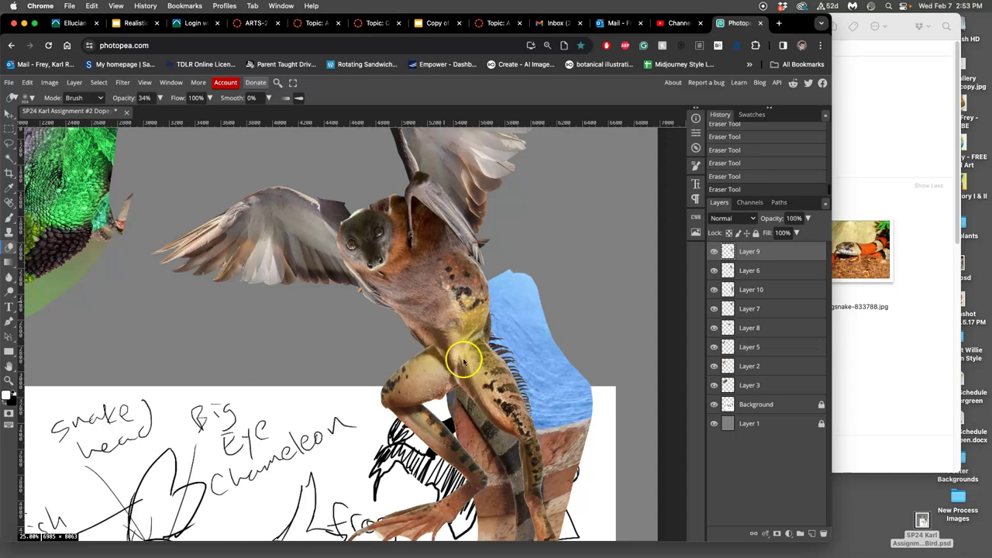
Undo the last two eraser strokes on the frog body and redo them to compare the blend.
key(ctrl+z)
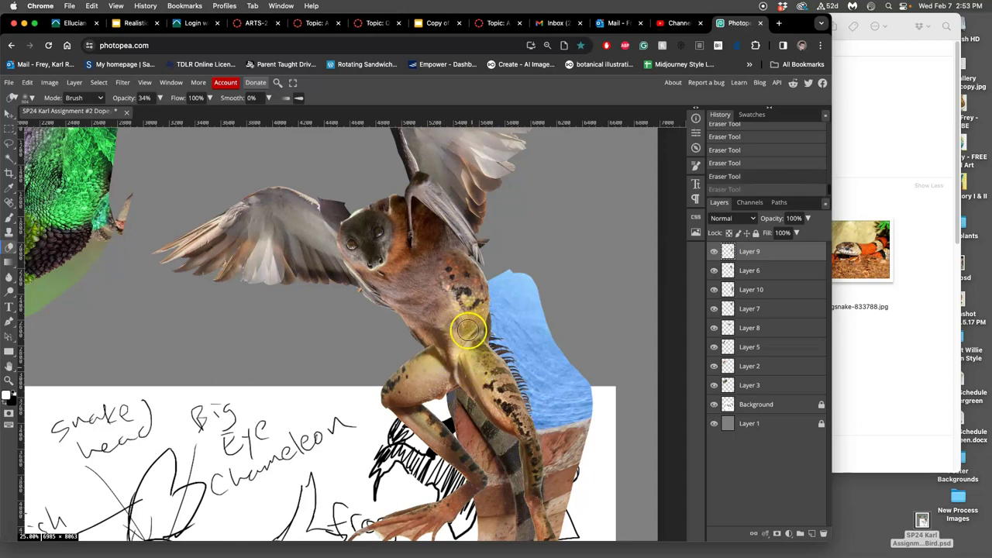
key(ctrl+z)
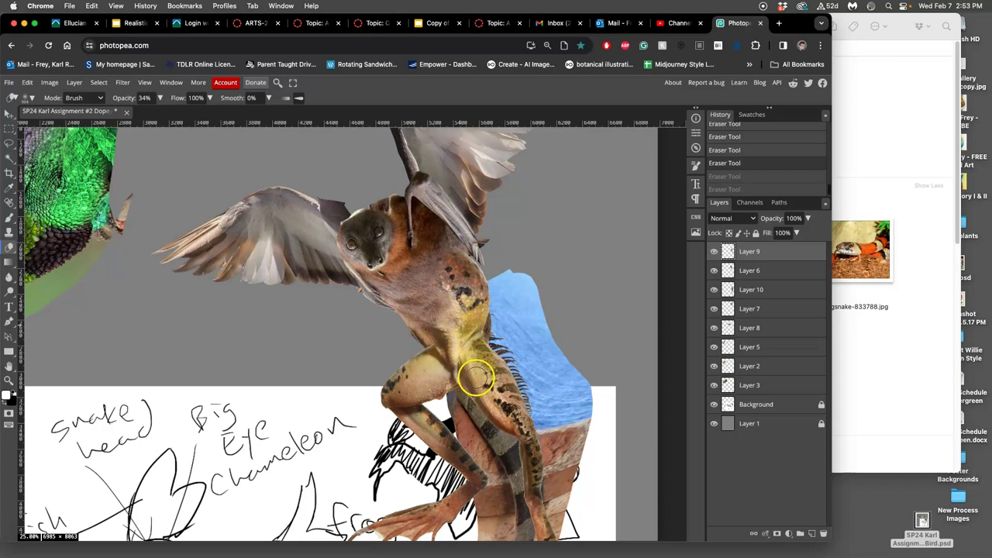
scroll(495, 295, up, 1)
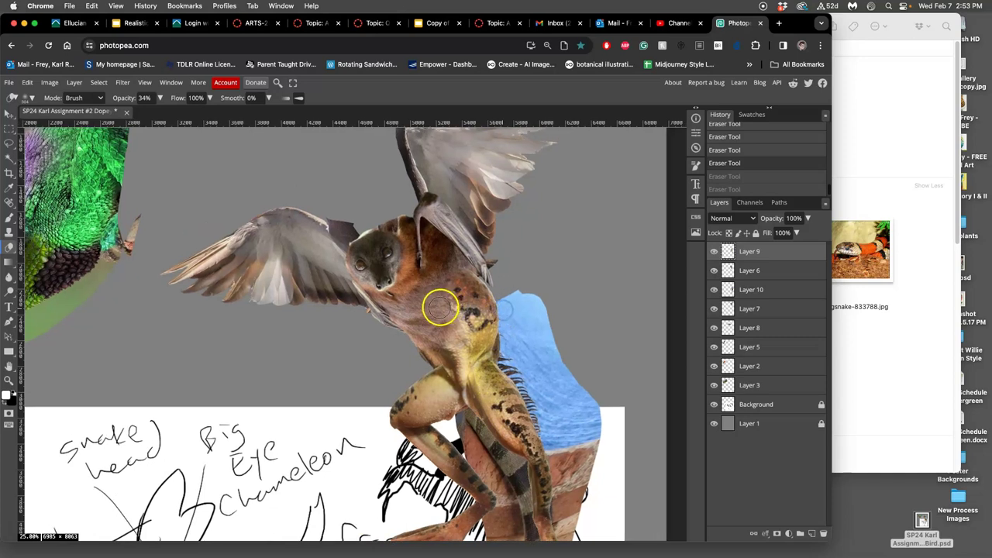
key(ctrl+shift+z)
key(ctrl+shift+z)
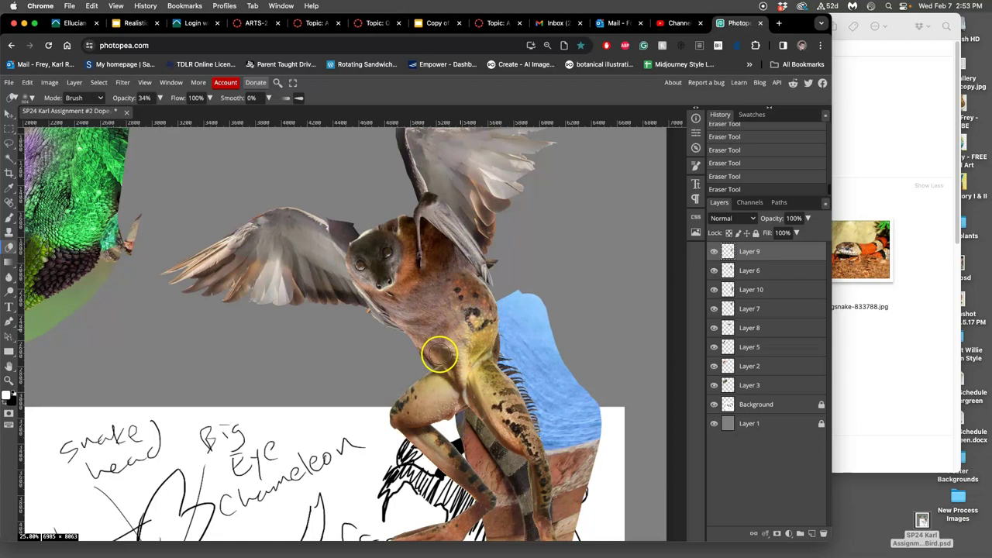
Make Layer 6 with the bat active and try erasing the fringe below its chin at 34% opacity, undoing the stroke.
scroll(440, 354, left, 3)
scroll(440, 355, up, 1)
scroll(448, 344, left, 1)
scroll(448, 344, up, 1)
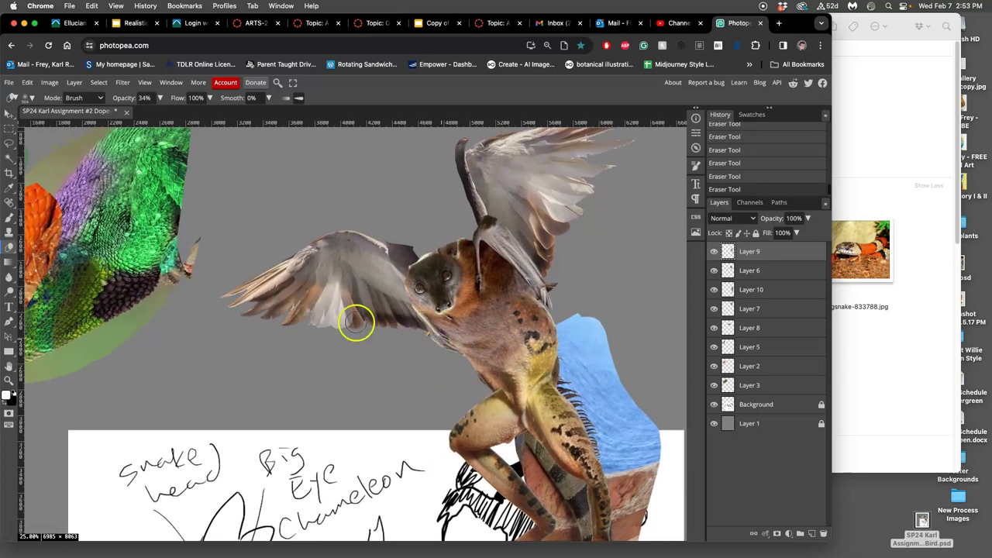
click(767, 279)
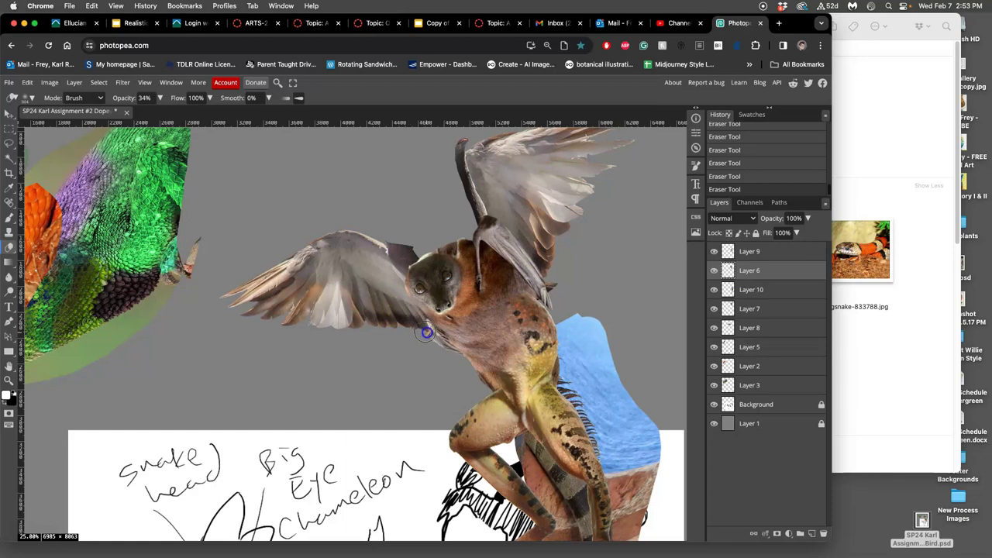
mouse_move(422, 332)
mouse_down()
mouse_move(440, 384)
mouse_move(432, 350)
mouse_up()
key(super+z)
key(super+z)
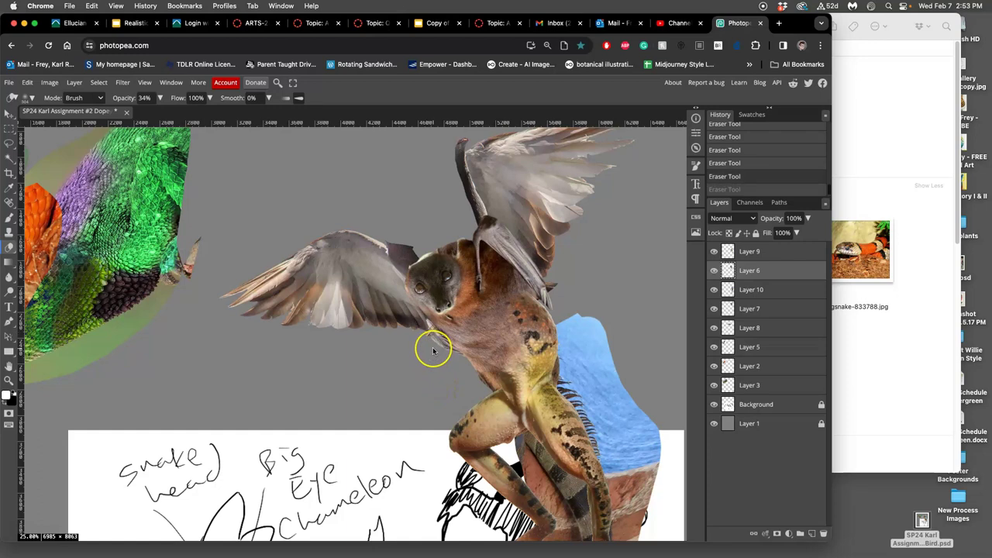
key(super+z)
Set the Eraser opacity to 100% and erase the light fringe around the top of the bat's head and below its chin.
mouse_move(432, 347)
mouse_down()
mouse_move(420, 378)
mouse_move(398, 349)
mouse_move(408, 380)
mouse_up()
drag(441, 276, 429, 281)
click(160, 98)
mouse_move(437, 249)
mouse_down()
mouse_move(443, 277)
mouse_move(425, 289)
mouse_up()
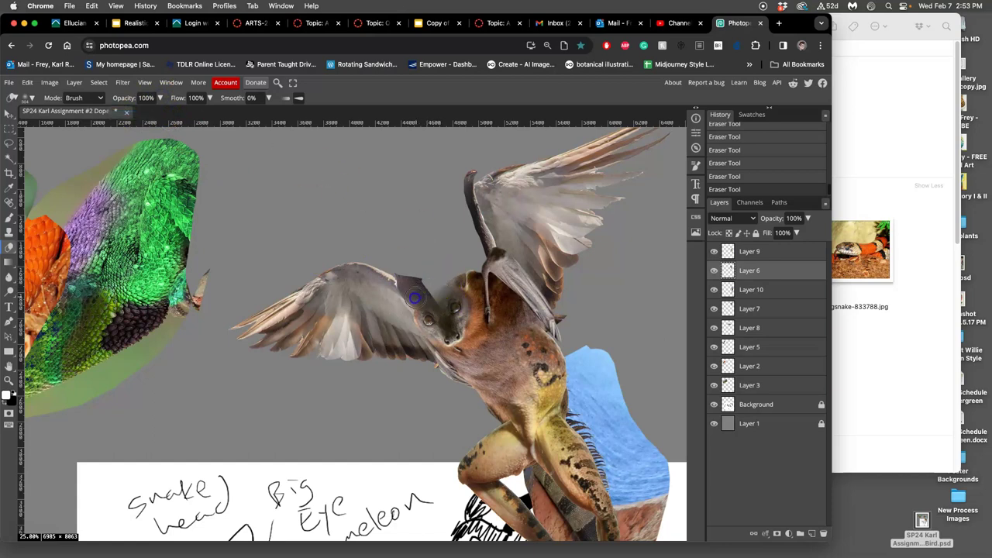
click(433, 368)
Examine the blended creature from the frog's feet up to the wings, including how it sits in the whole collage.
drag(454, 431, 384, 327)
scroll(385, 328, down, 5)
scroll(384, 328, right, 3)
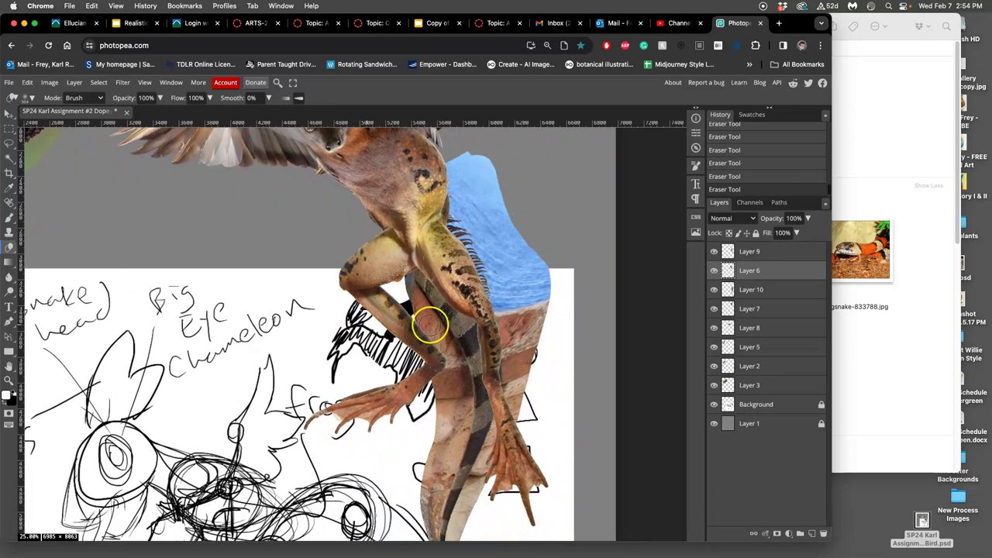
scroll(348, 365, up, 3)
scroll(348, 365, left, 3)
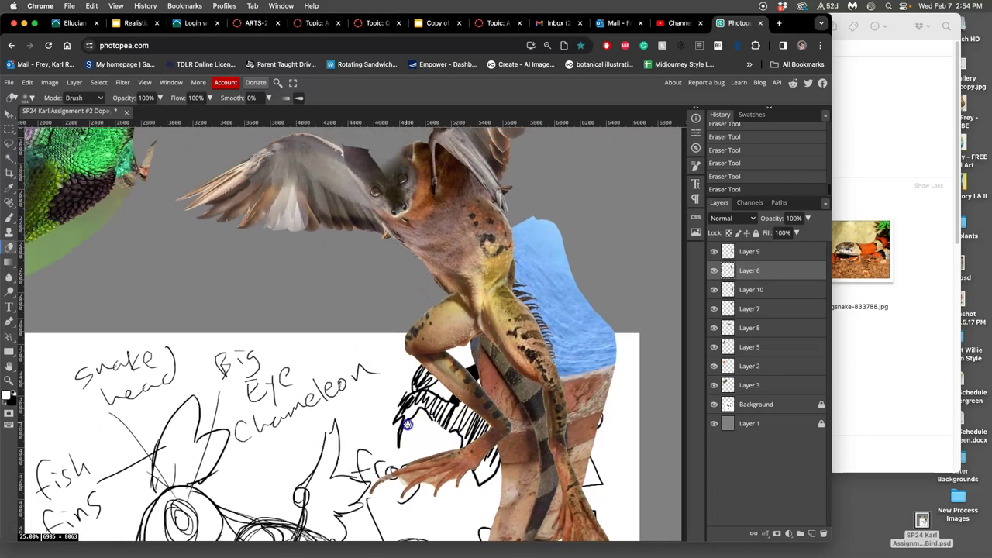
scroll(388, 392, up, 5)
scroll(388, 392, left, 3)
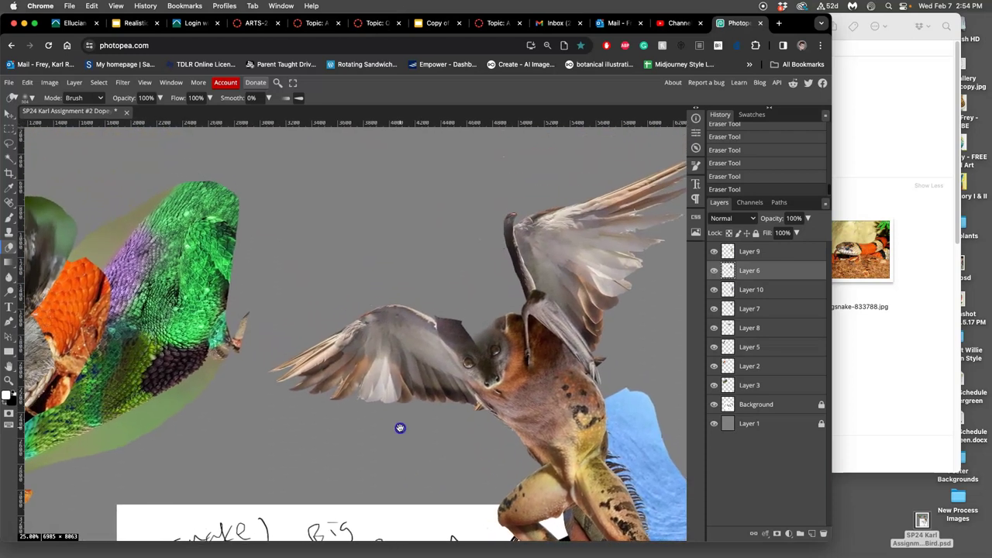
scroll(411, 399, down, 5)
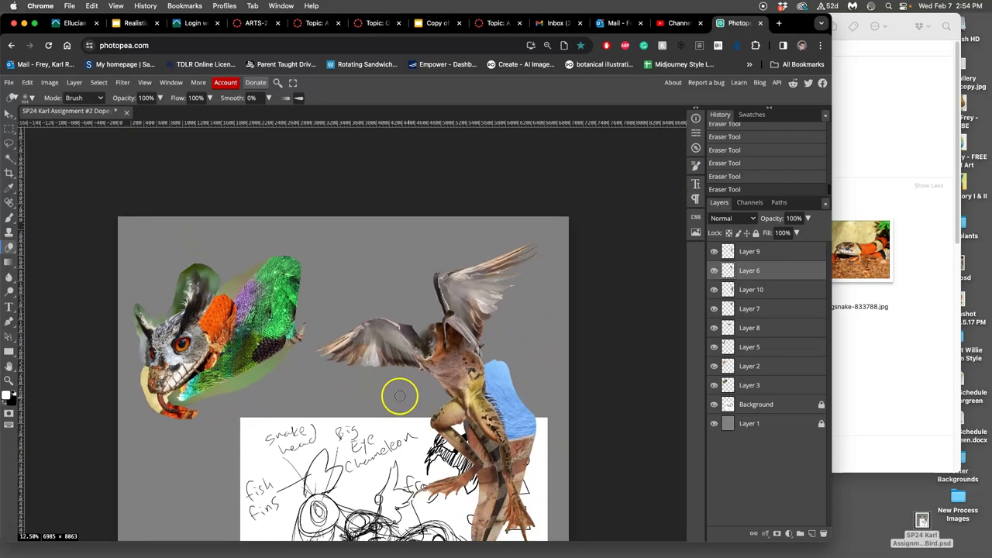
drag(372, 384, 447, 372)
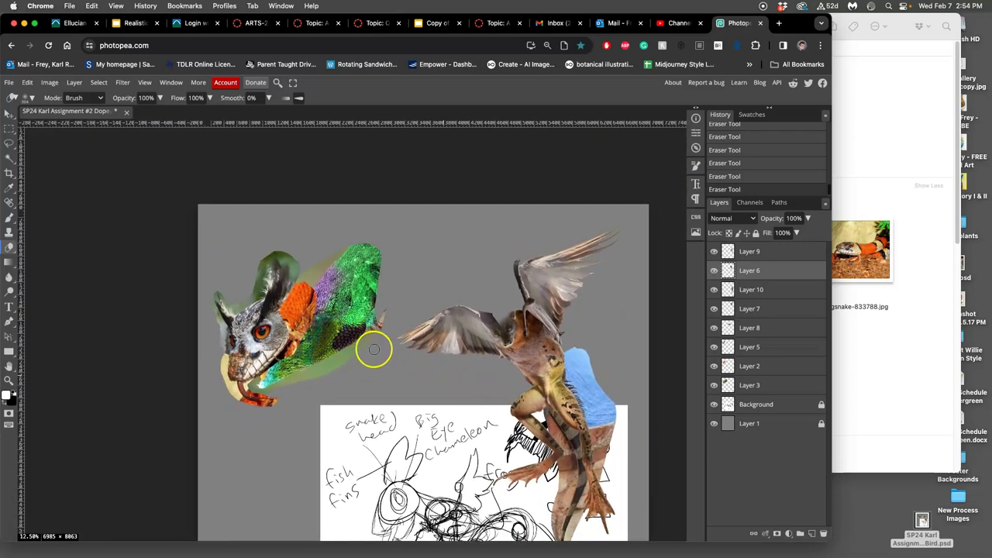
Save the collage and allow the changes to be written to its original PSD file.
key(super+s)
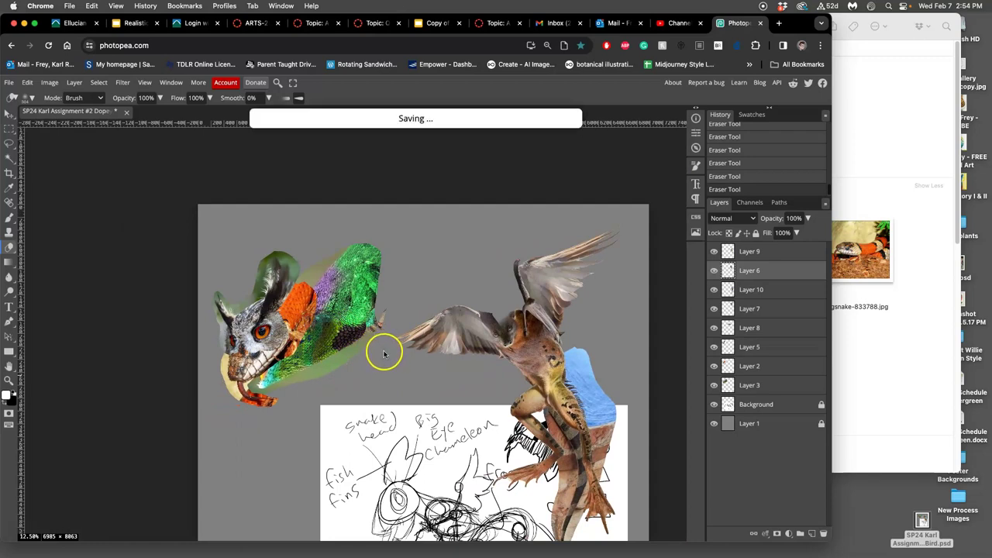
scroll(379, 358, up, 1)
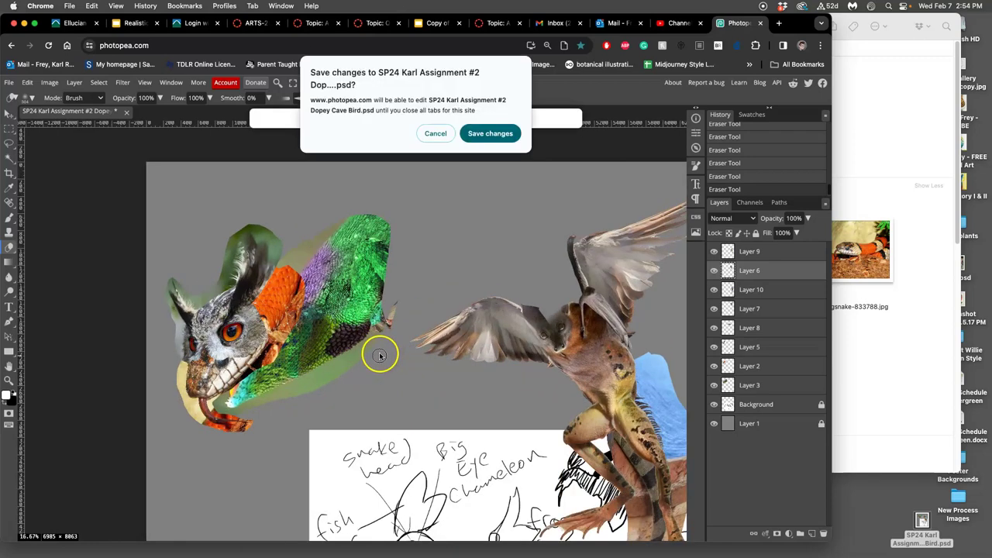
click(475, 135)
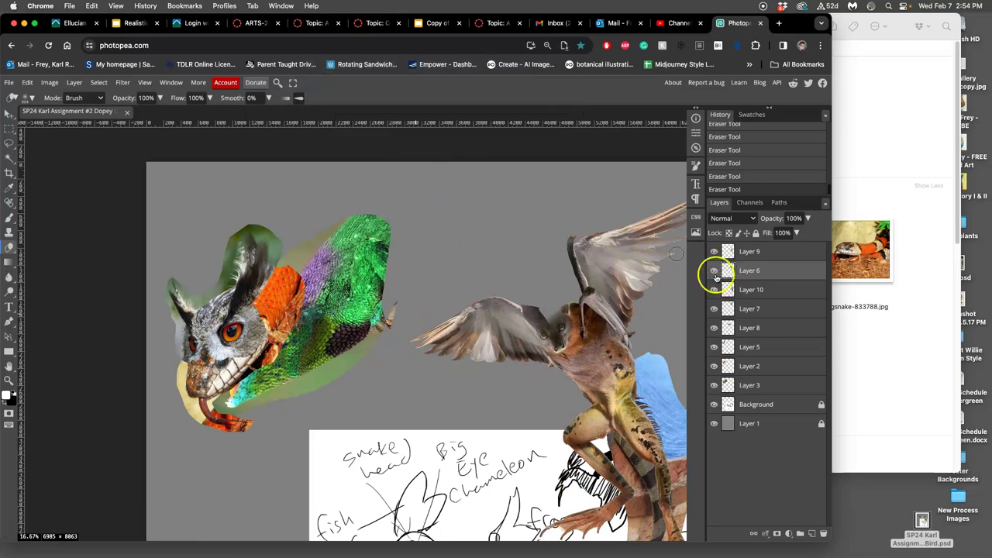
Toggle the visibility of Layers 9, 6, 10, 7, 8 and 5 to identify which ones make up the body.
click(715, 253)
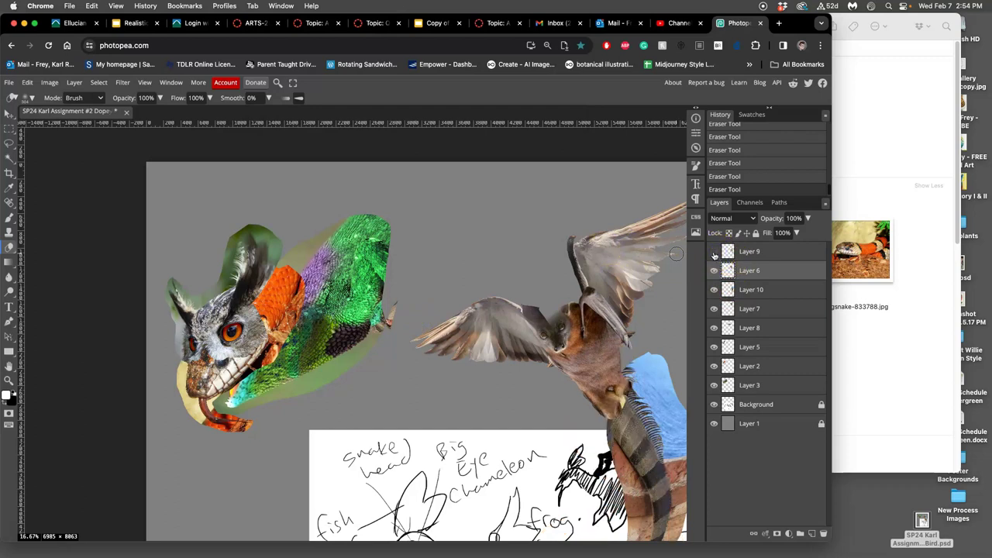
click(715, 253)
scroll(642, 287, right, 3)
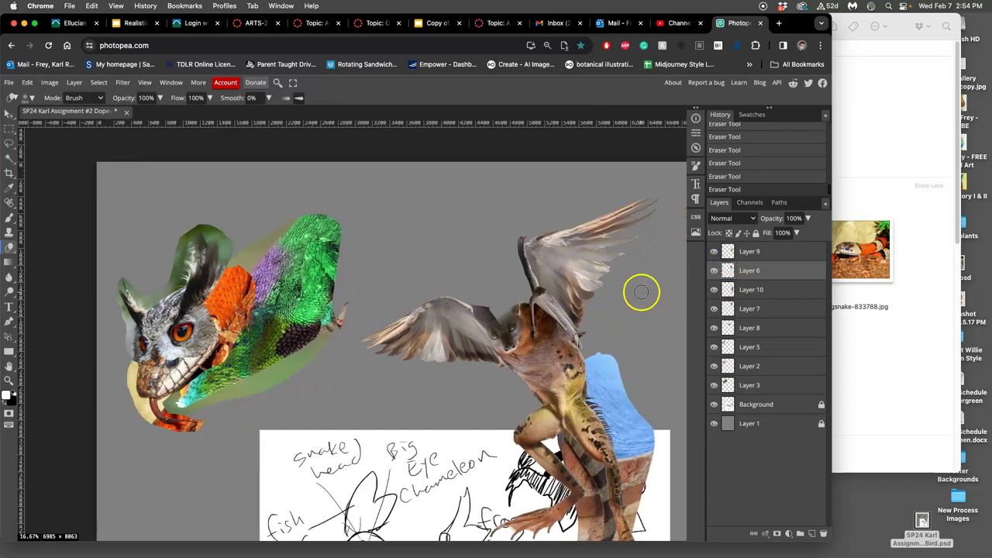
click(714, 253)
click(714, 270)
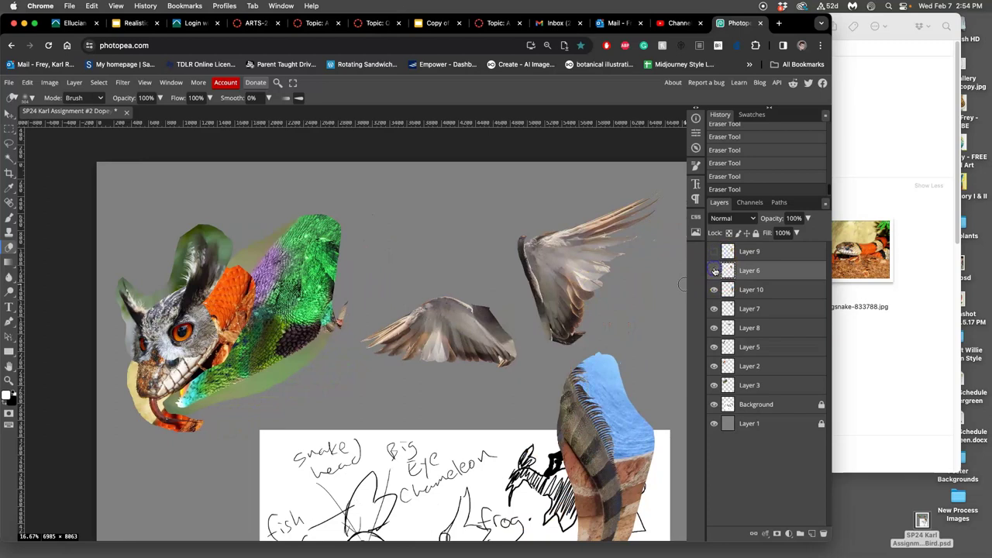
click(715, 251)
click(715, 270)
click(713, 290)
click(714, 290)
click(714, 308)
click(713, 309)
click(714, 328)
click(715, 327)
click(715, 348)
click(715, 348)
Group Layers 9, 6, 10, 7 and 8 into a folder named Body.
click(748, 329)
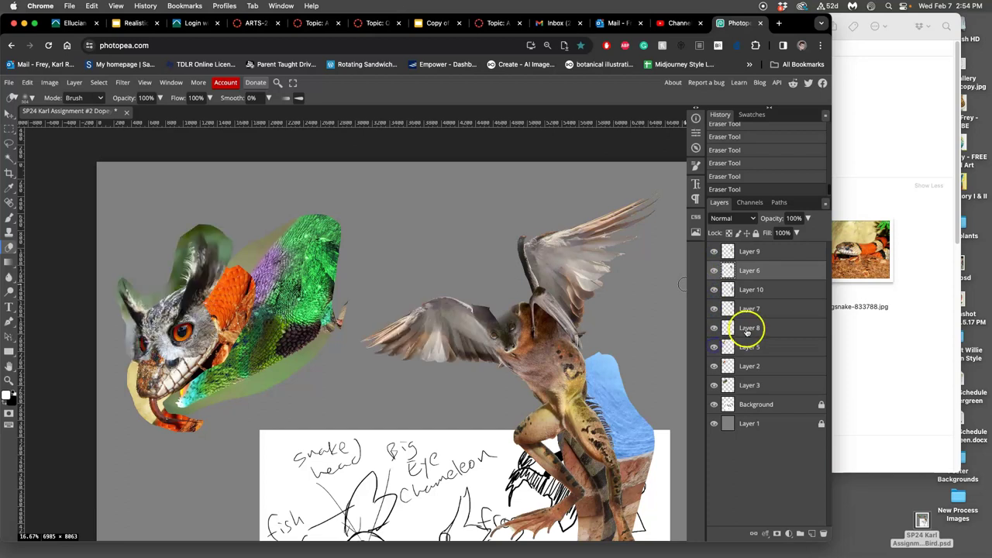
shift+click(750, 252)
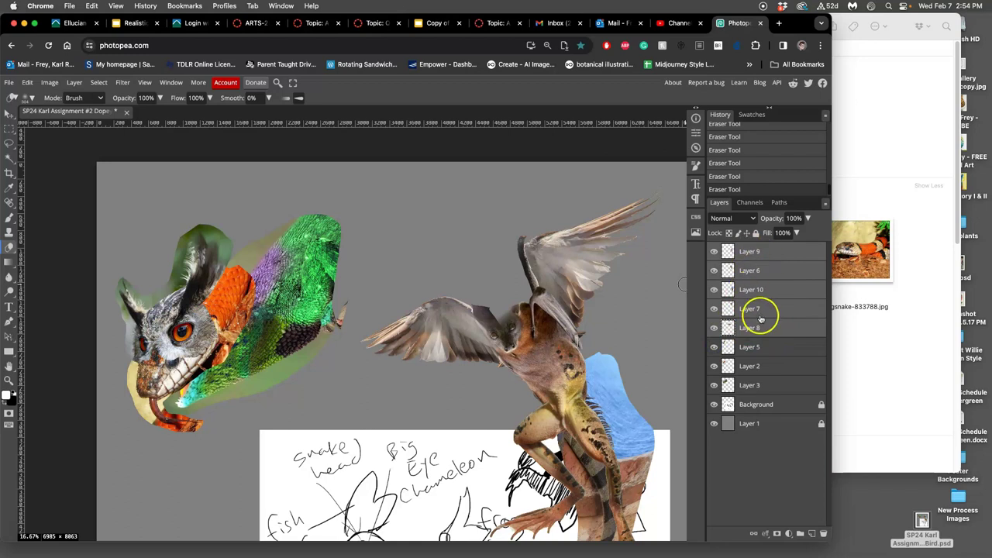
click(800, 534)
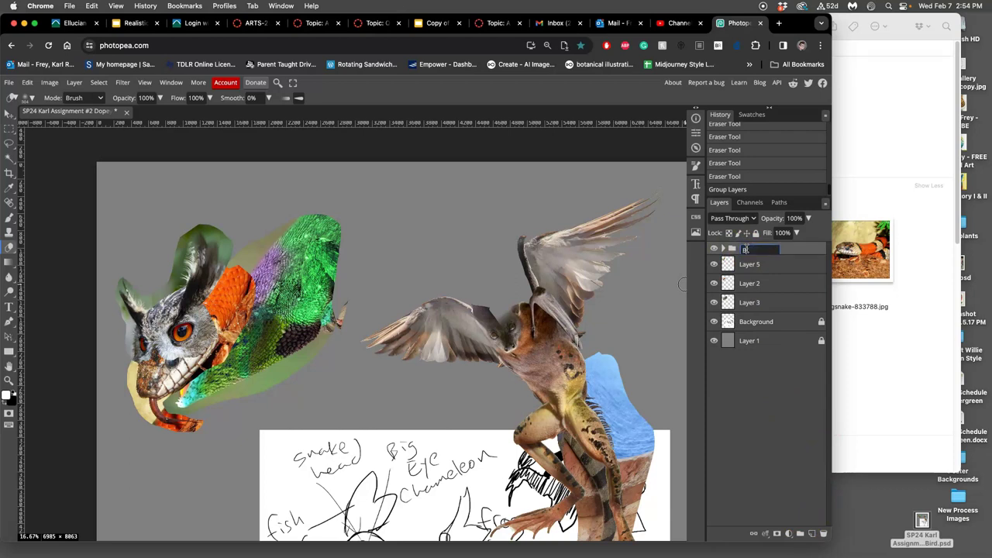
click(785, 250)
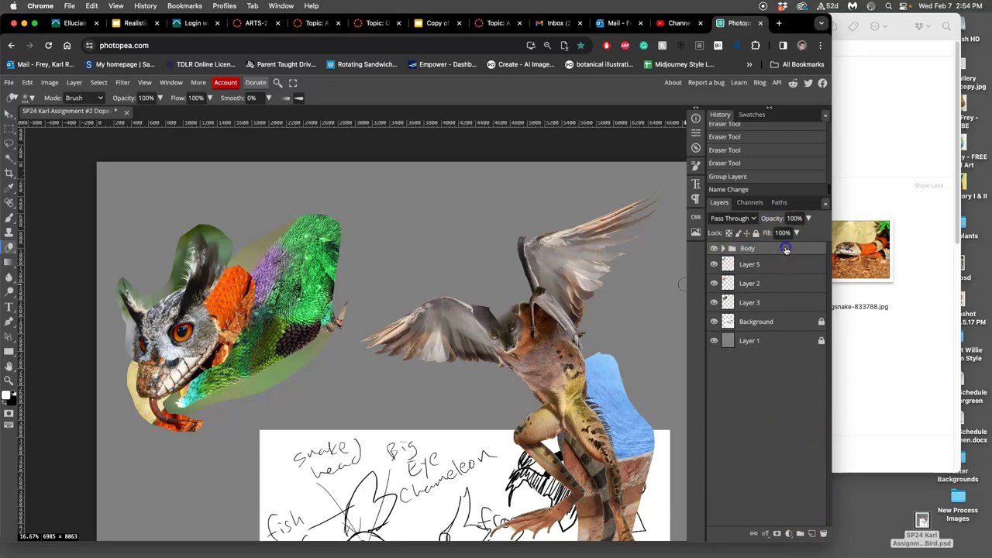
click(9, 114)
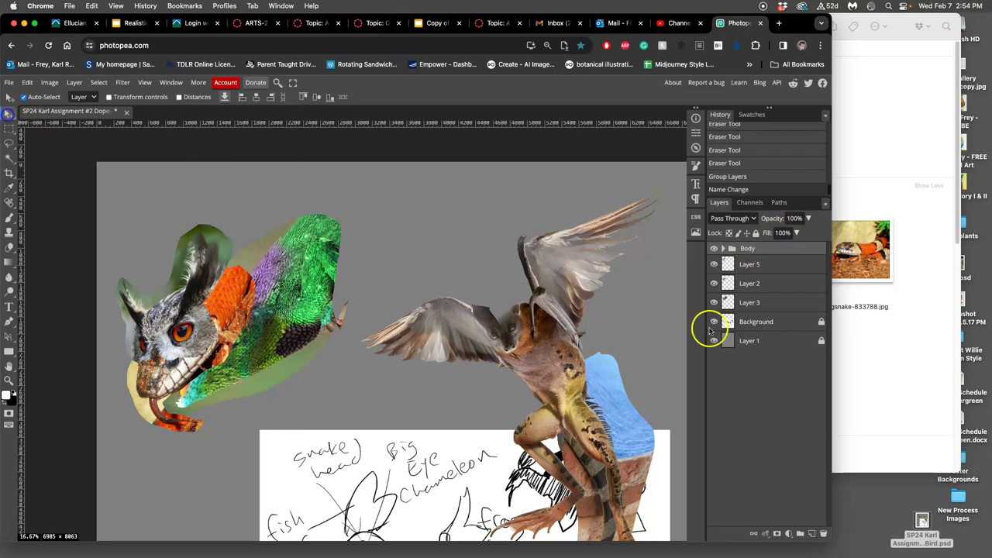
Set the Move tool's auto-select to Folder and move the whole Body group slightly closer to the creature's head.
drag(550, 358, 505, 294)
key(ctrl+z)
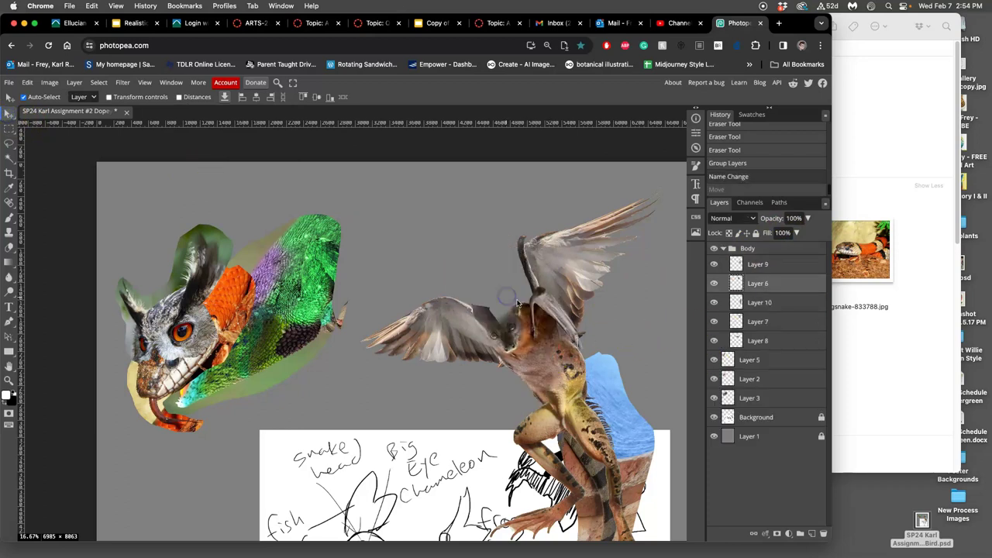
click(756, 248)
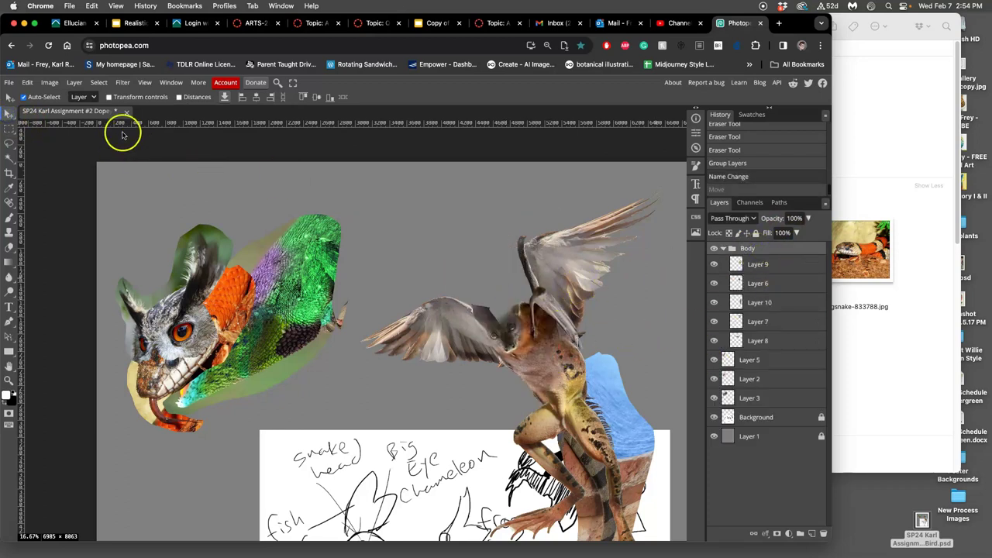
click(82, 97)
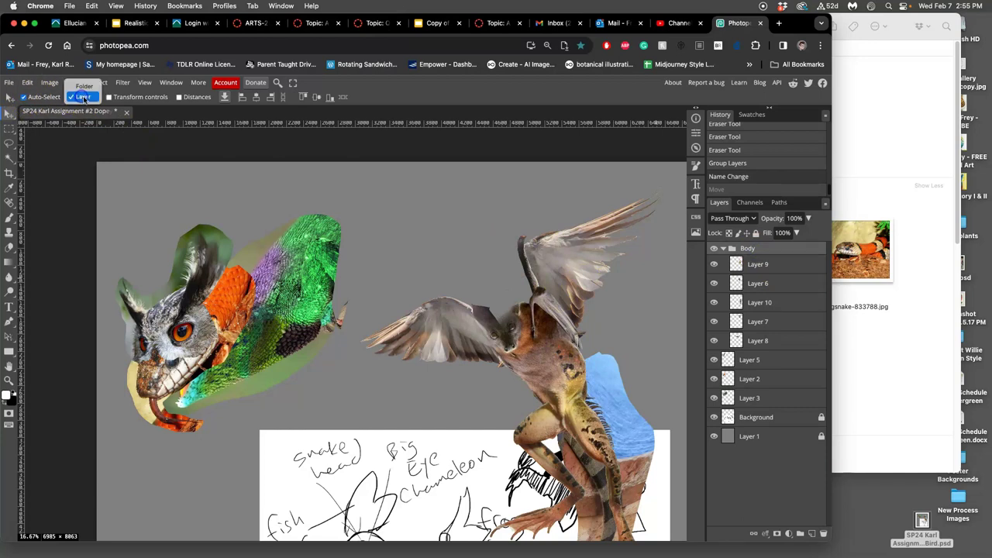
click(84, 87)
drag(538, 343, 489, 329)
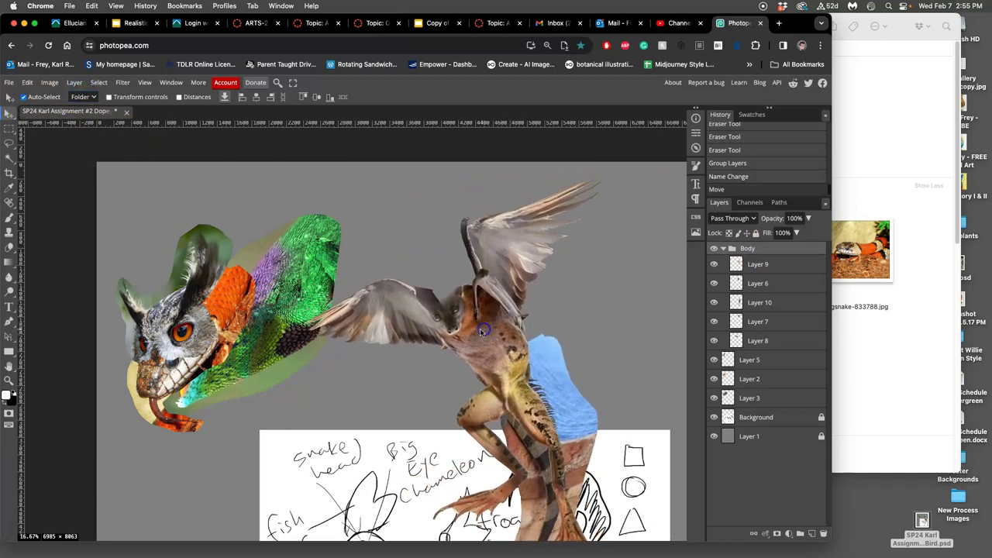
Free-transform the Body folder, rotating it about -21.6° and repositioning it so the tail lies over the sketch.
key(ctrl+minus)
key(ctrl+minus)
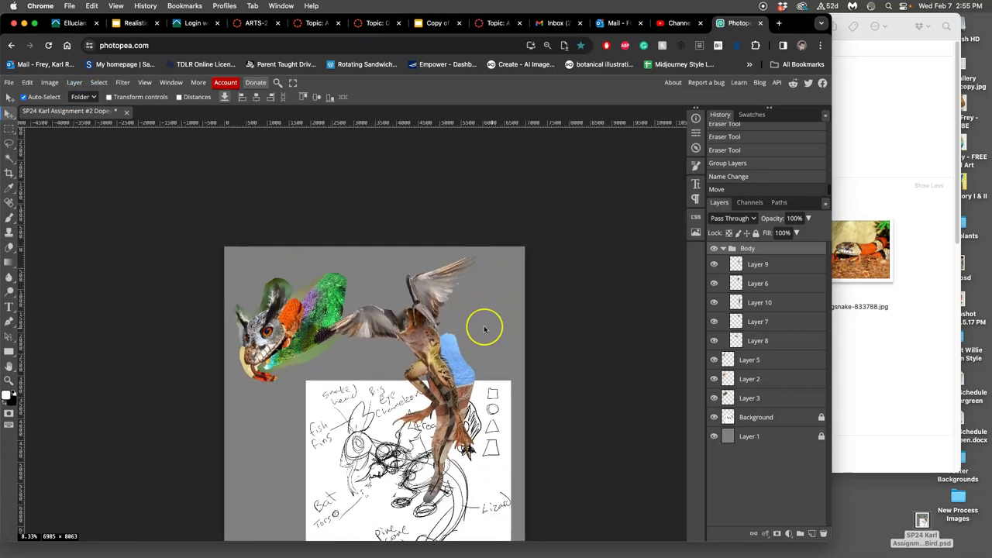
key(ctrl+t)
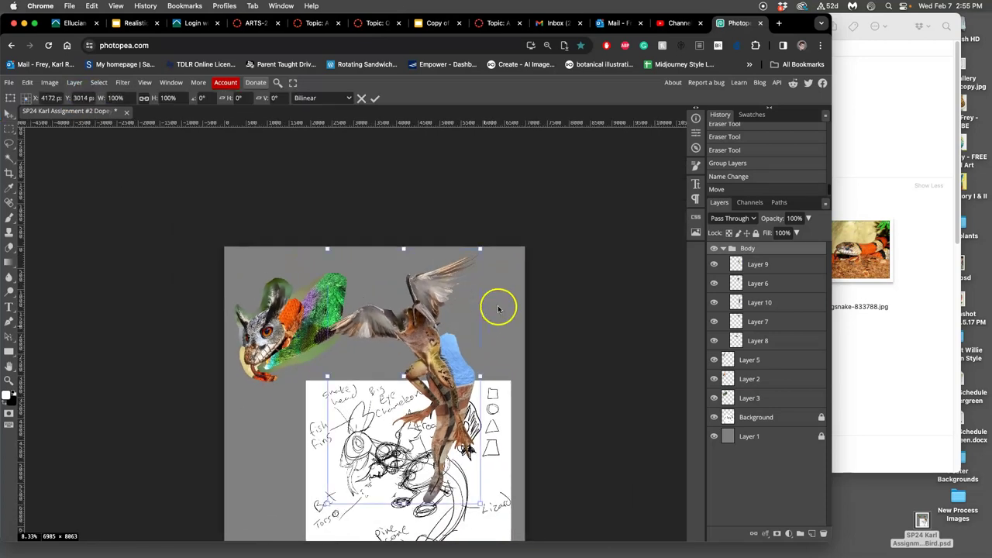
drag(488, 244, 427, 230)
drag(415, 353, 465, 261)
scroll(434, 412, down, 3)
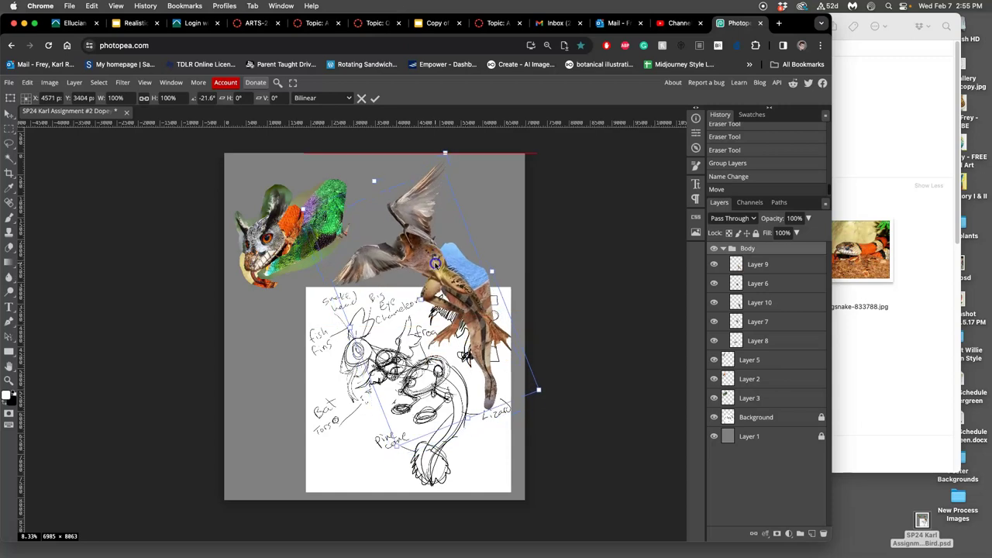
Distort the Body folder by pulling its two upper corners outward, apply it, and move the body down over the sketch.
right_click(443, 263)
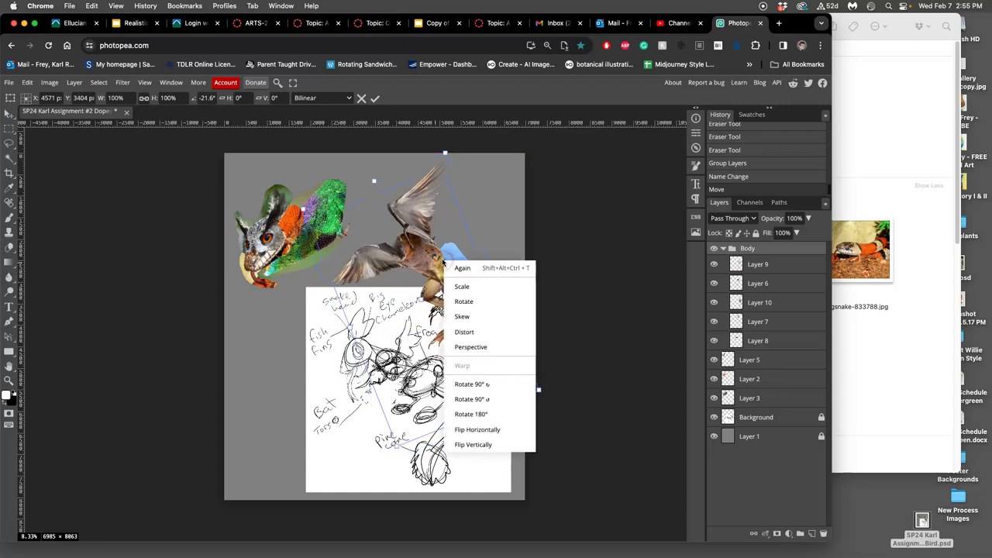
right_click(428, 262)
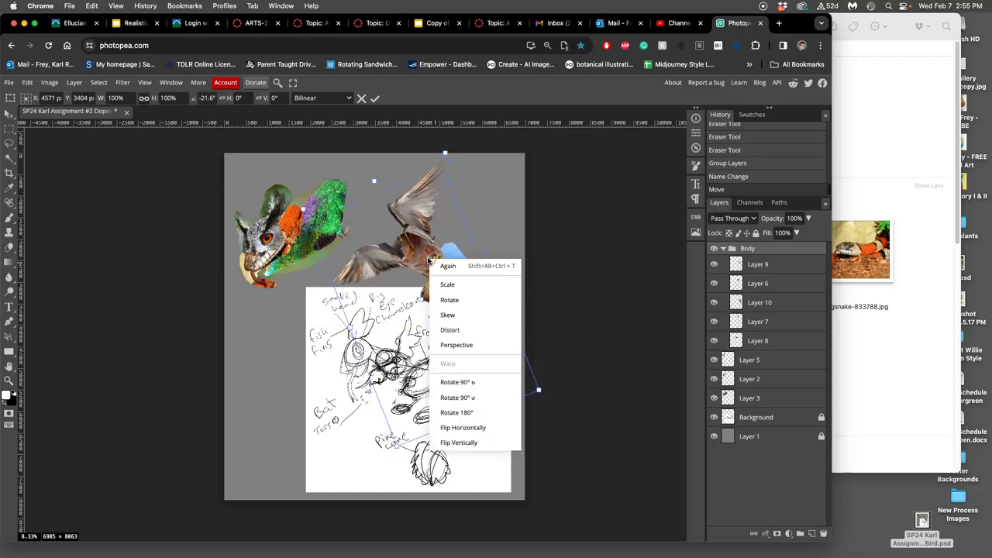
click(455, 333)
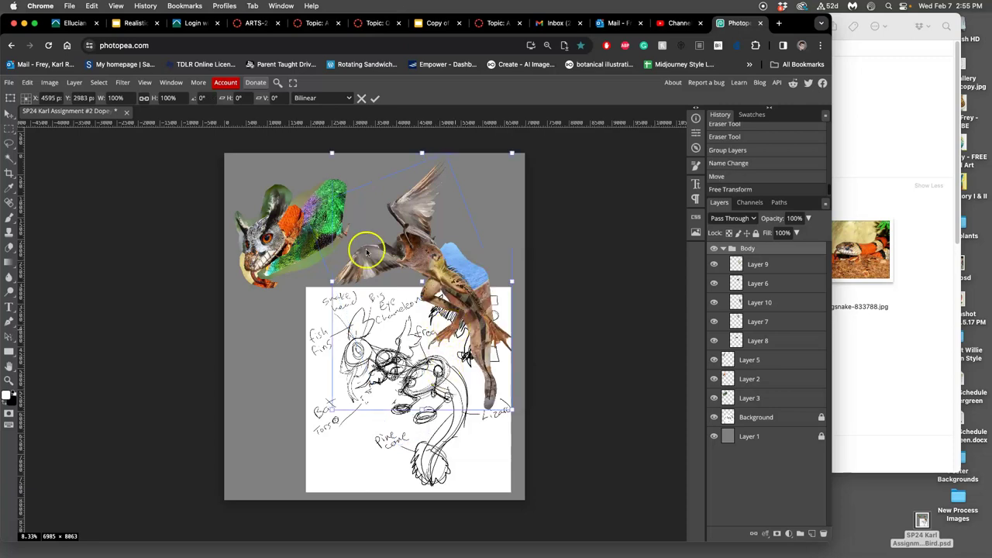
drag(332, 157, 314, 181)
drag(513, 152, 591, 137)
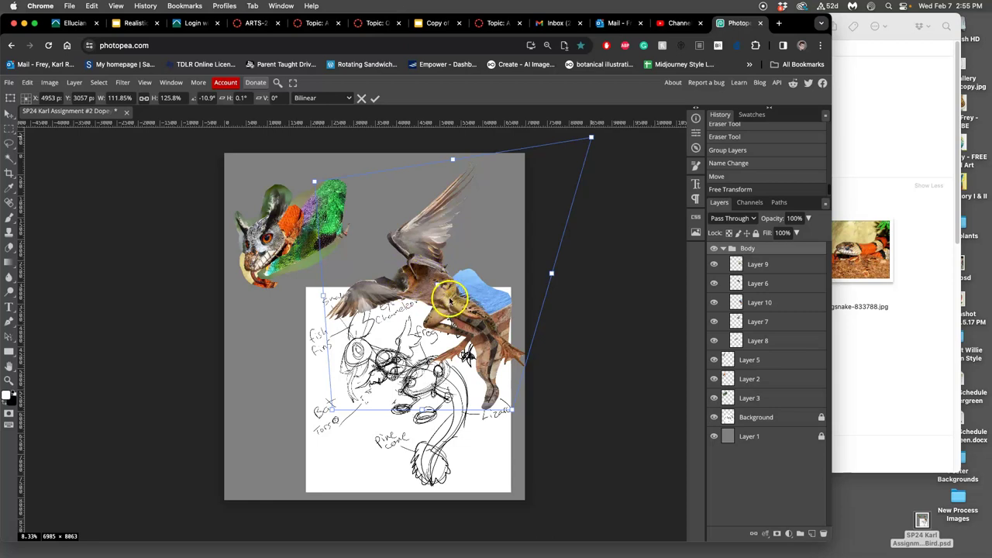
double_click(450, 301)
mouse_move(449, 300)
mouse_down()
mouse_move(380, 277)
mouse_move(430, 383)
mouse_up()
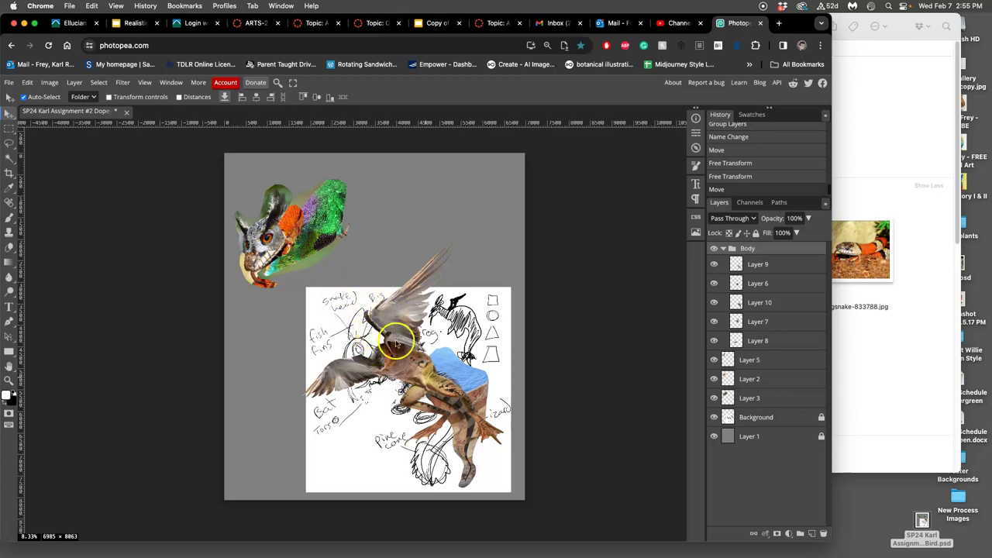
Examine the distorted body up close and its placement relative to the head and sketch across the whole canvas.
scroll(396, 343, up, 2)
scroll(429, 336, down, 2)
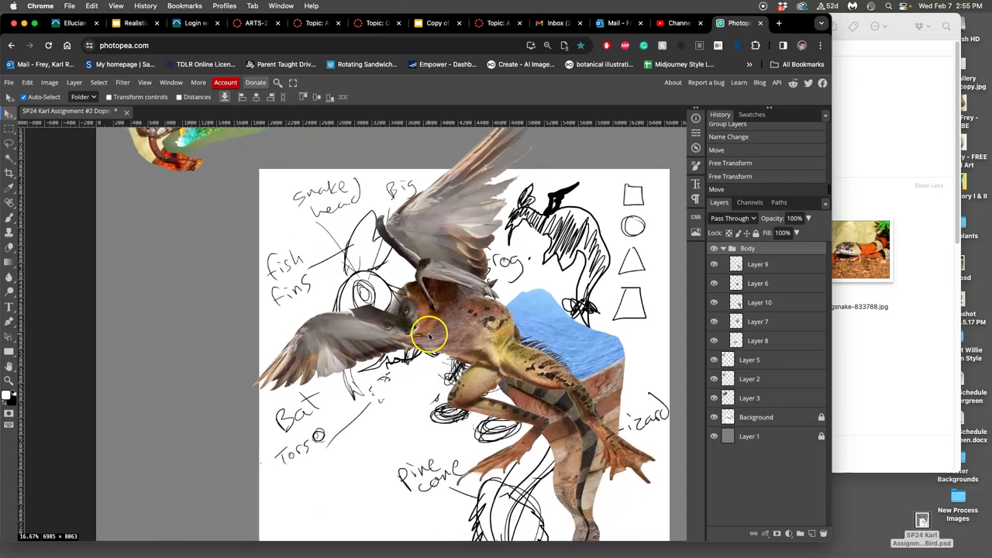
scroll(466, 337, down, 2)
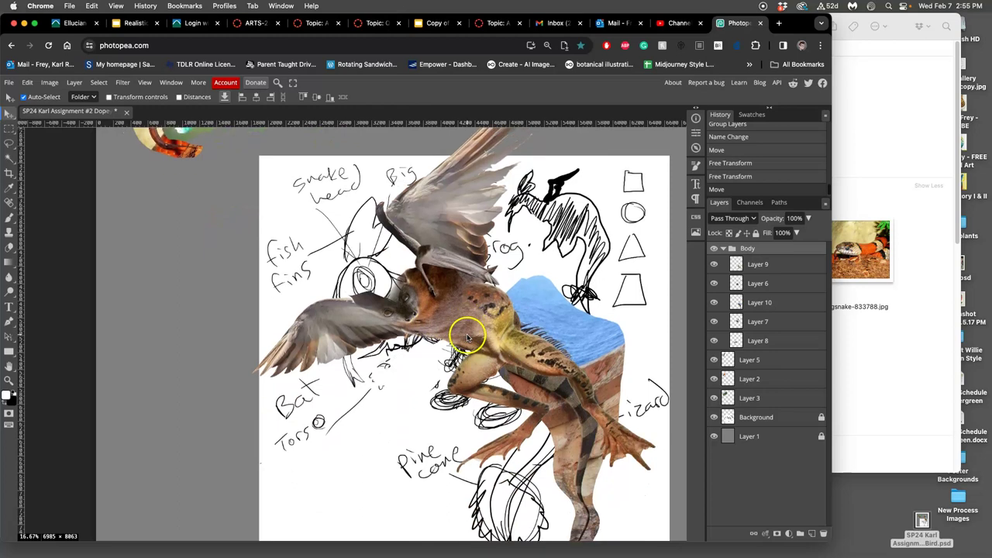
click(393, 264)
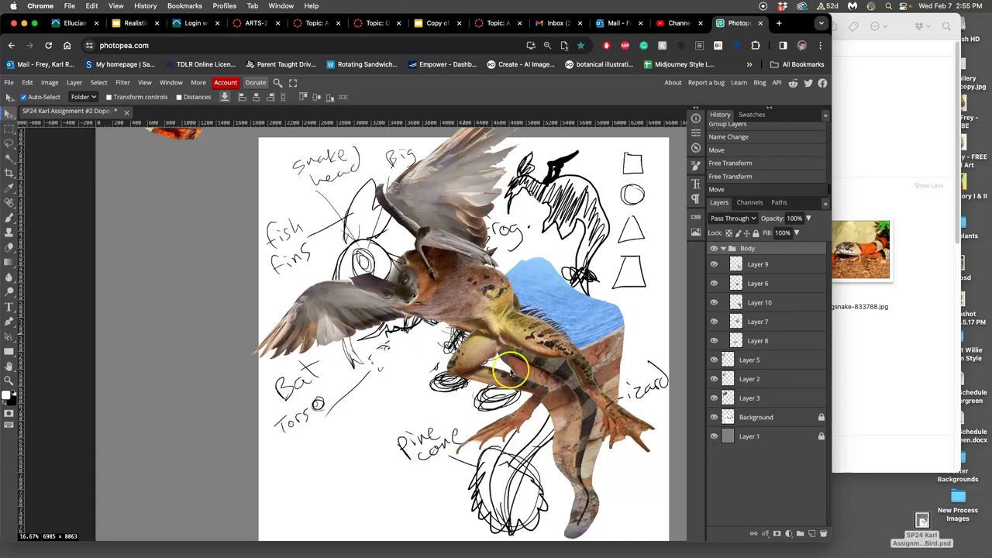
scroll(465, 318, right, 3)
drag(438, 307, 446, 324)
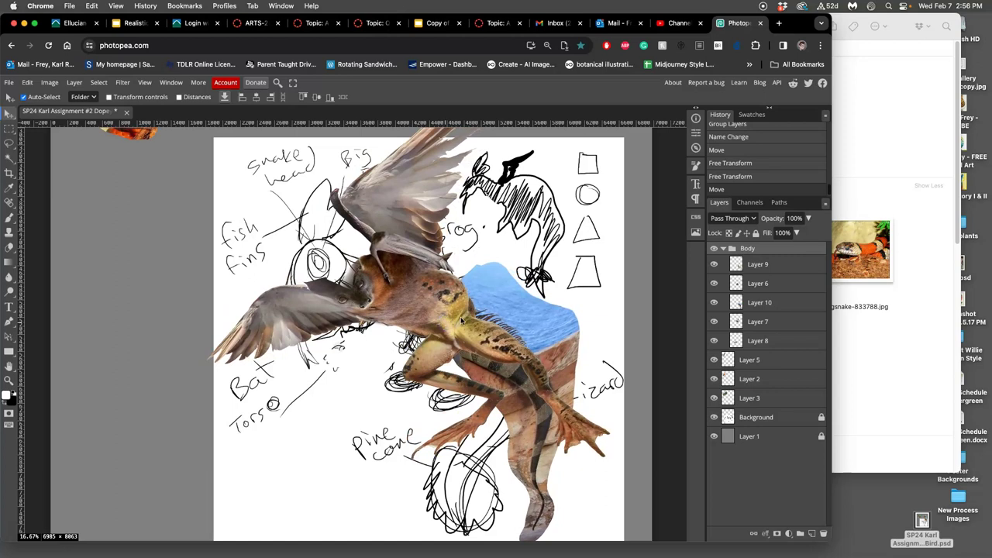
scroll(462, 320, down, 5)
scroll(415, 310, up, 2)
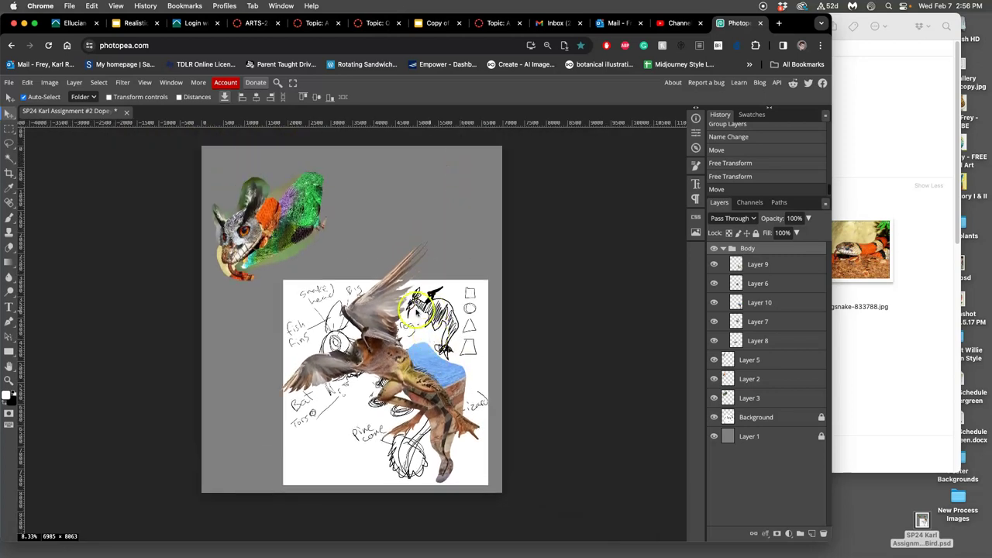
scroll(403, 310, left, 3)
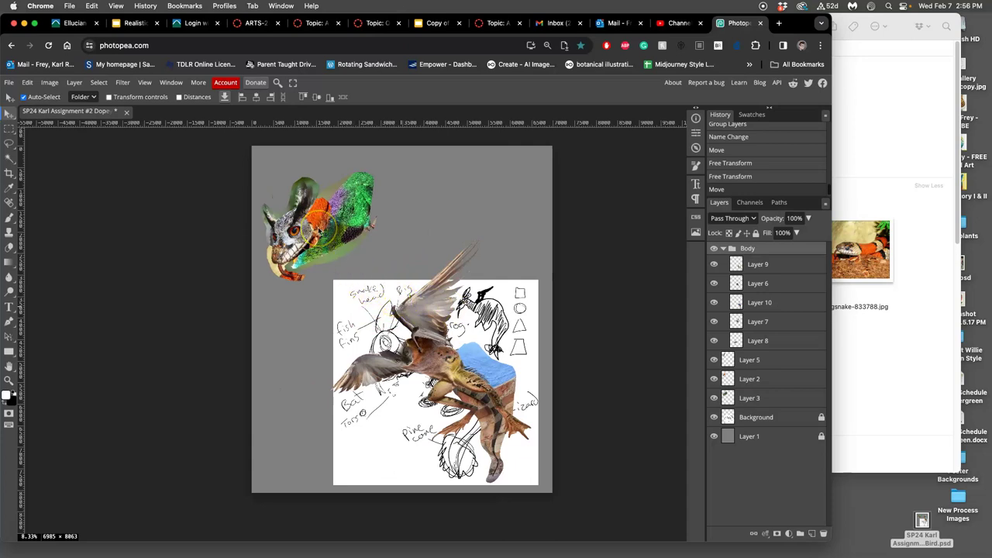
Save the collage, then collapse the Body folder and lock it.
key(super+s)
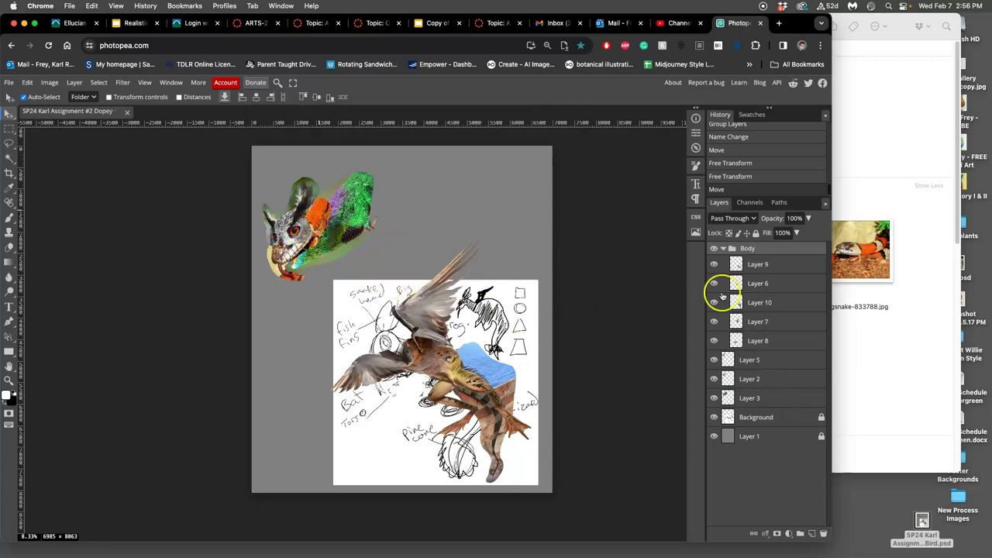
click(722, 248)
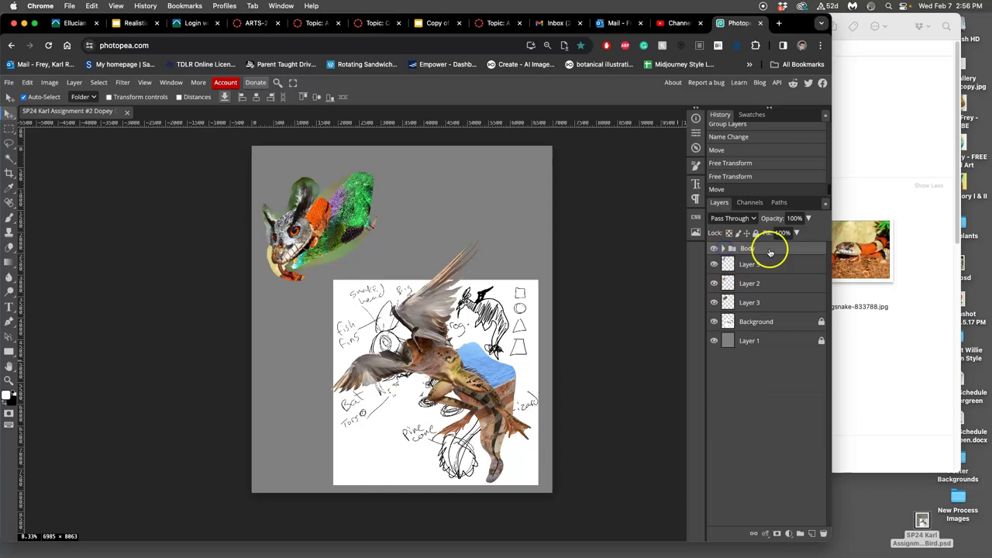
click(756, 234)
Toggle the visibility of Layers 5, 2 and 3 to identify which parts of the head they hold.
click(714, 264)
click(714, 264)
click(714, 264)
click(714, 264)
click(714, 264)
click(715, 264)
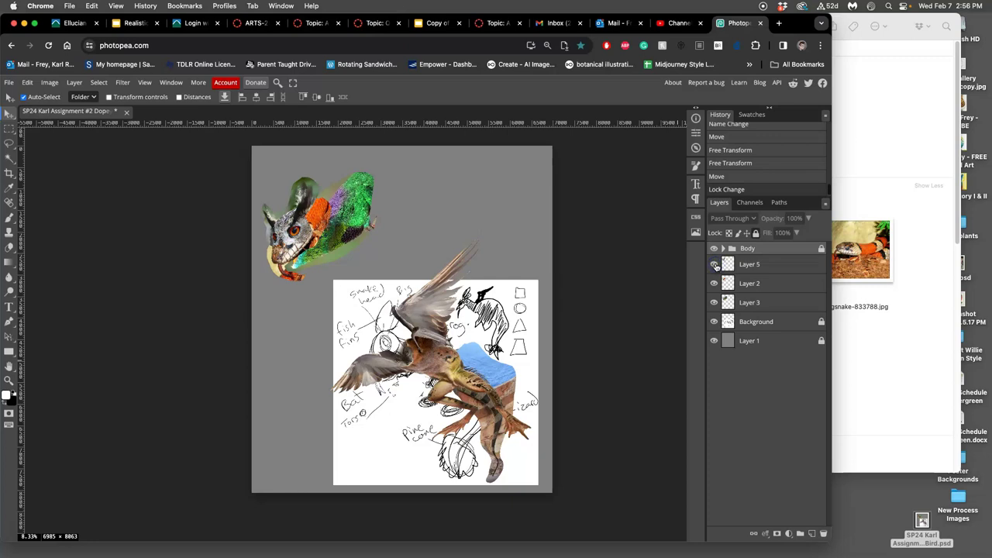
click(714, 283)
click(714, 303)
click(714, 302)
Apply Levels to Layer 5 with the input black point at 9 and the midtones at 1.28.
click(748, 266)
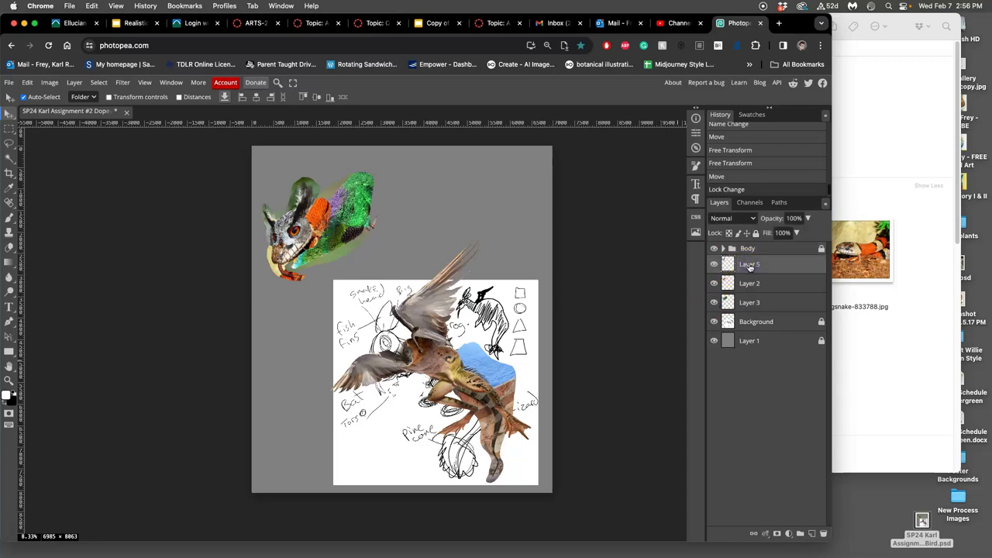
key(super+equal)
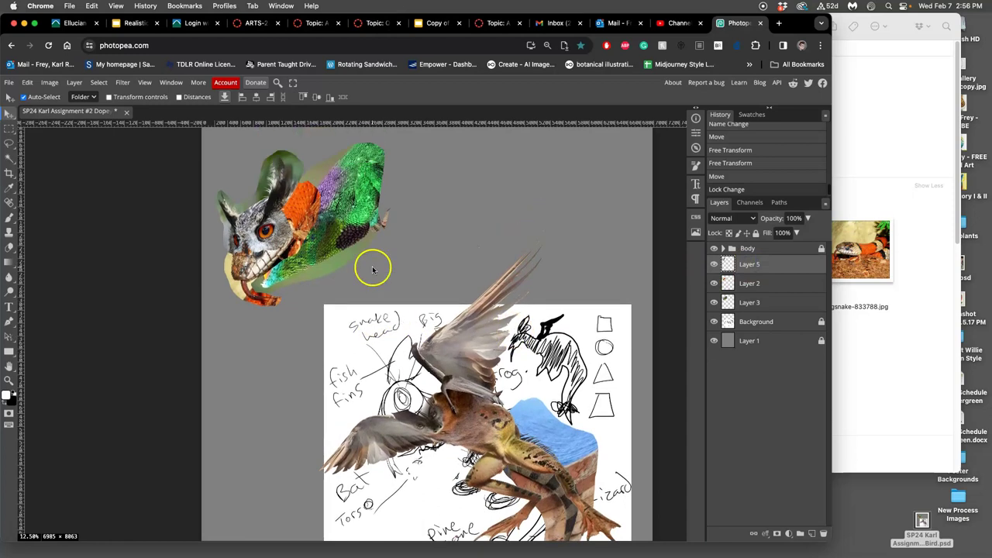
key(super+equal)
key(super+equal)
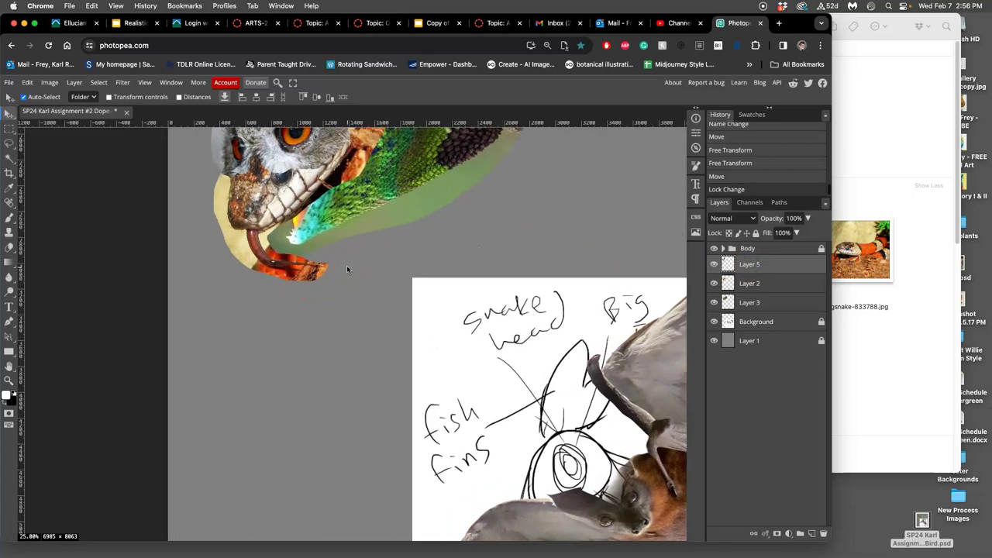
scroll(347, 265, up, 5)
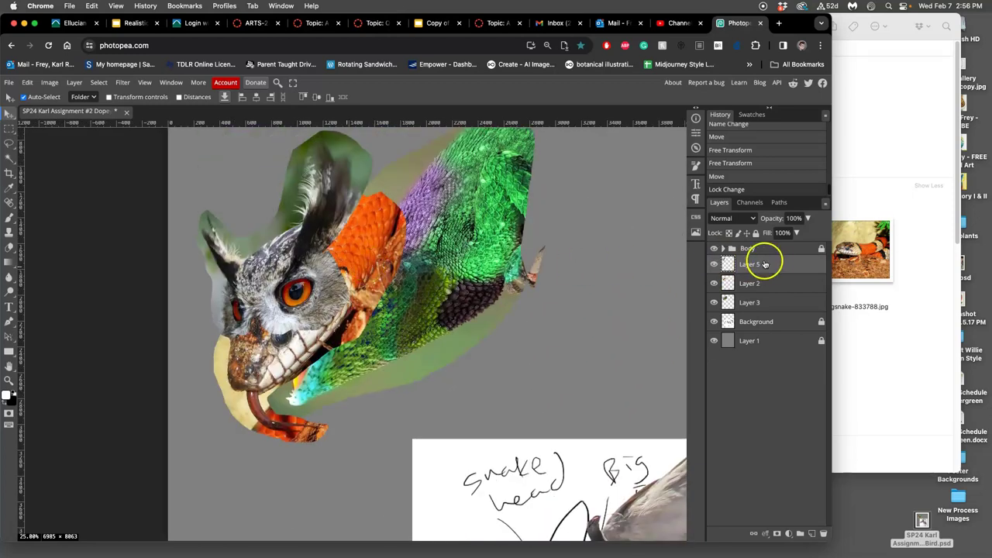
click(49, 83)
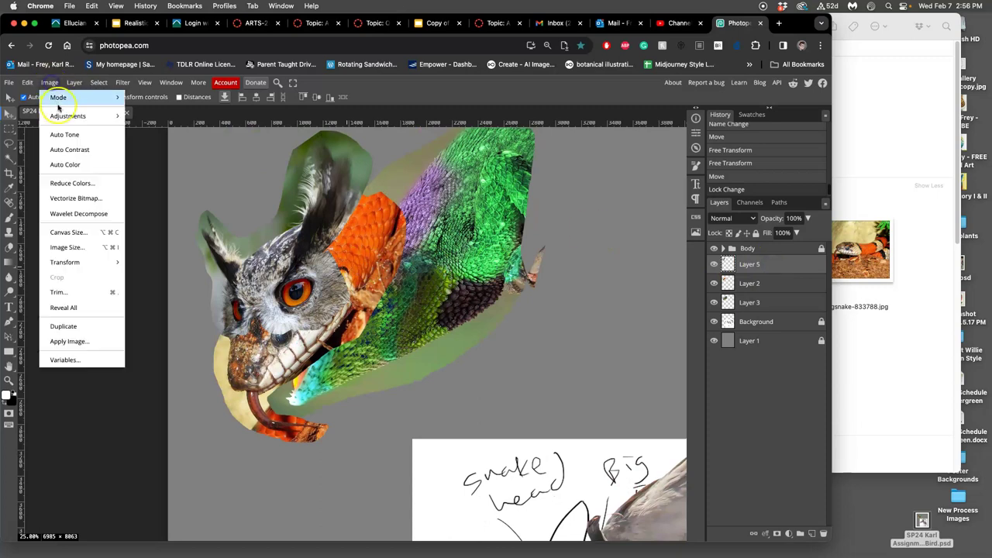
mouse_move(74, 116)
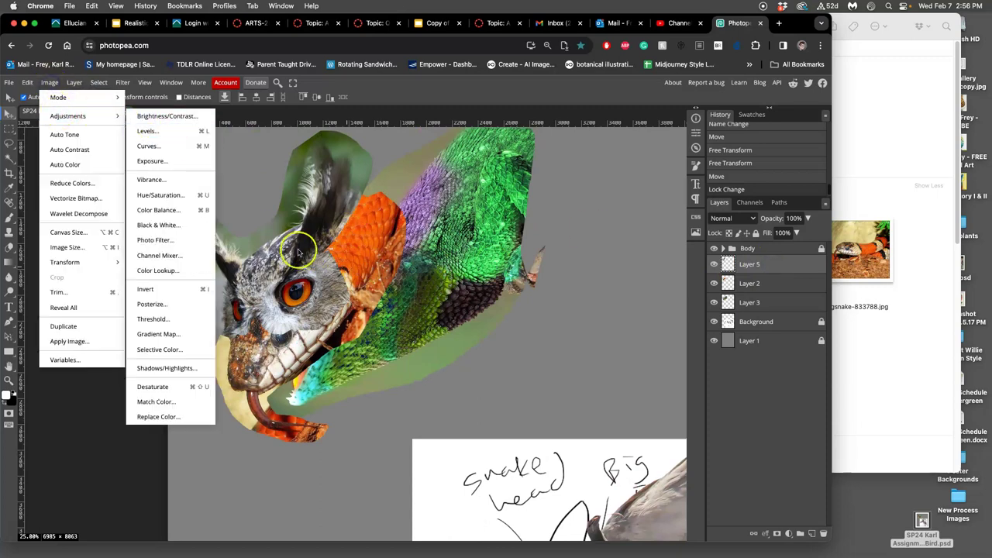
click(143, 131)
drag(208, 145, 526, 125)
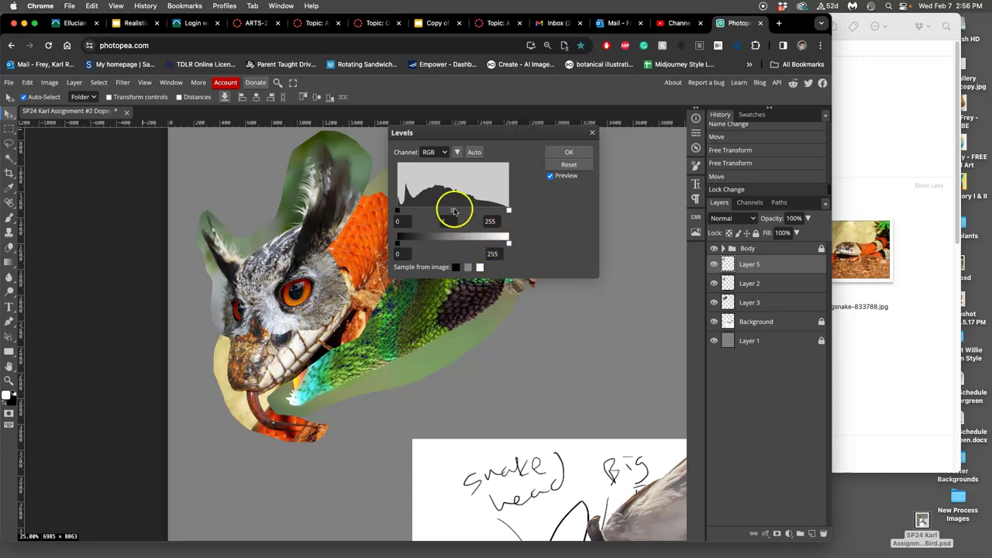
drag(455, 212, 448, 213)
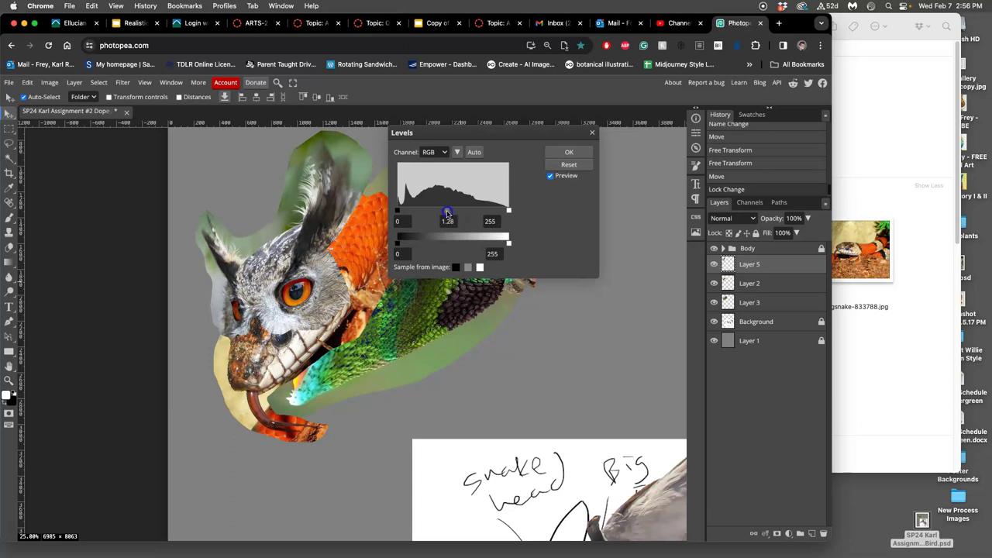
drag(401, 212, 403, 211)
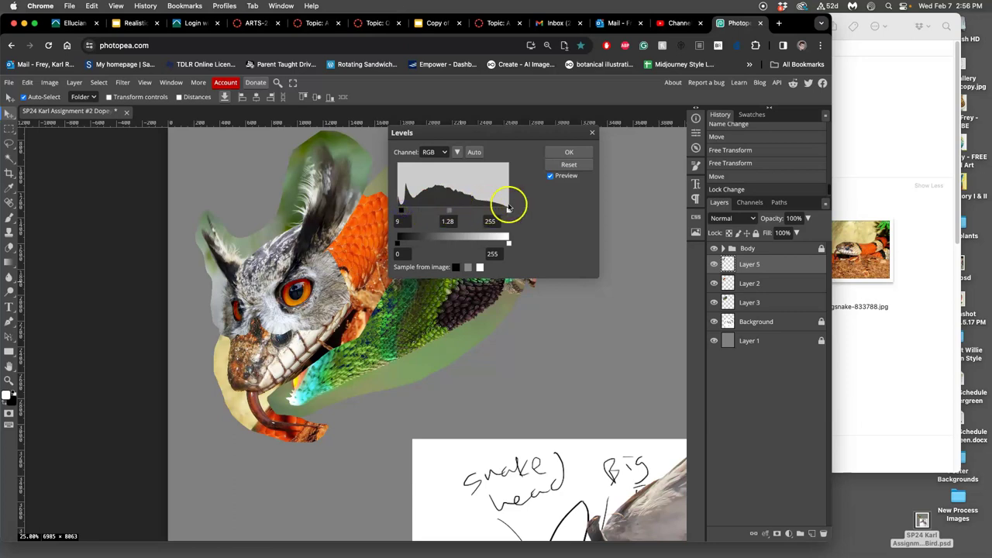
click(571, 152)
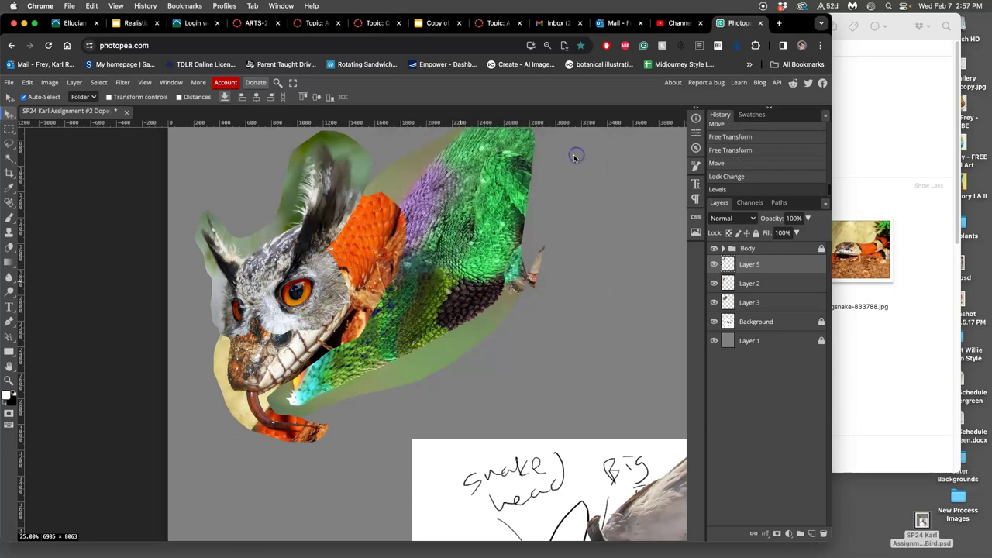
Apply a second Levels adjustment to Layer 5 that slightly lowers the output white level.
click(49, 83)
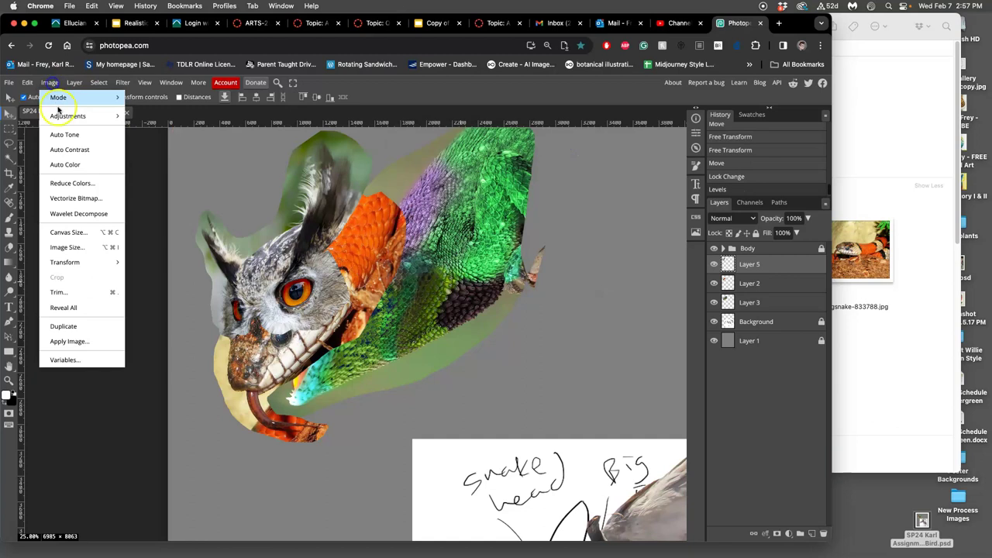
mouse_move(116, 117)
click(147, 131)
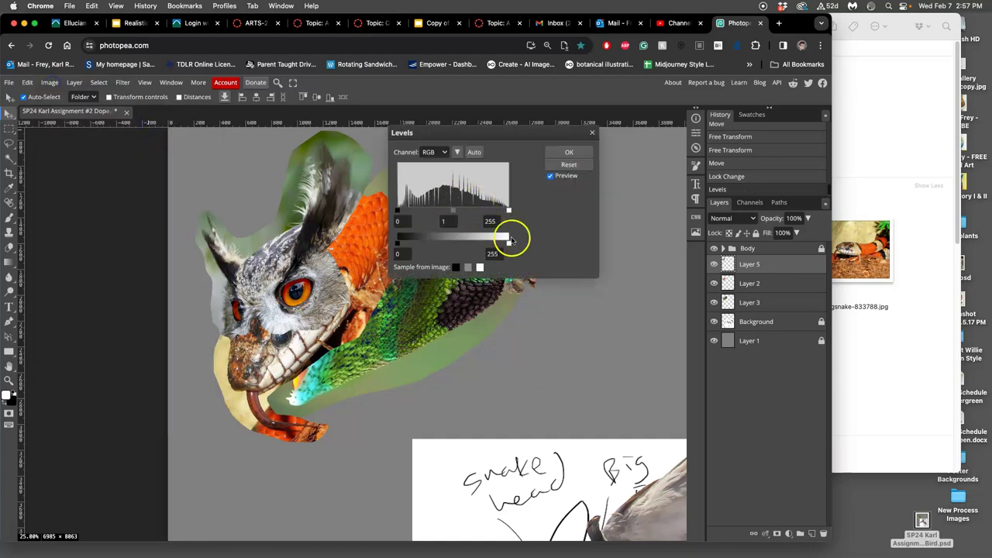
mouse_move(500, 246)
mouse_down()
mouse_move(510, 243)
mouse_move(497, 245)
mouse_up()
click(574, 150)
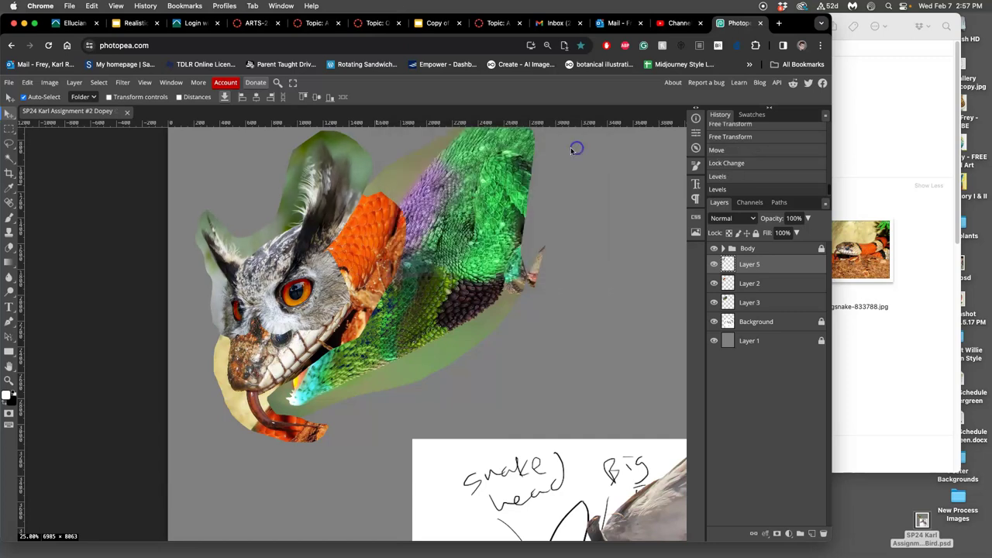
Start a Color Balance adjustment on Layer 5, shifting the midtones to about 16 toward red and -17 toward yellow.
click(51, 83)
mouse_move(70, 115)
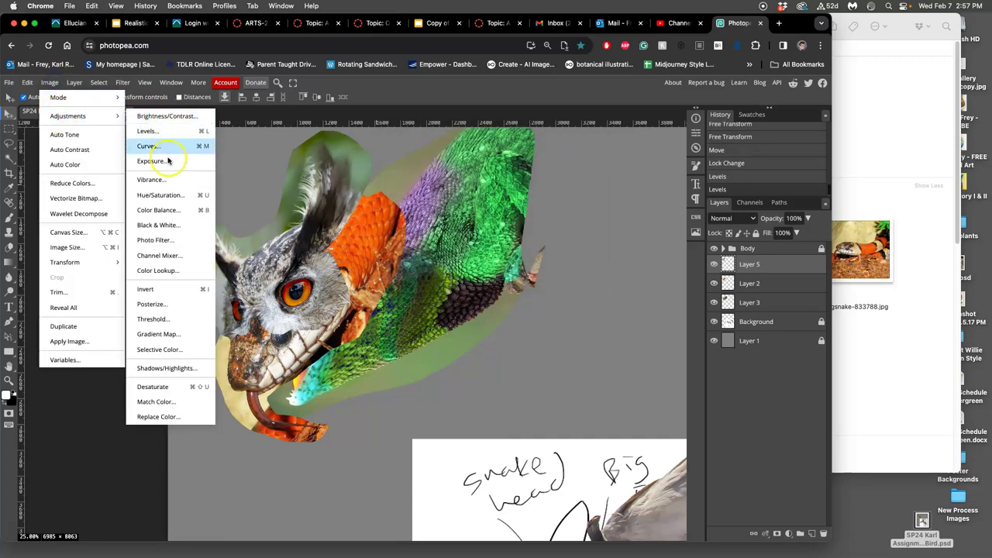
click(186, 213)
drag(204, 155, 609, 160)
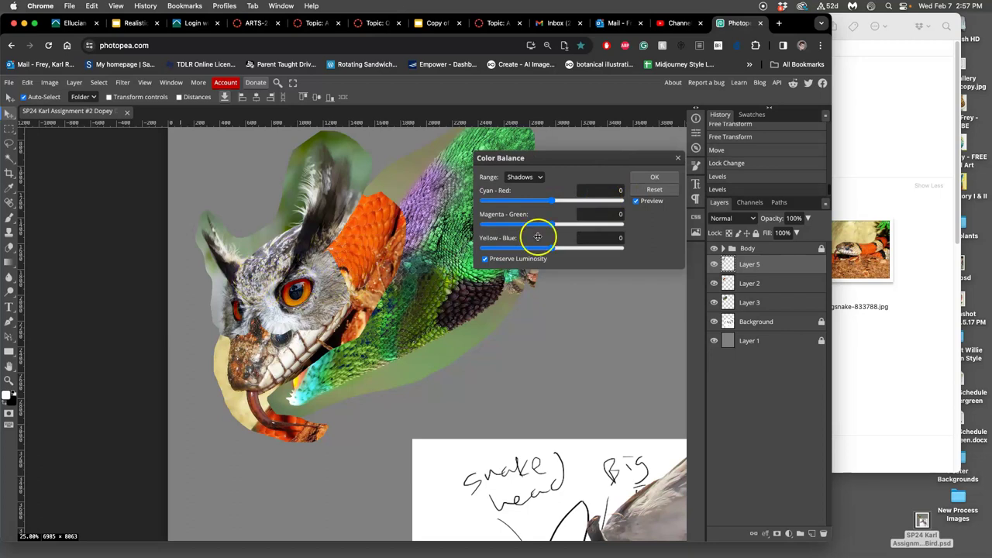
click(525, 178)
click(524, 188)
drag(553, 201, 561, 202)
drag(553, 248, 542, 250)
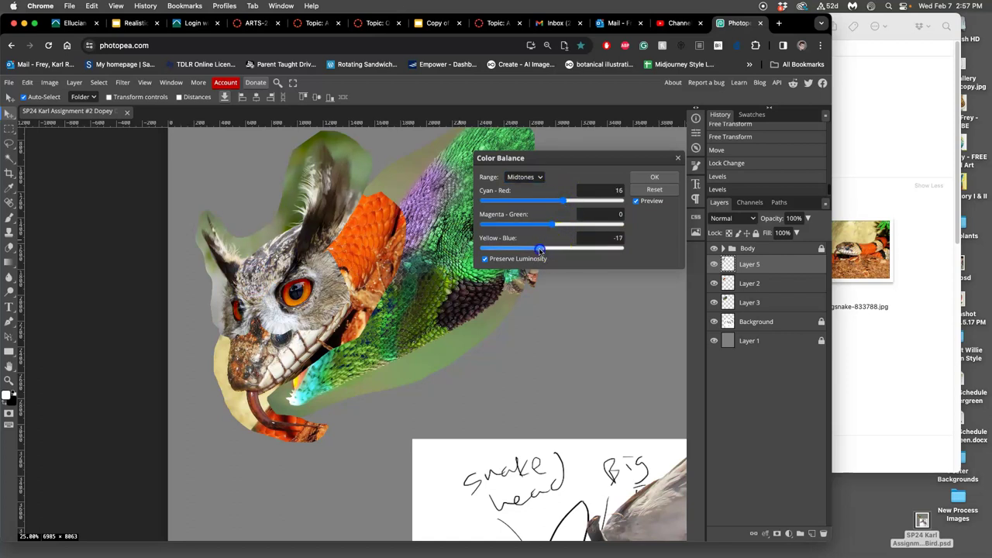
Shift the highlights slightly toward yellow and the shadows to about -11 cyan and 17 blue, apply the Color Balance, and compare before and after.
click(526, 177)
click(524, 188)
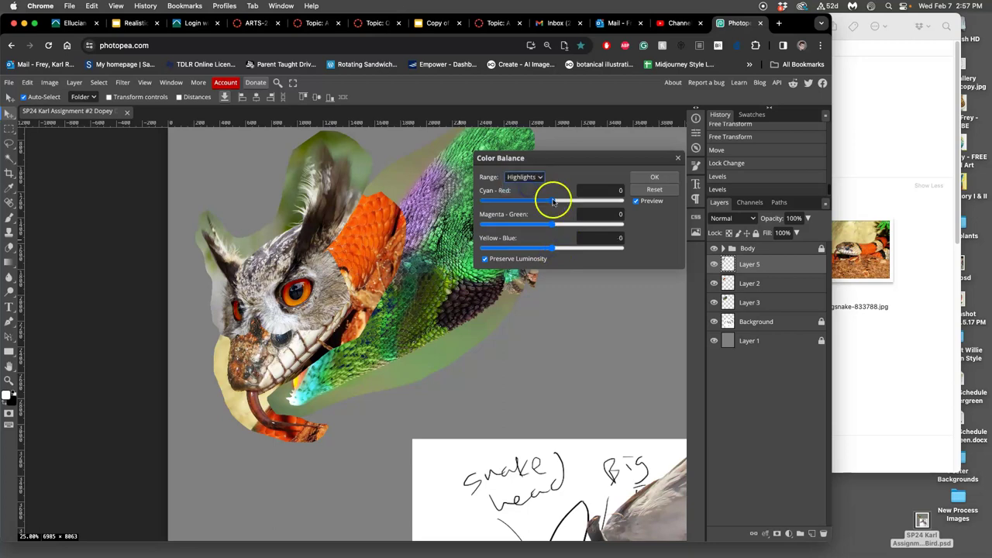
drag(556, 248, 549, 249)
click(524, 177)
click(524, 156)
drag(551, 201, 549, 203)
drag(558, 240, 561, 248)
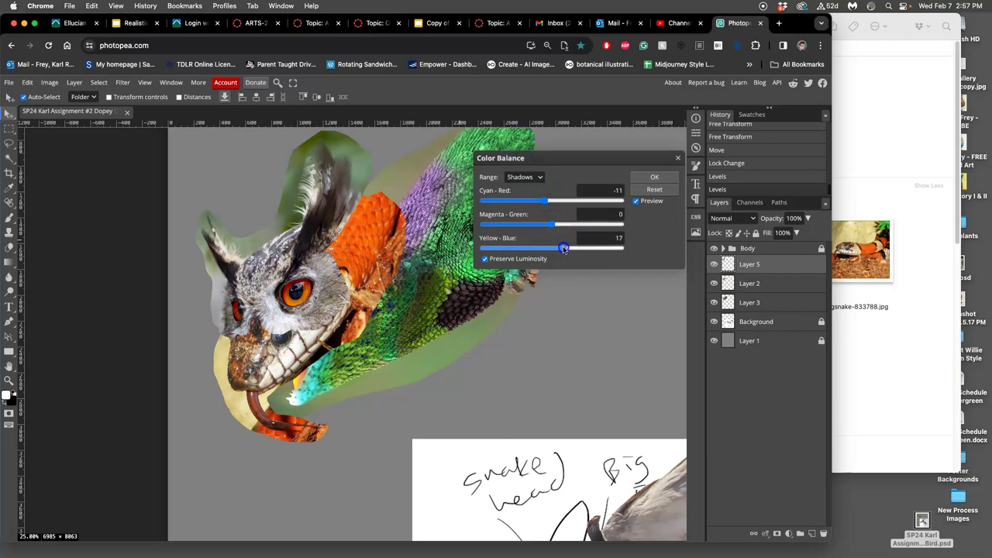
click(651, 177)
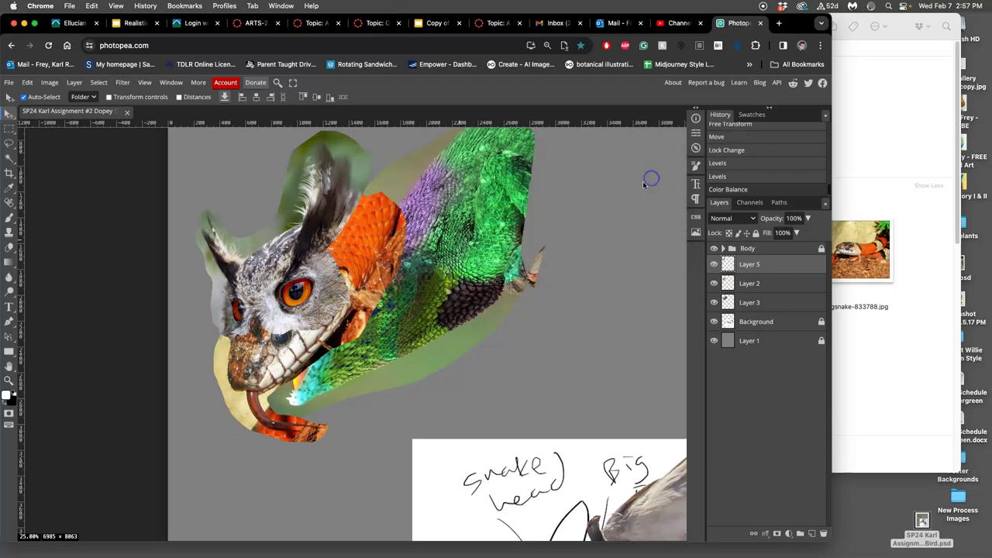
click(719, 177)
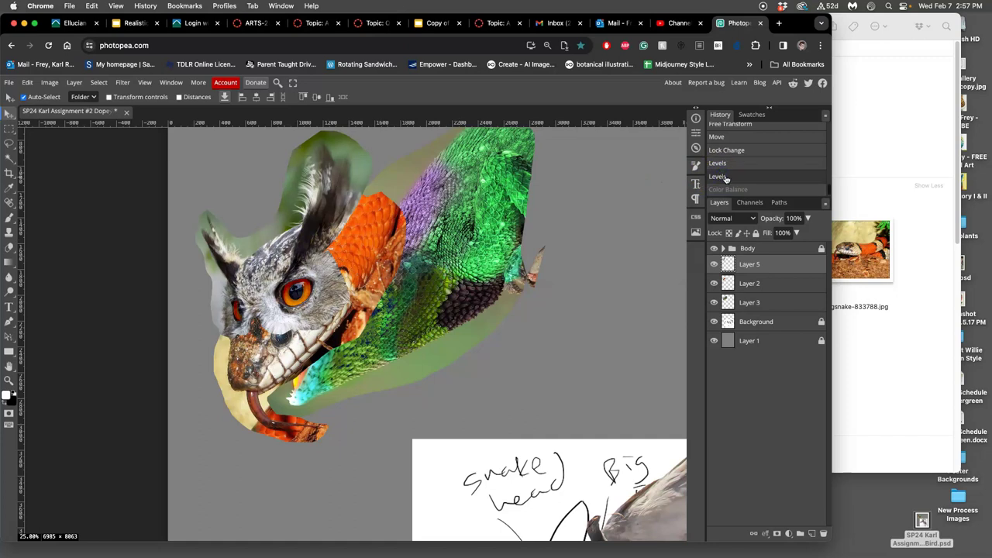
click(728, 191)
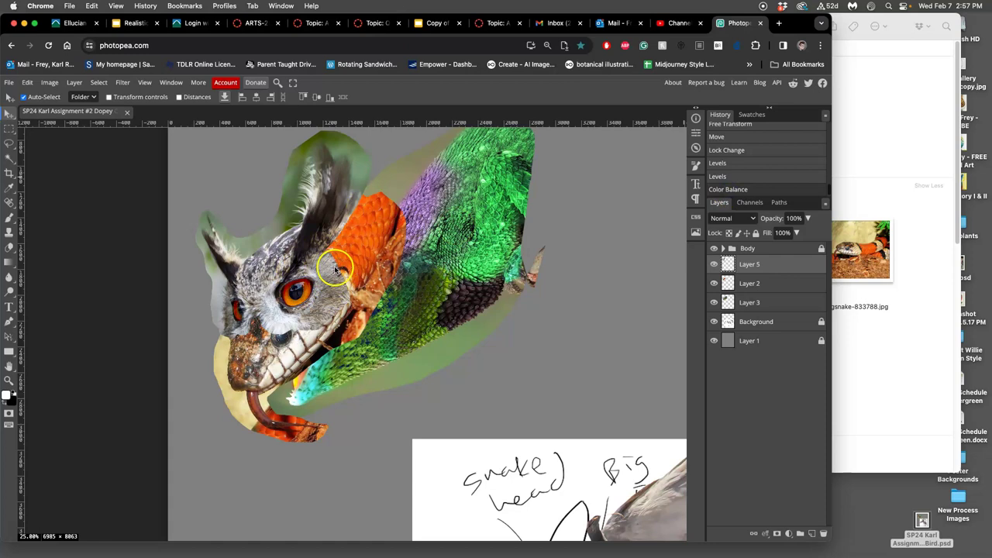
Start a Hue/Saturation adjustment on Layer 5 and raise the Master saturation to 59.
click(50, 82)
mouse_move(80, 122)
click(163, 195)
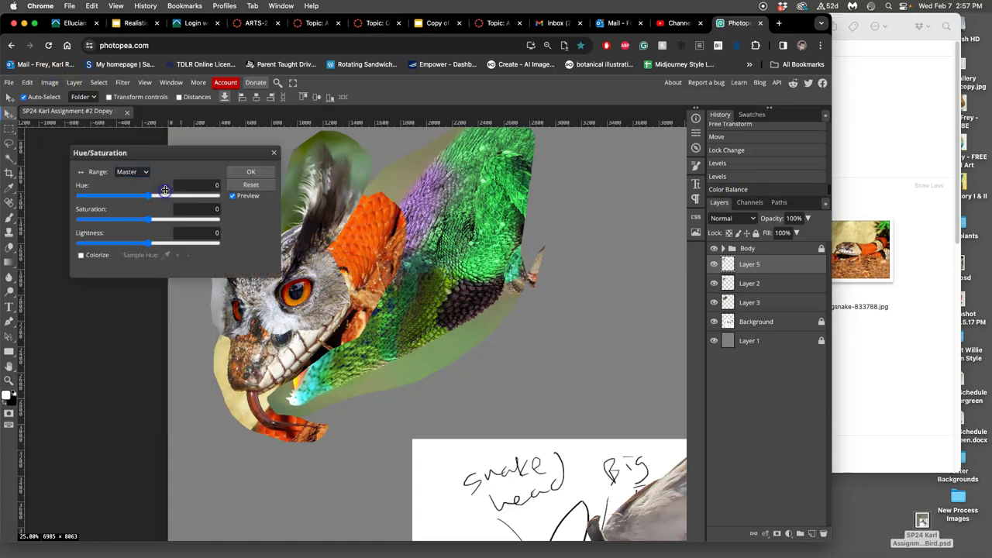
drag(169, 150, 559, 144)
drag(540, 215, 545, 214)
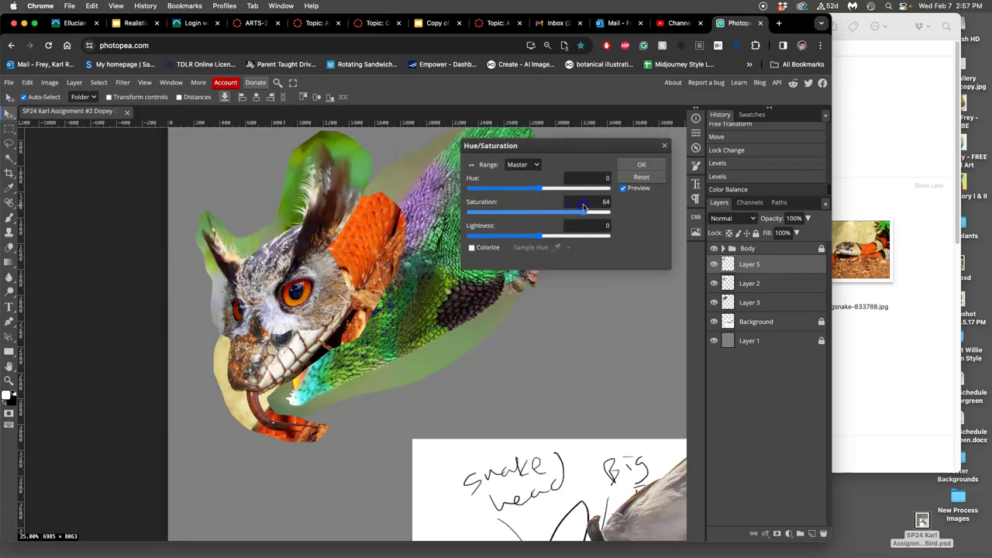
drag(580, 207, 577, 207)
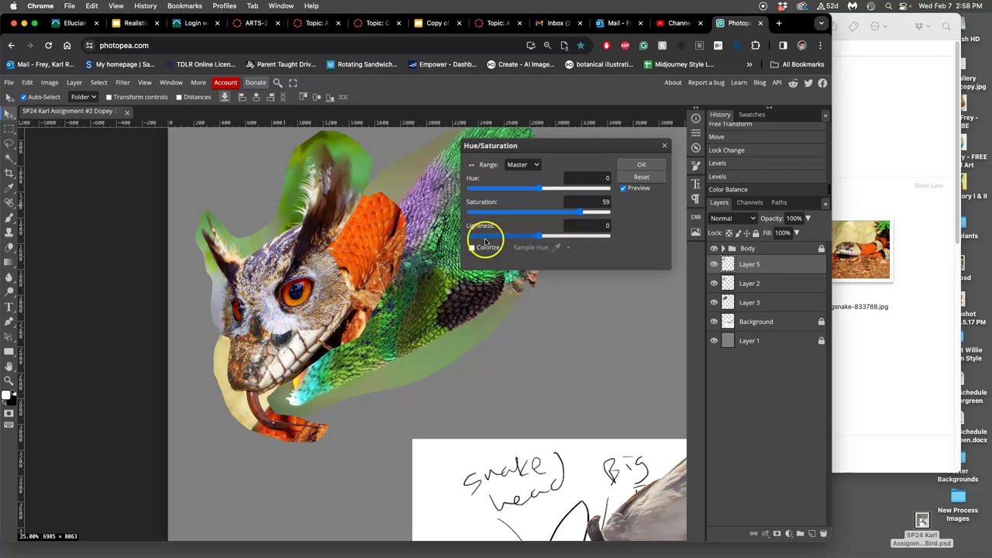
For the Blue range of the Hue/Saturation adjustment, set saturation to 31, lightness to -13 and adjust the hue.
click(526, 165)
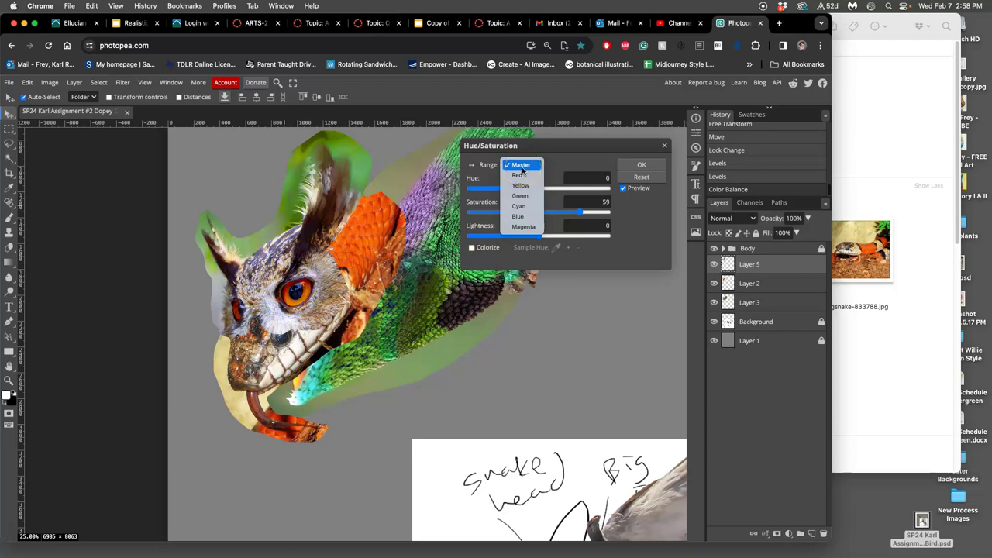
click(520, 217)
drag(539, 211, 531, 237)
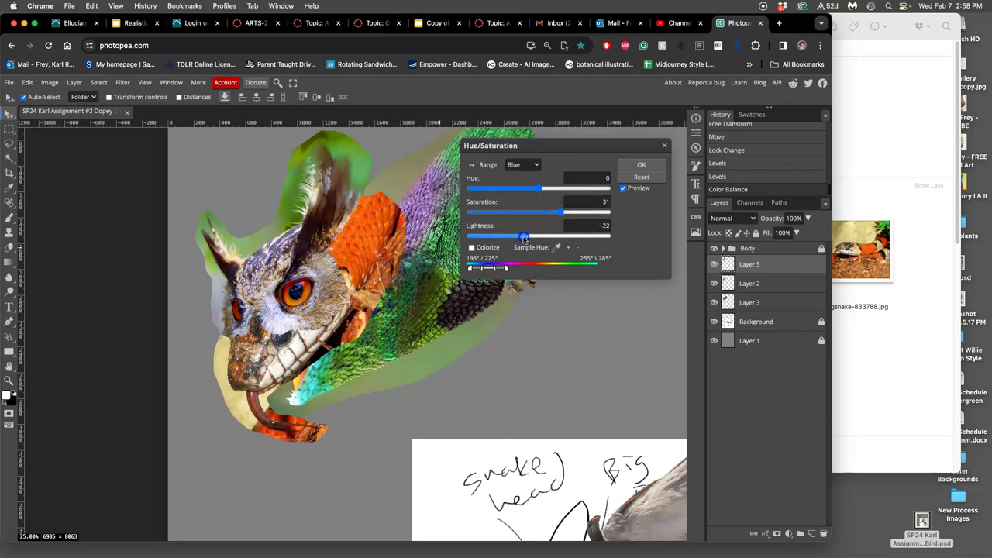
drag(540, 189, 568, 190)
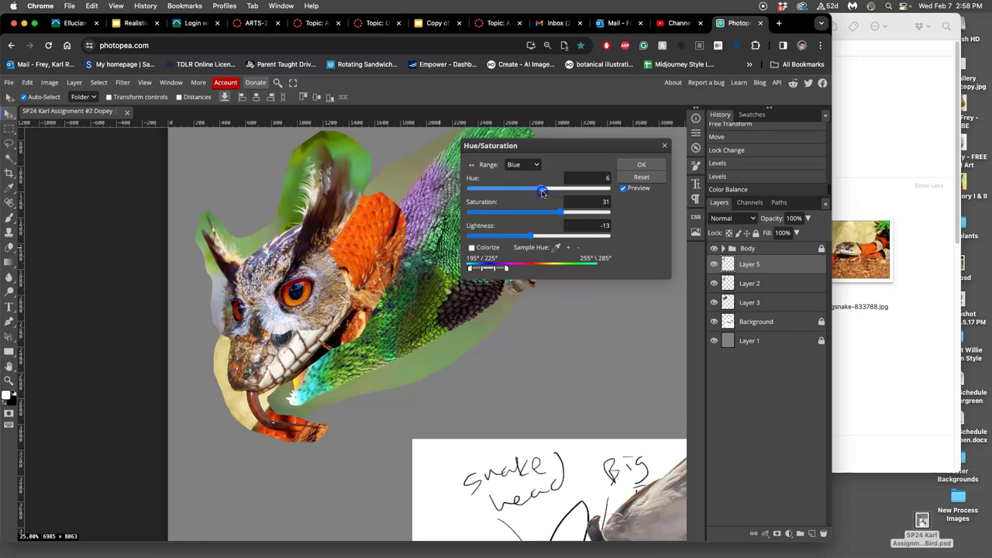
mouse_move(541, 193)
mouse_down()
mouse_move(564, 195)
mouse_move(543, 190)
mouse_move(560, 206)
mouse_move(545, 211)
mouse_up()
click(589, 179)
Set the Cyan range to saturation 33 and lightness 7, adjust its hue, apply the adjustment, and compare it with the first Levels state.
click(515, 164)
click(520, 155)
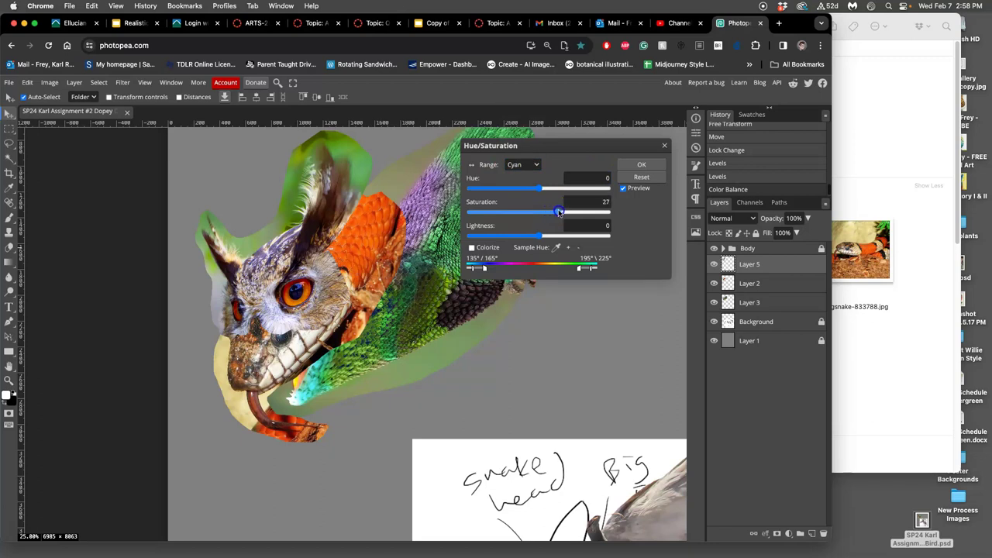
drag(541, 235, 537, 236)
mouse_move(543, 189)
mouse_down()
mouse_move(598, 190)
mouse_move(540, 189)
mouse_up()
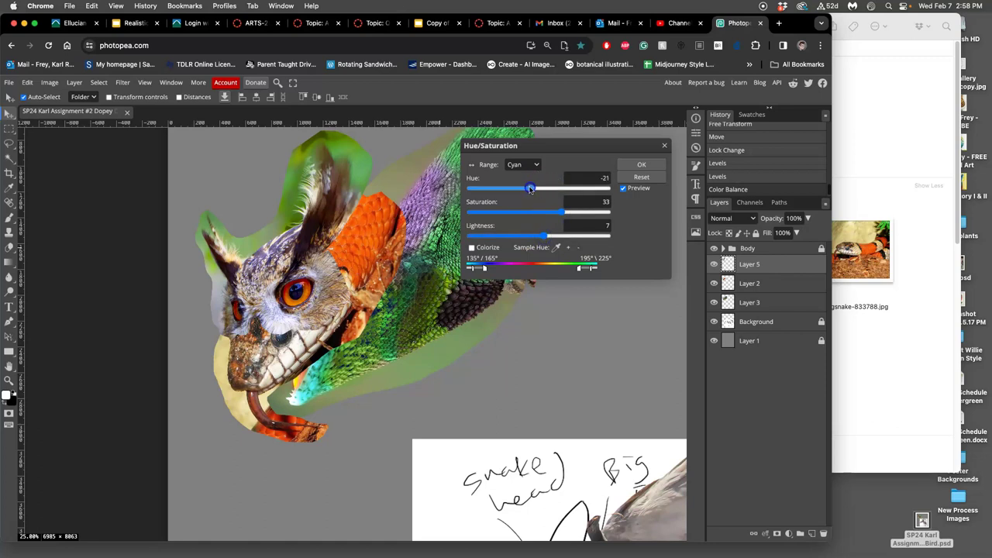
click(641, 164)
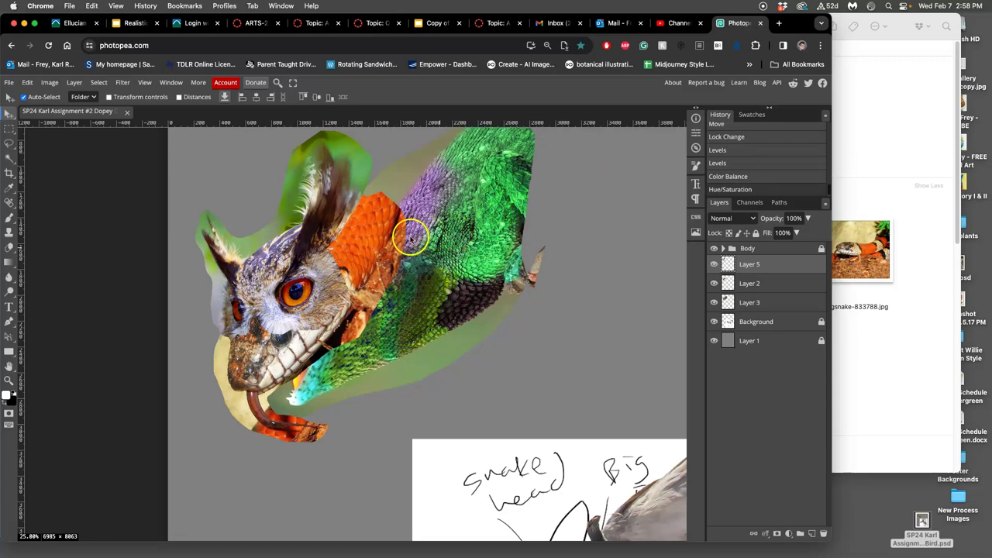
click(724, 149)
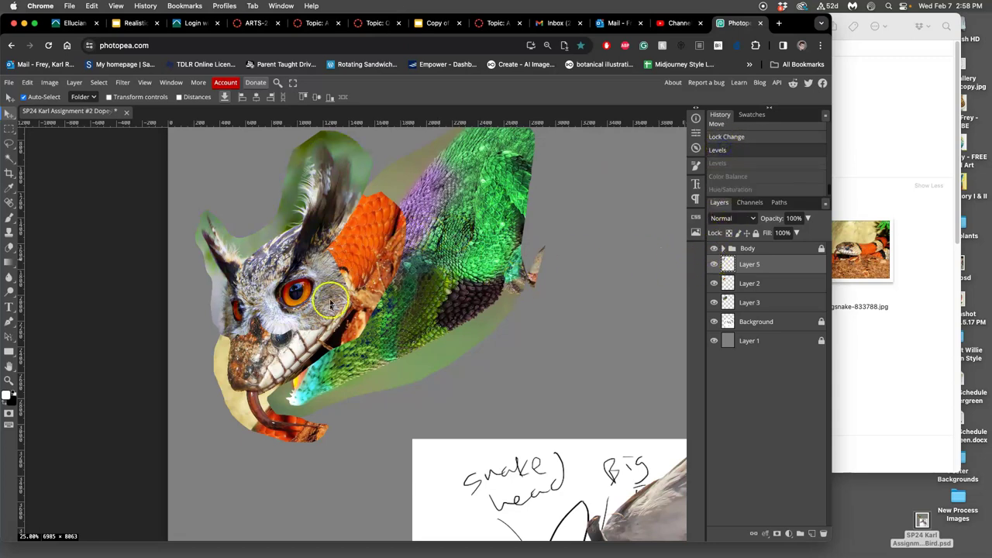
click(730, 189)
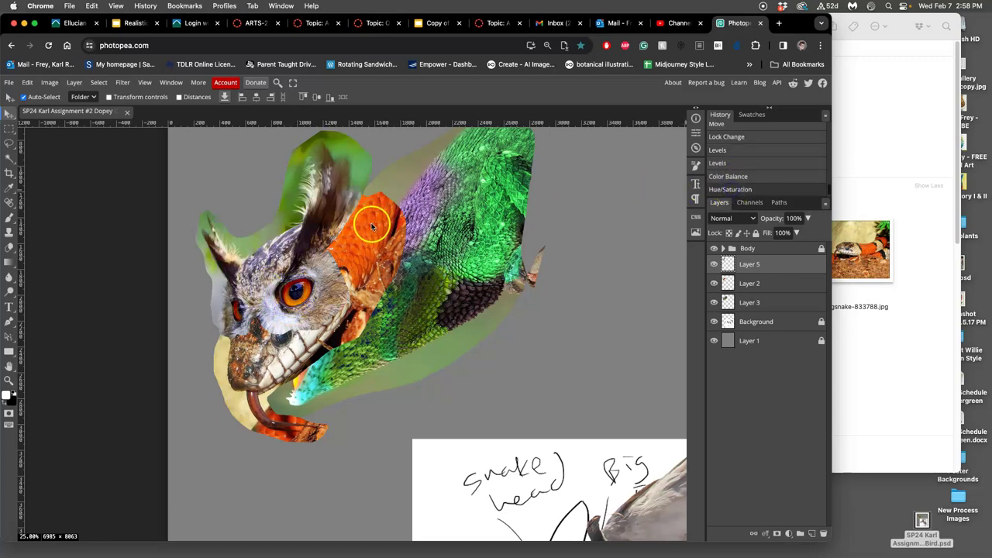
Erase the owl layer's hard edges along the snake's jaw, neck and eye with the Eraser at 100% opacity.
click(8, 248)
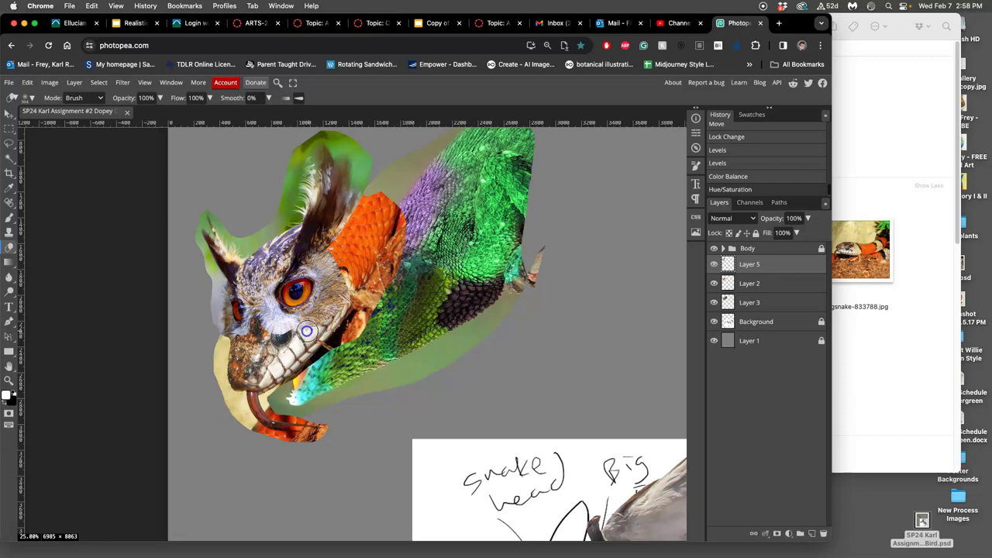
drag(313, 330, 341, 313)
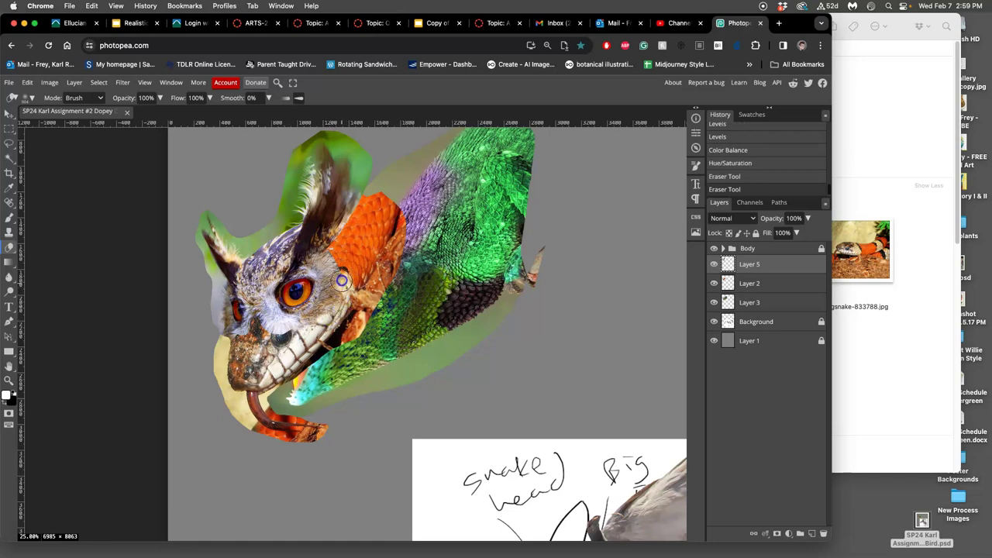
click(330, 254)
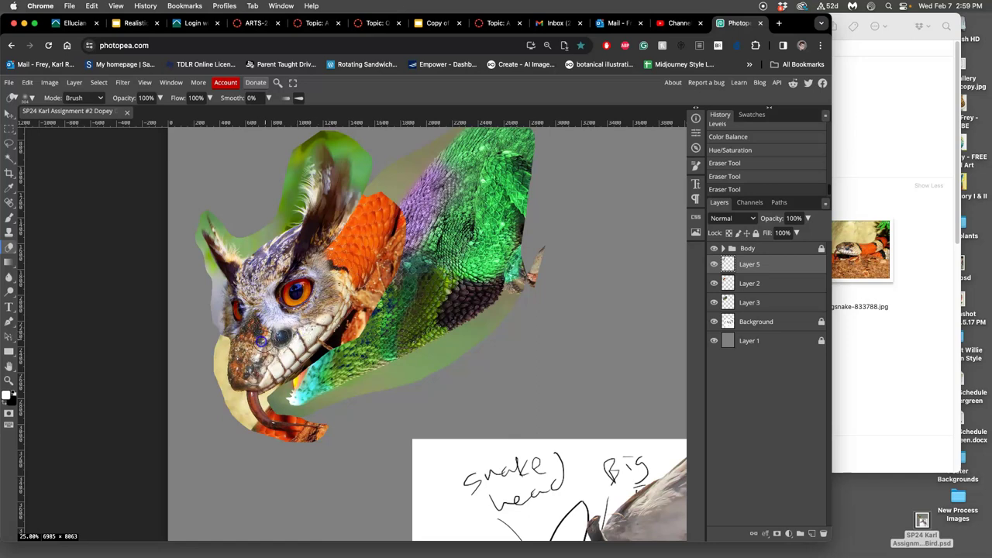
drag(270, 334, 293, 331)
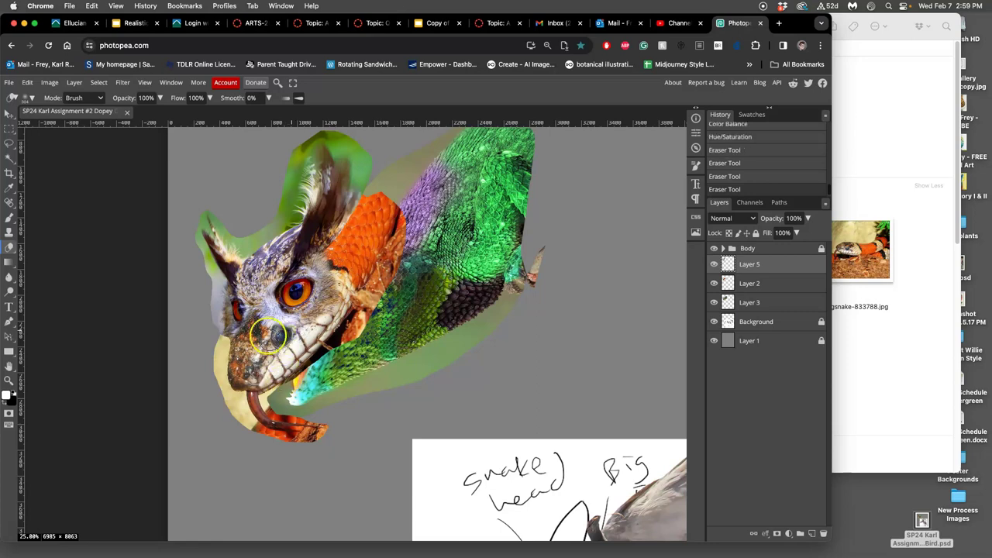
Soften the owl-to-snake transition above the snake's eye using the Eraser at 45% and 28% opacity.
drag(161, 97, 136, 113)
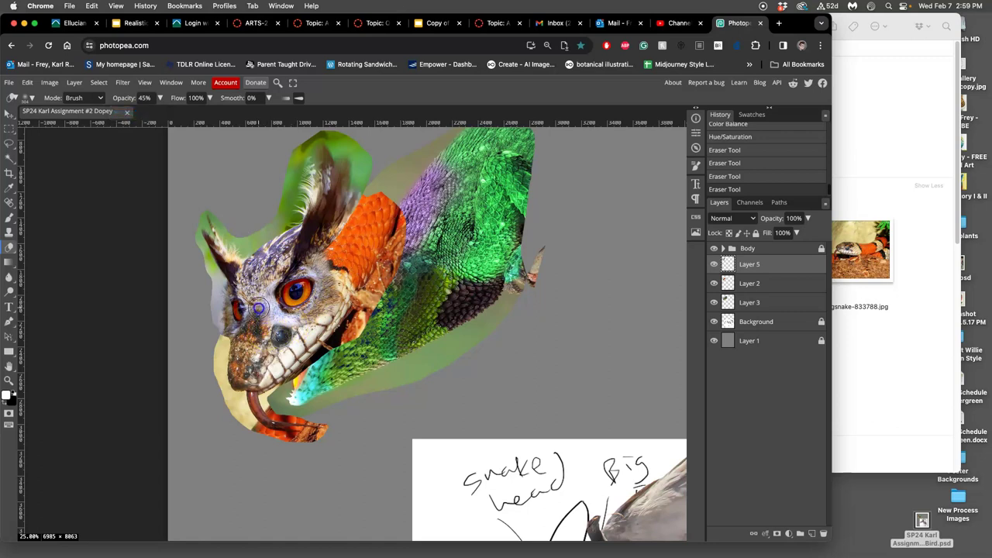
click(283, 323)
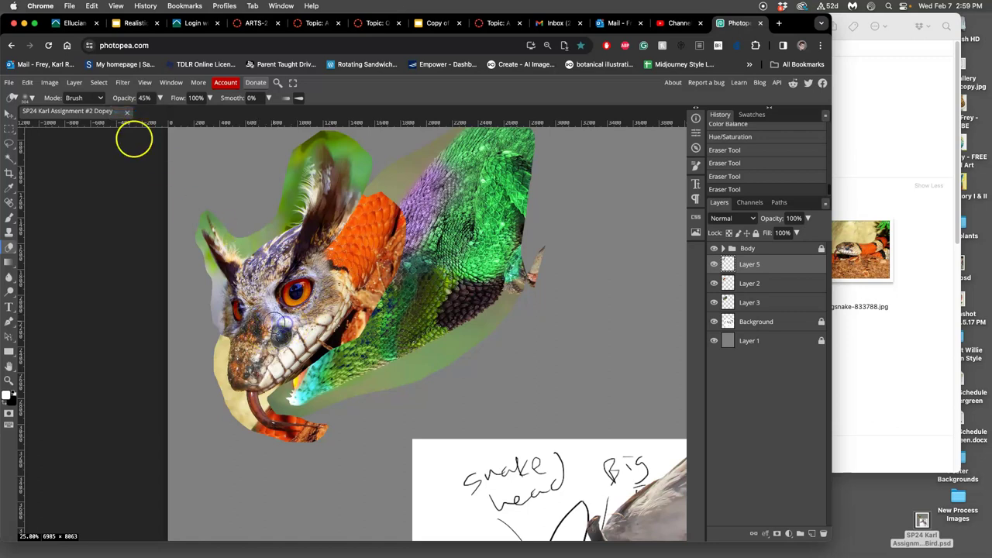
click(160, 98)
drag(129, 114, 127, 114)
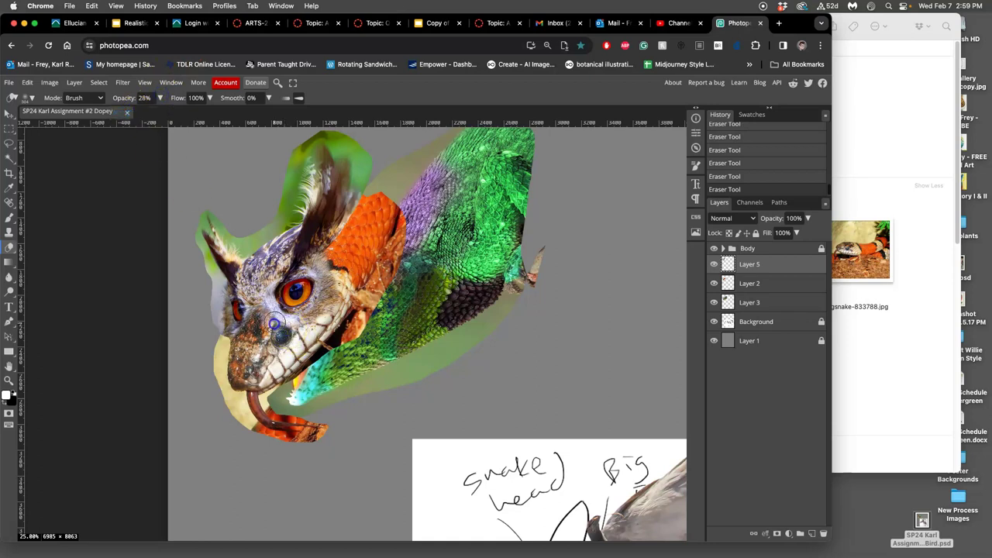